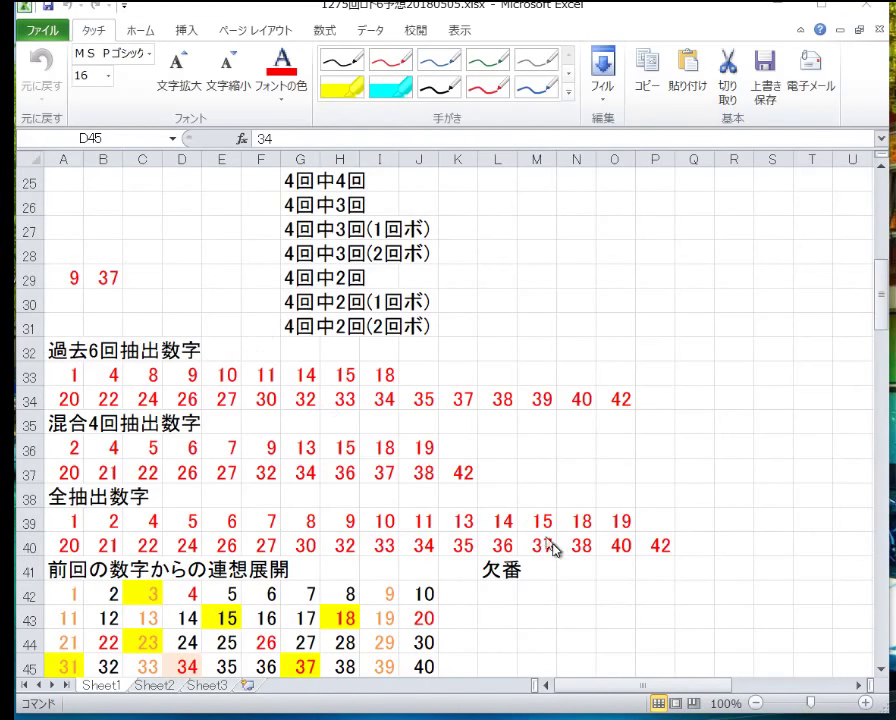
- Delete rows 120 to 137 under the 参考回 heading, including the reference draws and the number combinations
scroll(516, 524, down, 4)
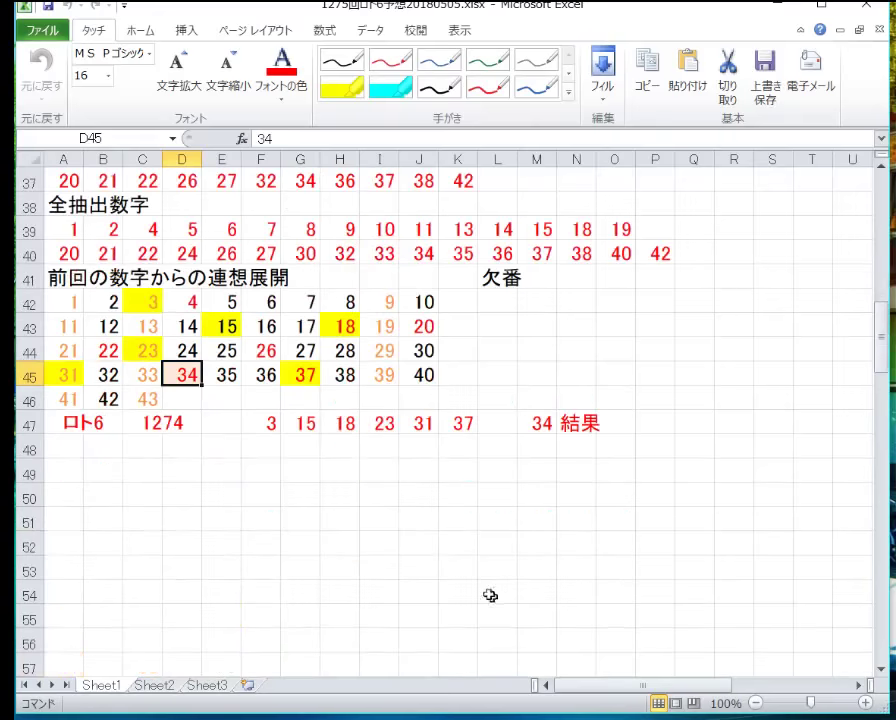
scroll(486, 594, up, 2)
scroll(262, 620, down, 7)
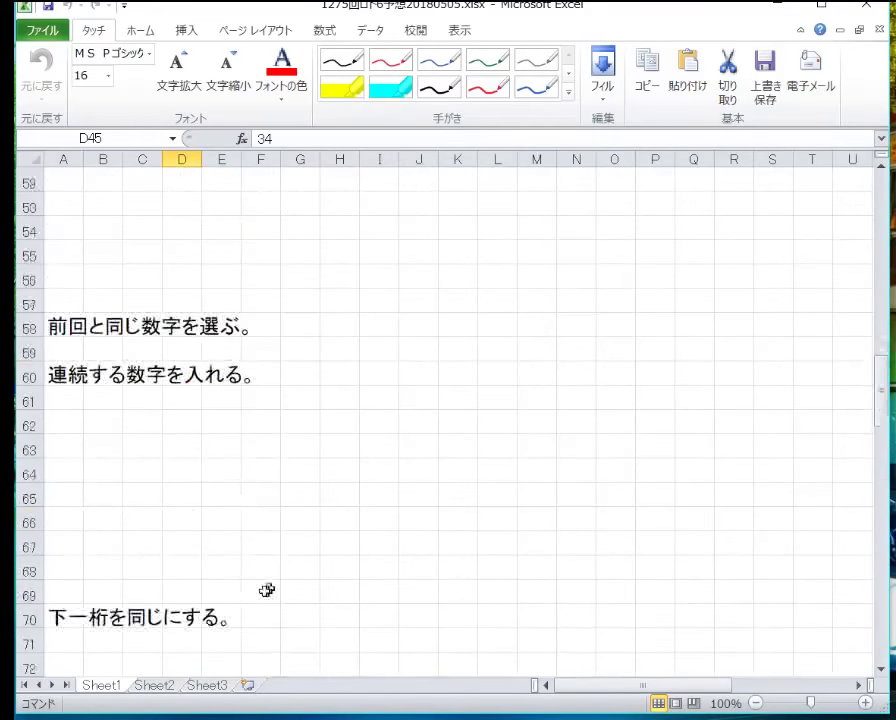
scroll(240, 610, down, 11)
scroll(240, 590, down, 15)
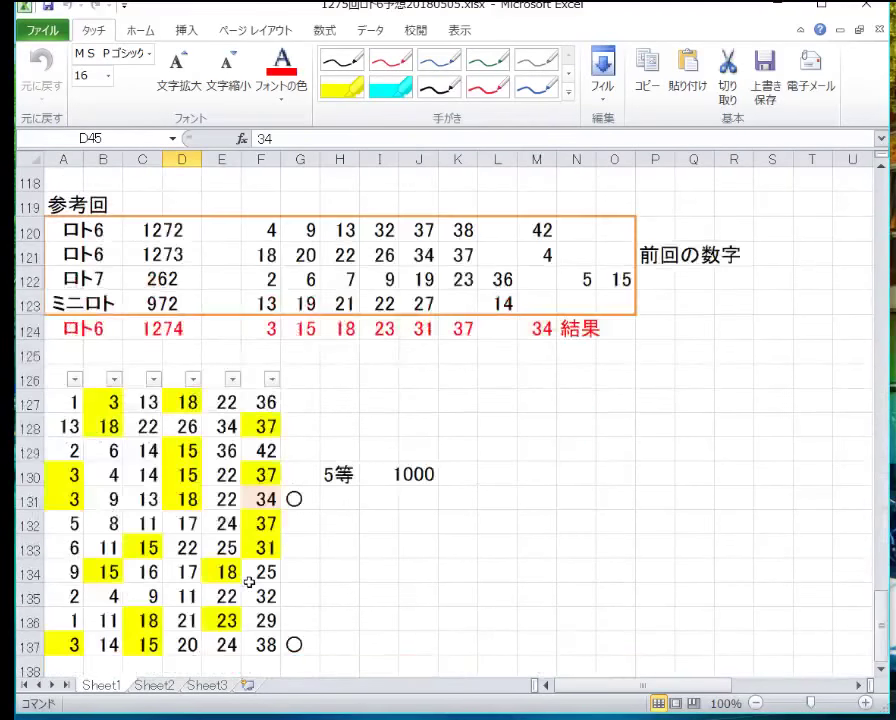
scroll(232, 588, up, 5)
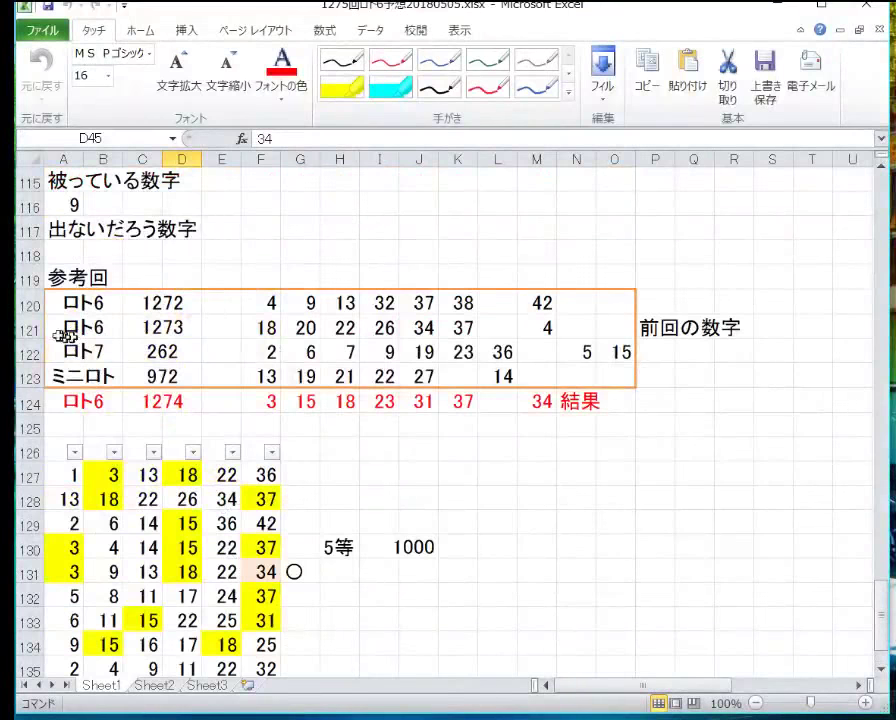
click(31, 302)
drag(31, 302, 24, 622)
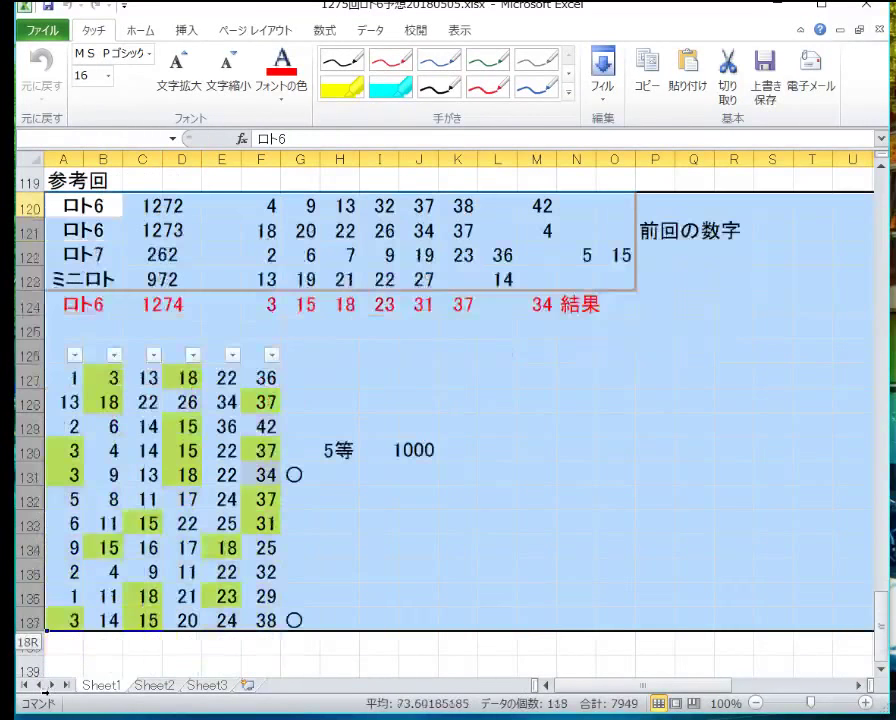
right_click(276, 478)
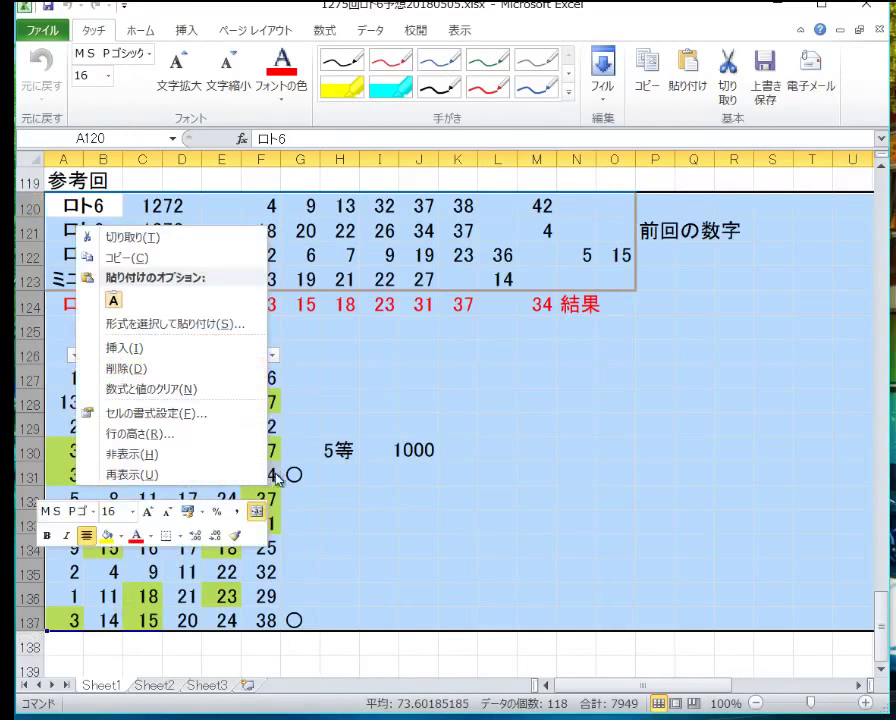
click(185, 370)
- Clear the numbers in rows 112, 114 and 116 under 挟まれた数字, 気になる数字 and 被っている数字
scroll(196, 392, up, 6)
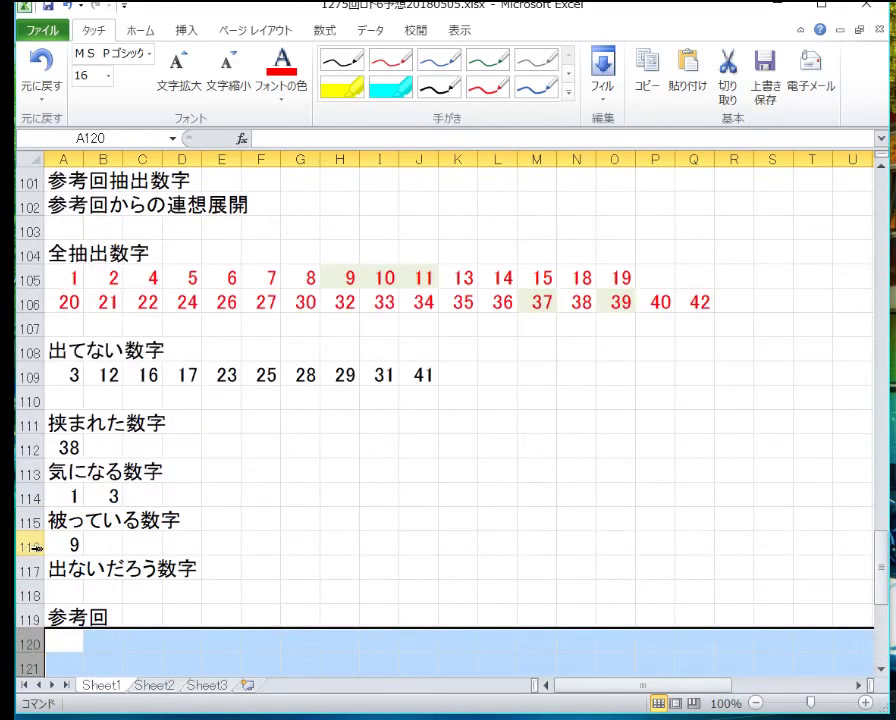
click(31, 545)
ctrl+click(32, 497)
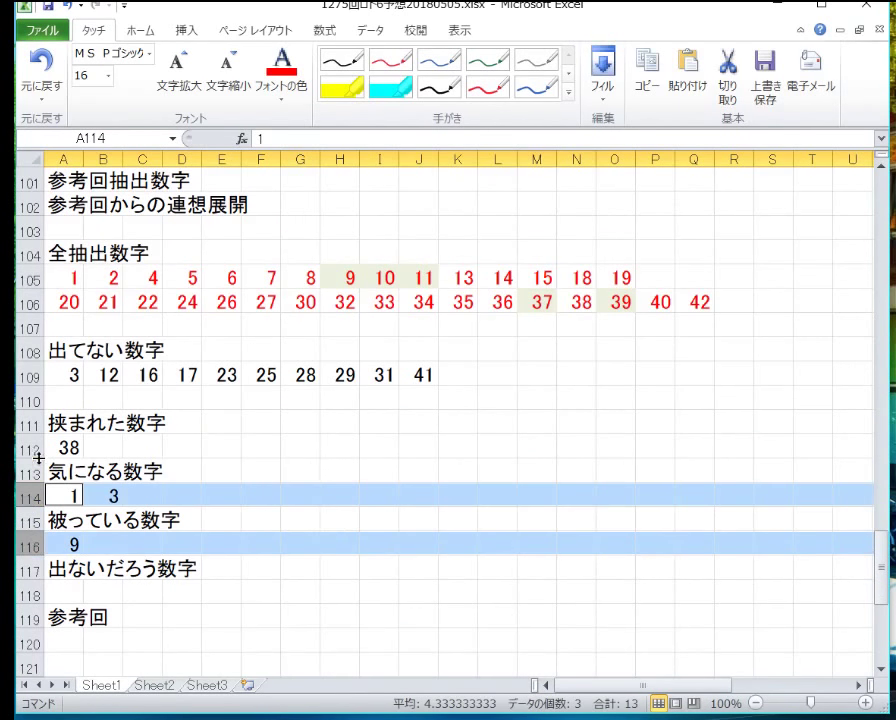
ctrl+click(31, 450)
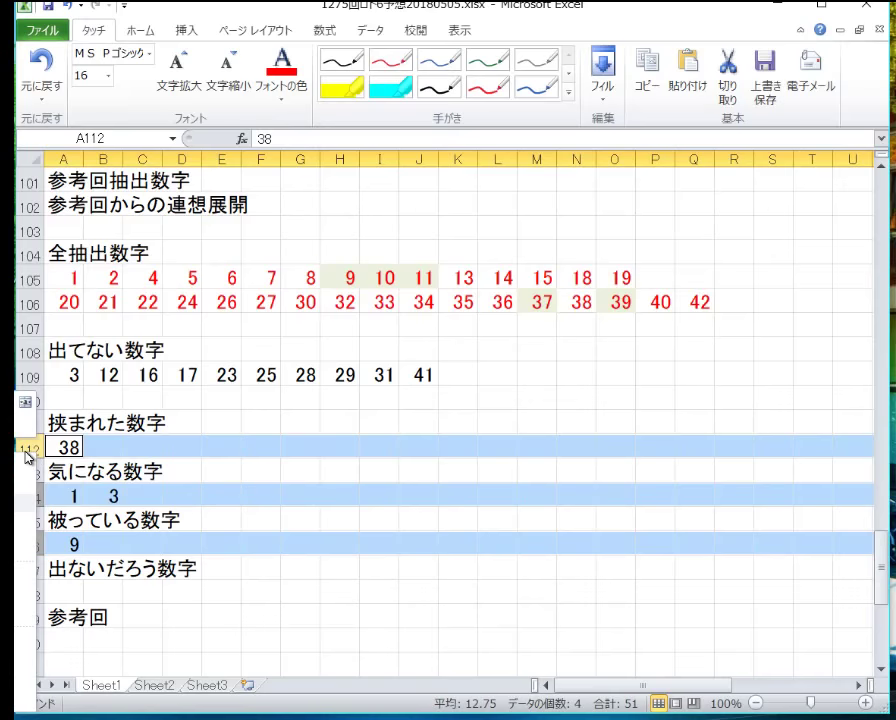
key(Delete)
- Clear the numbers in row 109 under the 出てない数字 heading
scroll(28, 470, up, 2)
click(28, 520)
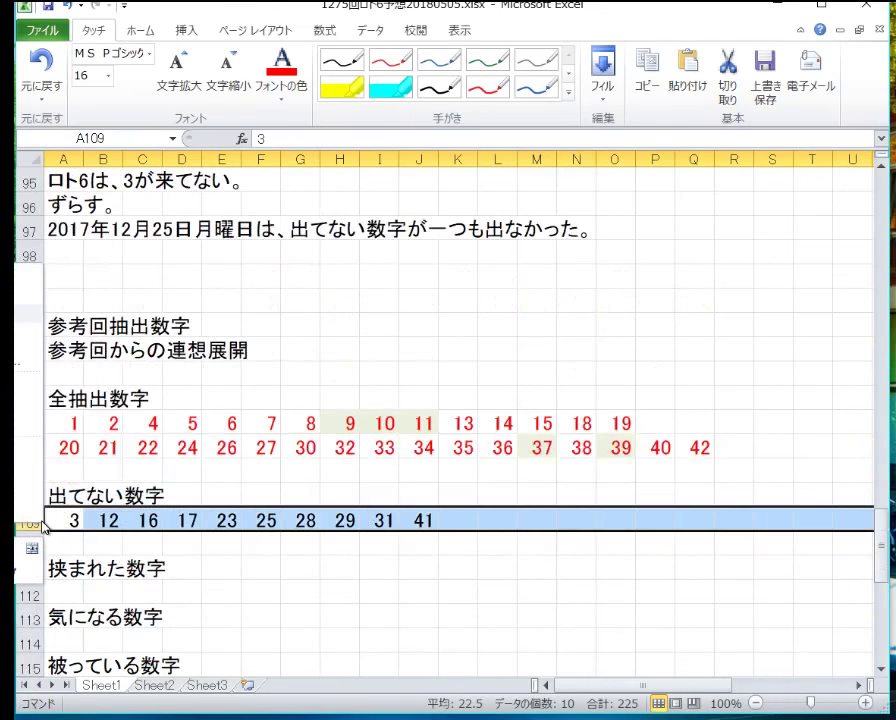
key(Delete)
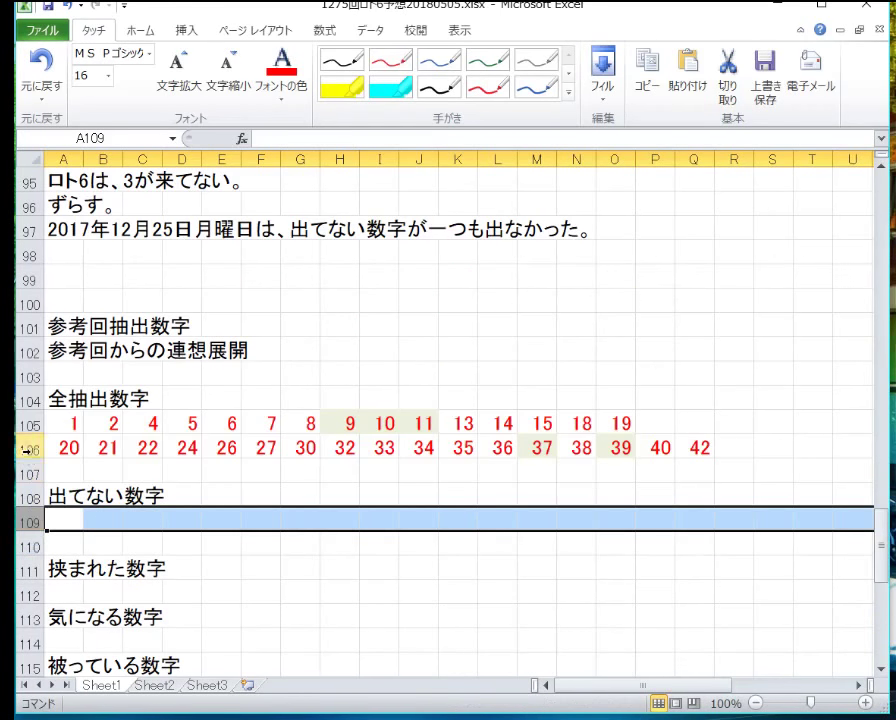
- Delete number rows 105 and 106 under 全抽出数字 and insert two blank rows in their place
drag(28, 450, 28, 424)
right_click(28, 424)
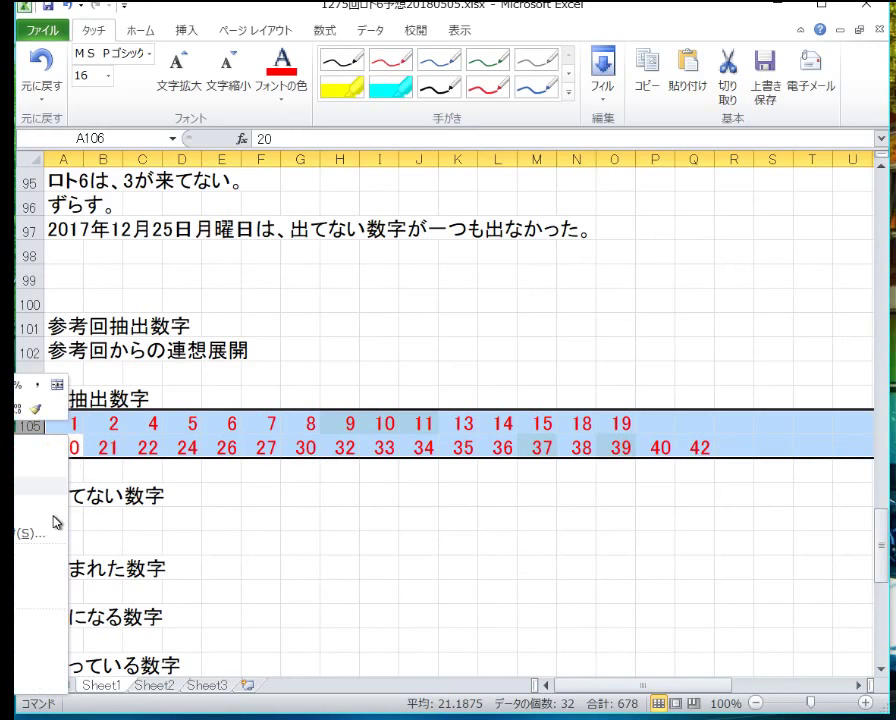
click(12, 574)
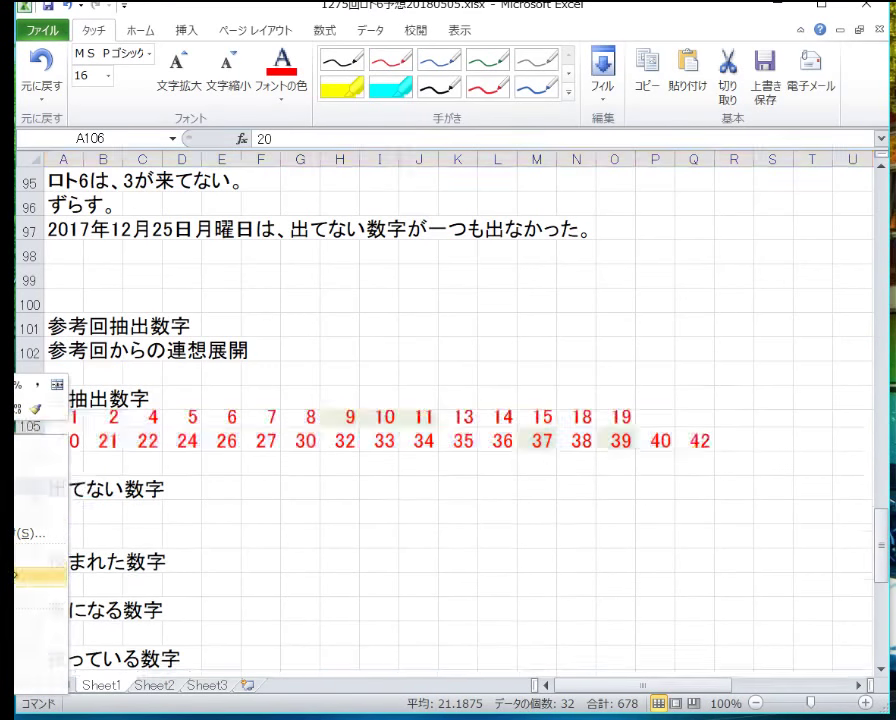
right_click(140, 452)
click(70, 570)
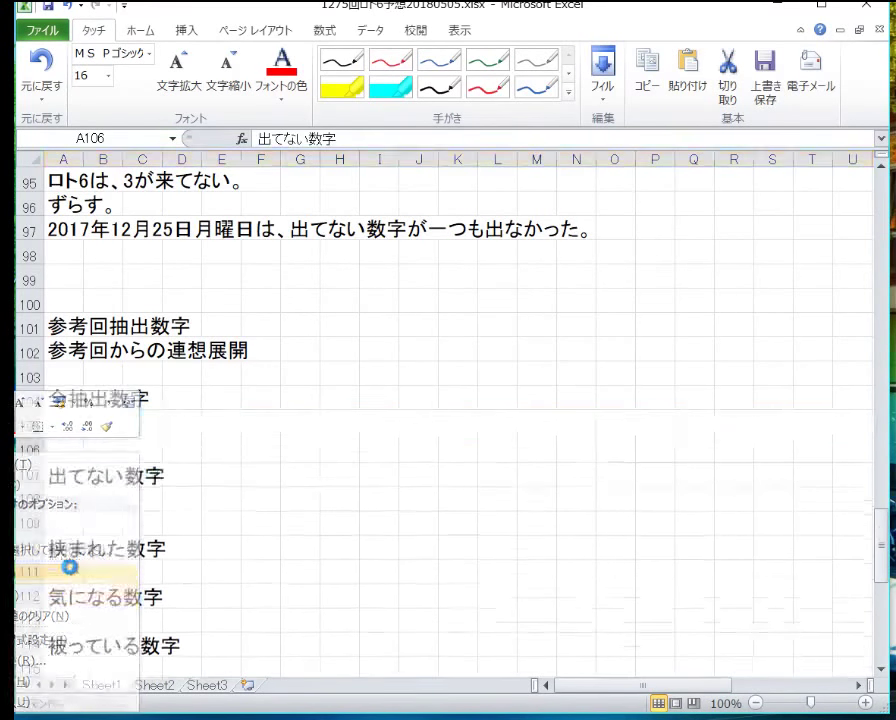
- Delete rows 42 to 47 under 前回の数字からの連想展開 and insert six blank rows in their place
scroll(94, 540, up, 18)
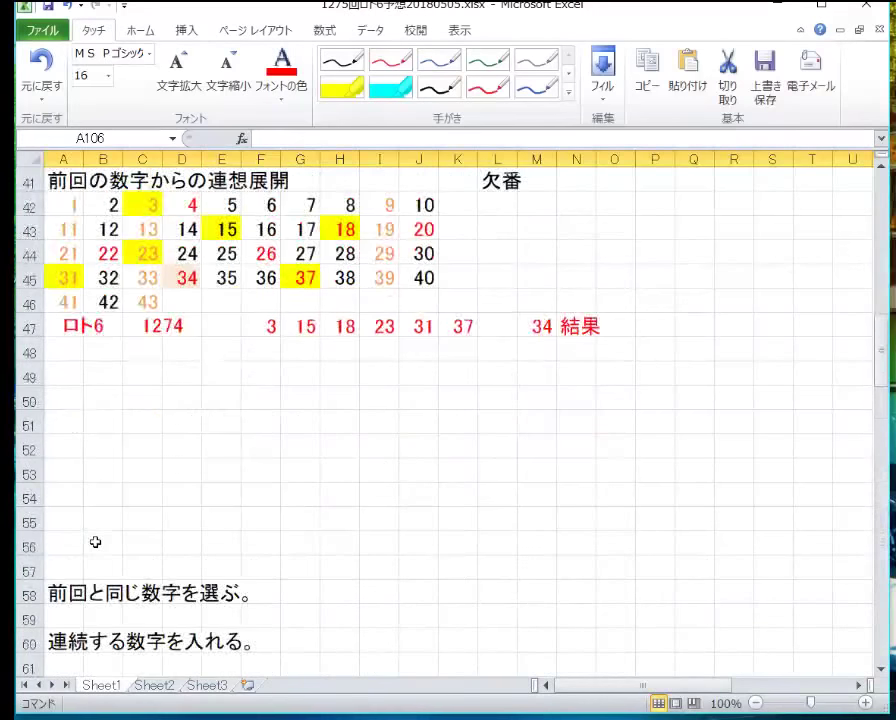
drag(28, 473, 28, 352)
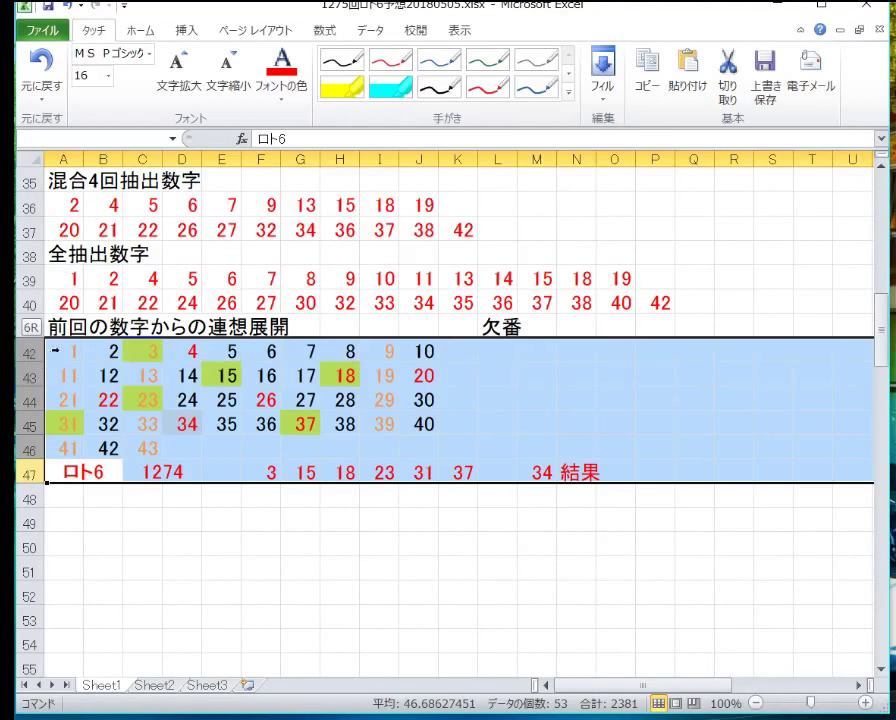
right_click(28, 380)
click(98, 530)
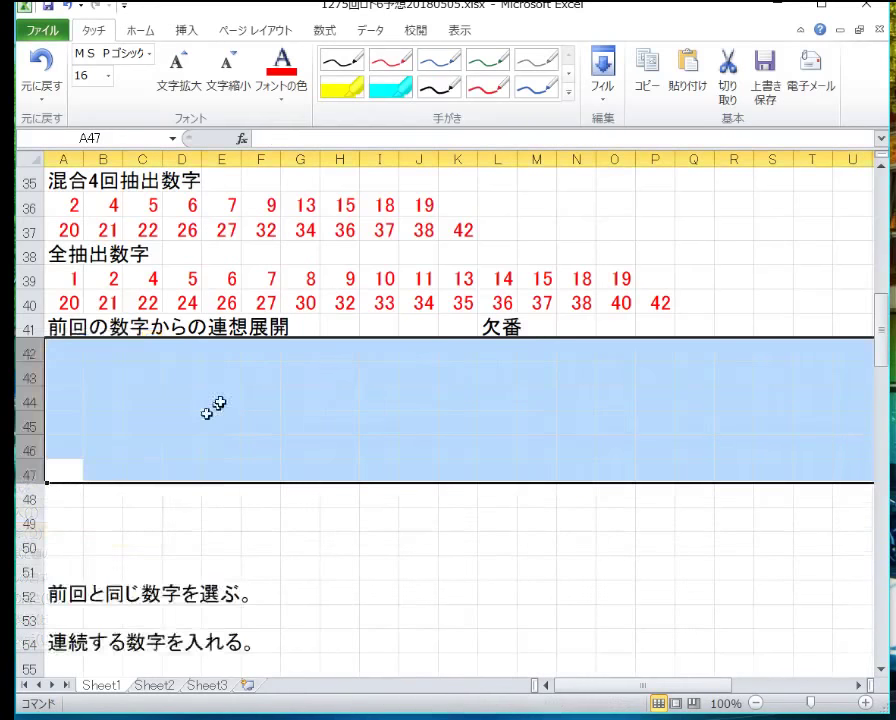
right_click(208, 408)
click(147, 524)
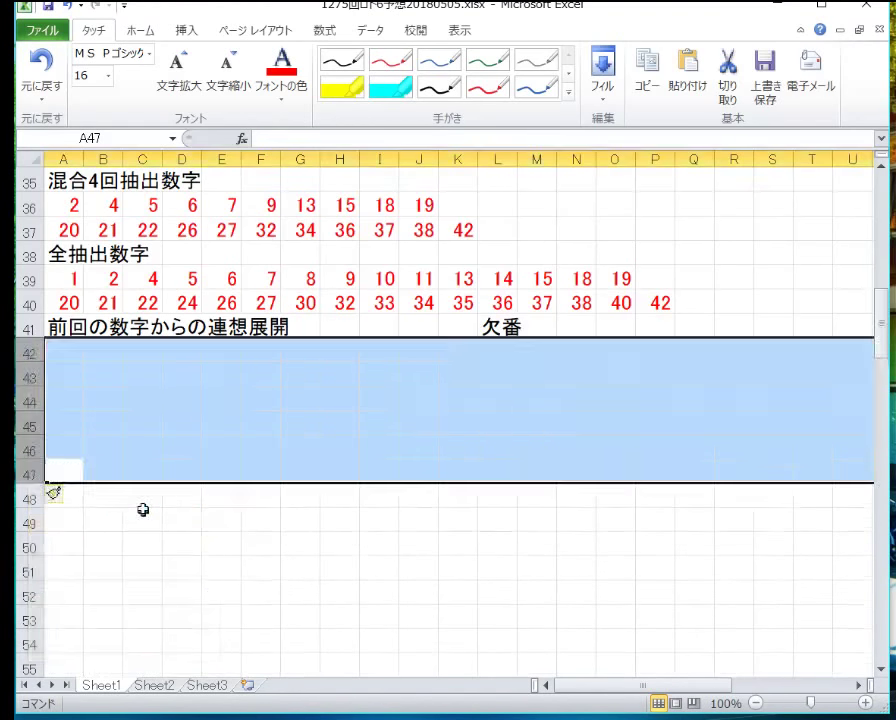
- Clear the values of rows 39 and 40 under the 全抽出数字 heading
scroll(142, 508, up, 3)
click(28, 521)
drag(28, 521, 28, 497)
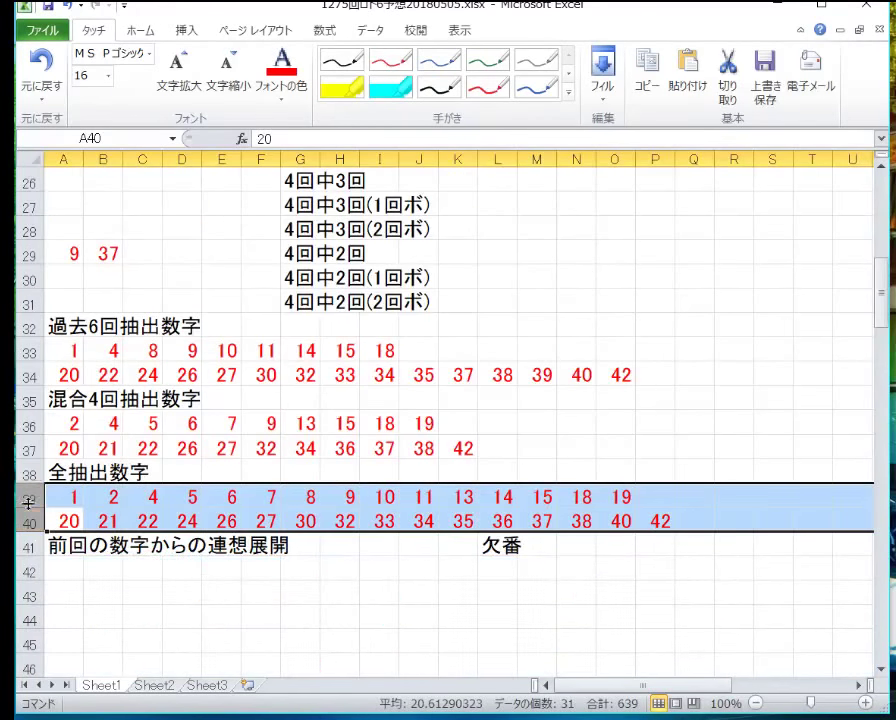
right_click(157, 515)
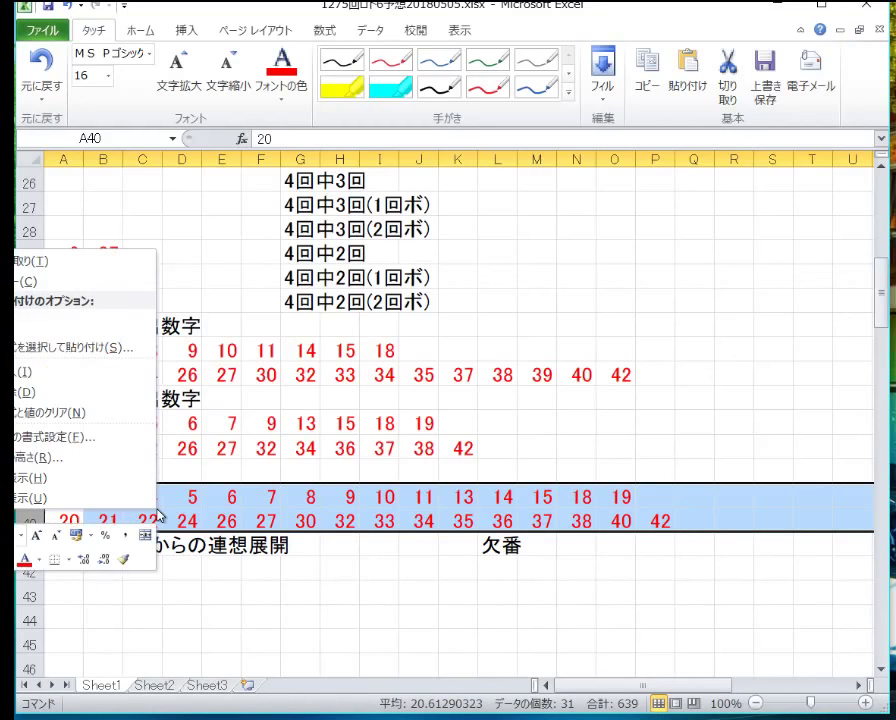
key(n)
- Clear the values in rows 36–37 under 混合4回抽出数字 and rows 33–34 under 過去6回抽出数字
drag(28, 449, 53, 429)
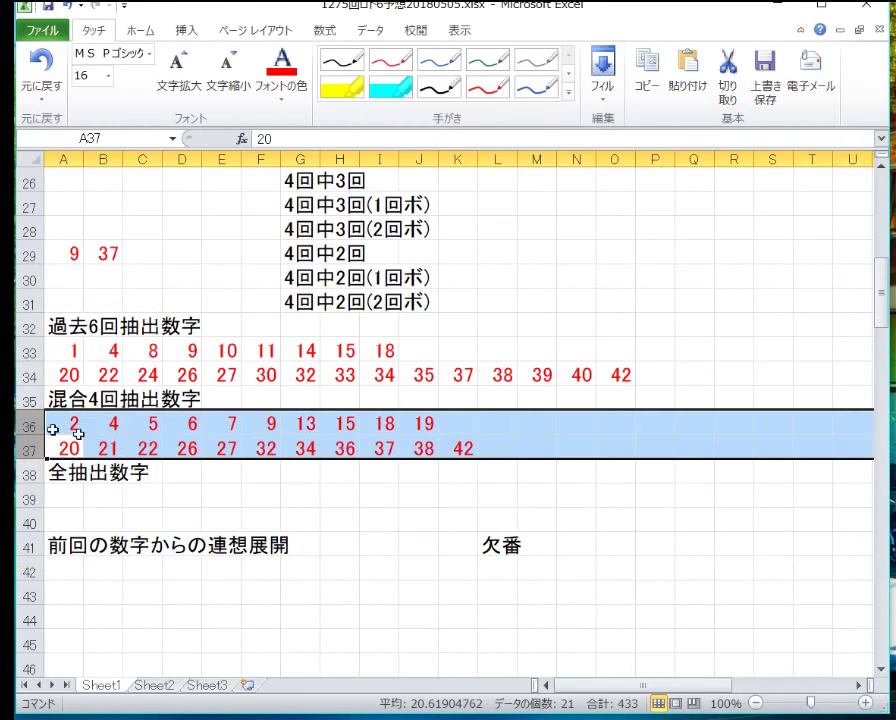
right_click(176, 444)
key(n)
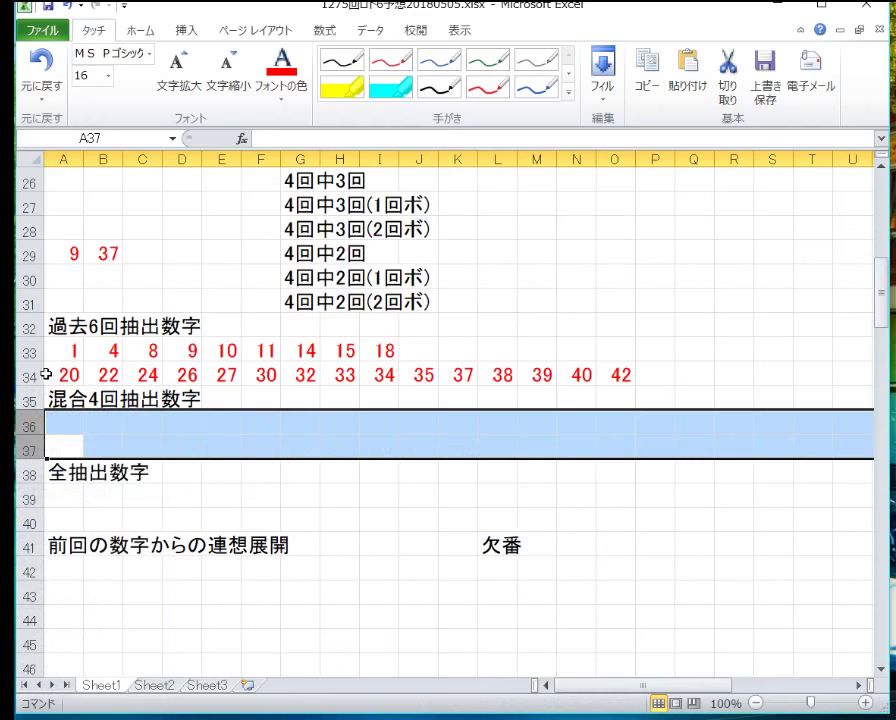
drag(30, 377, 120, 364)
right_click(120, 364)
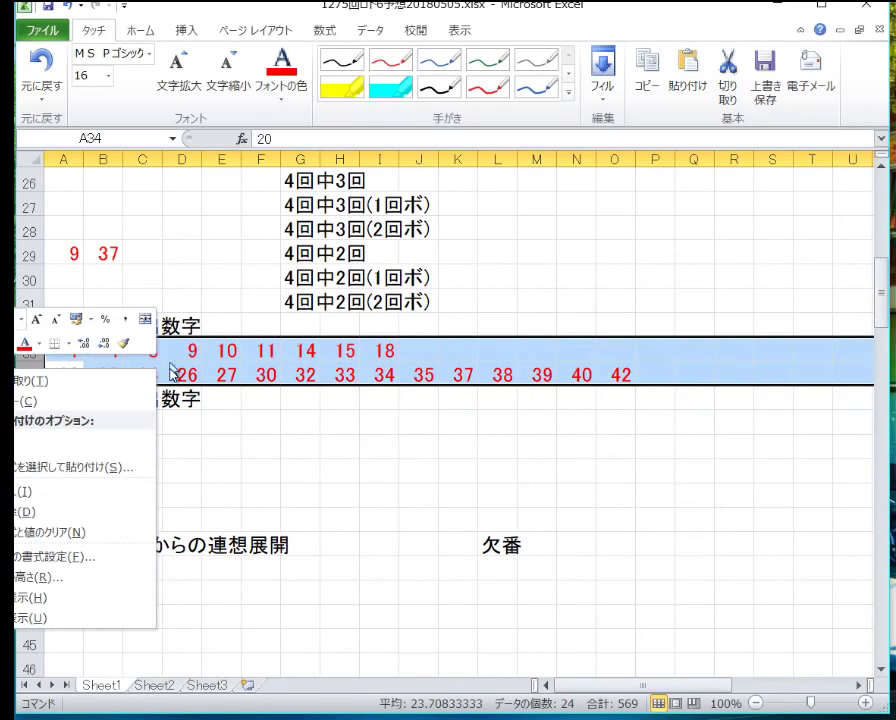
key(n)
- Clear the red numbers in A28:D30 of the 混合4回 section
scroll(160, 388, up, 2)
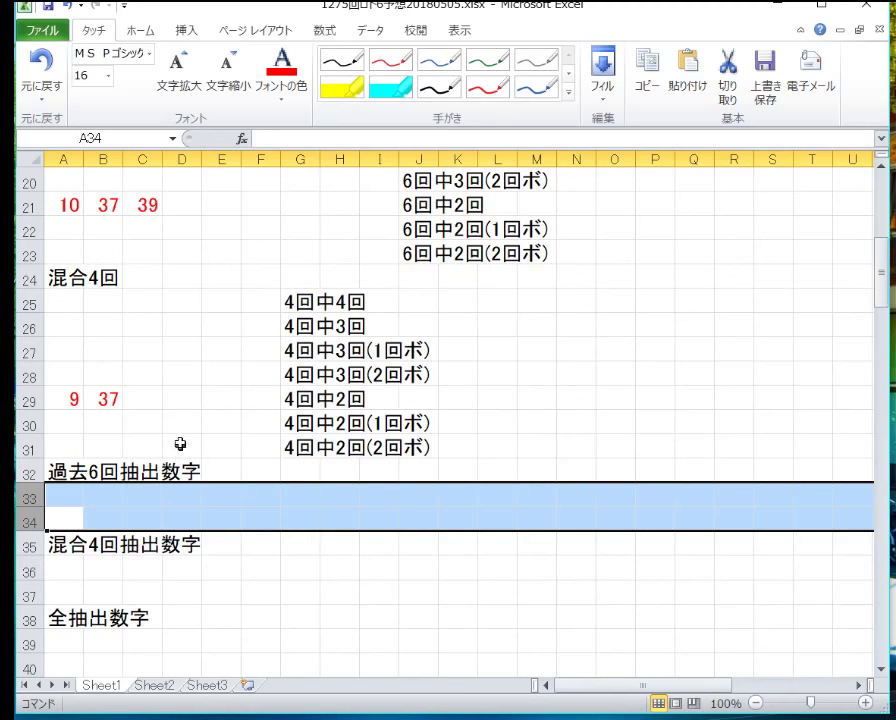
drag(180, 422, 58, 375)
right_click(134, 415)
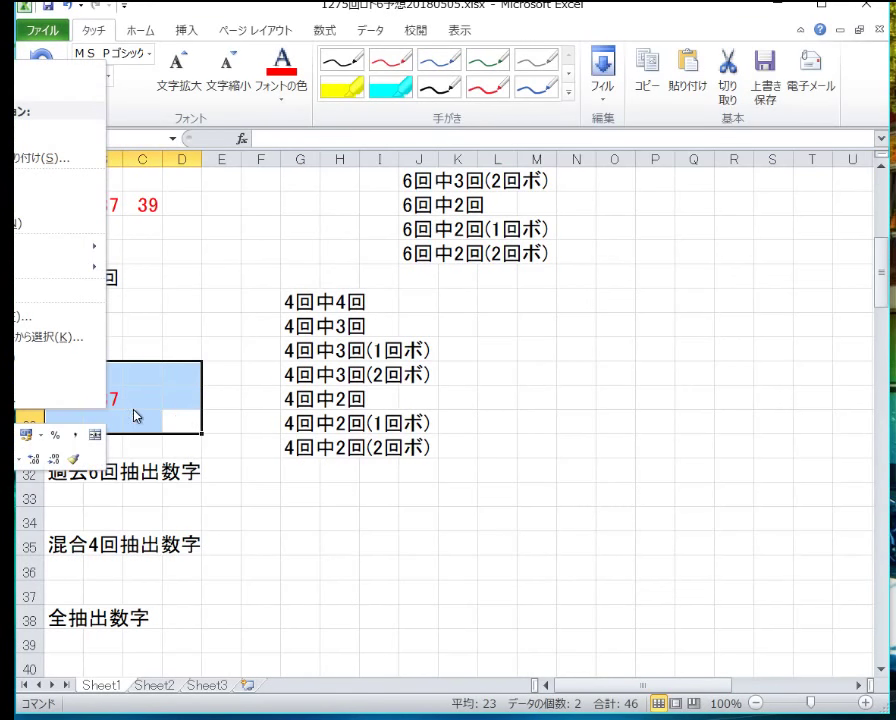
key(n)
- Clear the red numbers in A16:F21 of the ロト6過去6回 section
scroll(204, 414, up, 1)
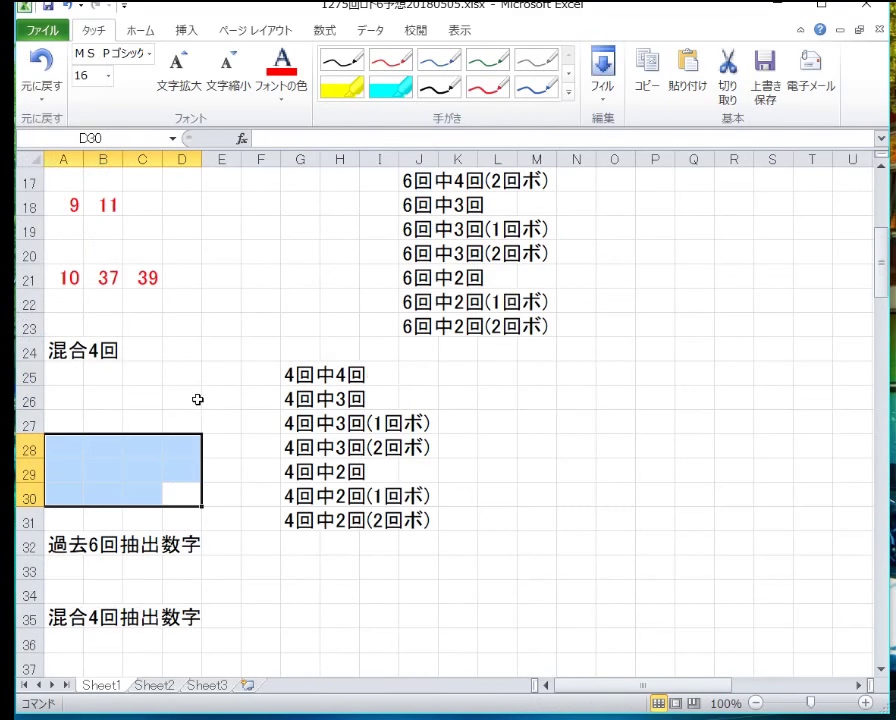
scroll(188, 428, up, 2)
drag(256, 424, 56, 308)
right_click(155, 362)
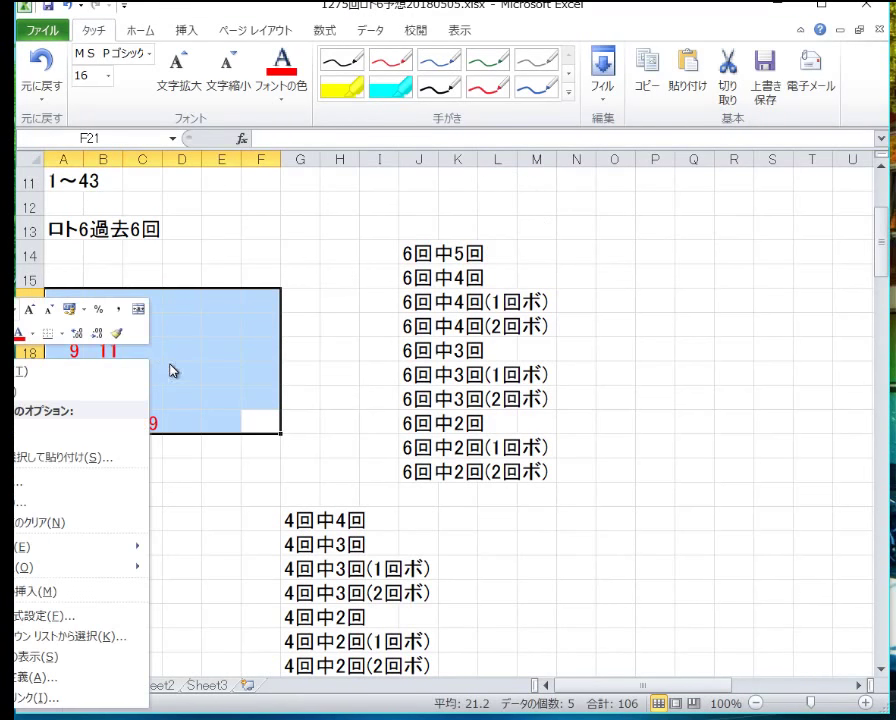
key(Escape)
- Copy the ロト6 1274 result row 10 and insert the copy above the ロト7 262 row
scroll(204, 428, up, 4)
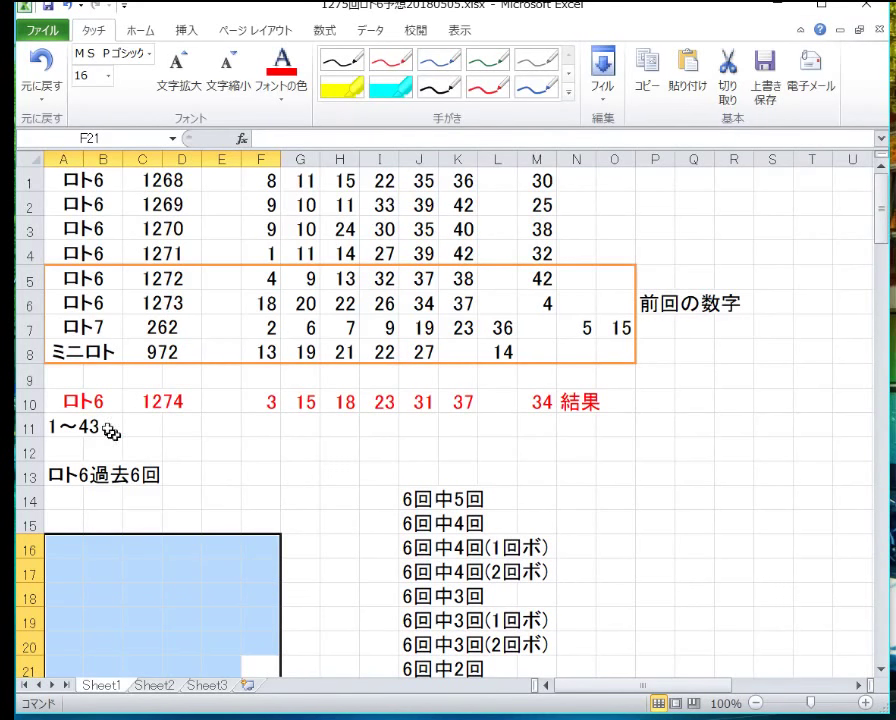
click(37, 401)
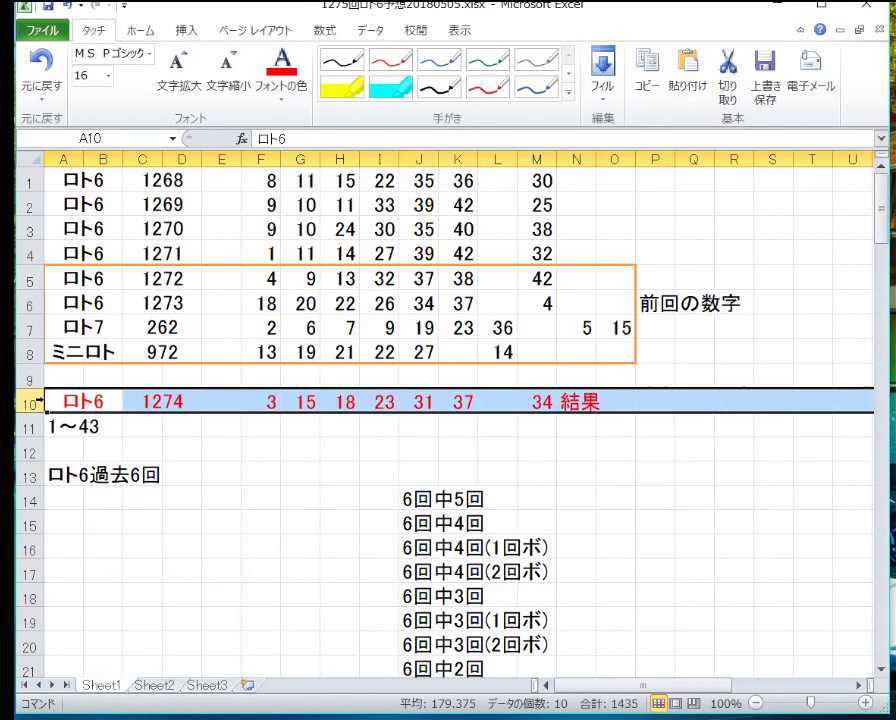
key(ctrl+c)
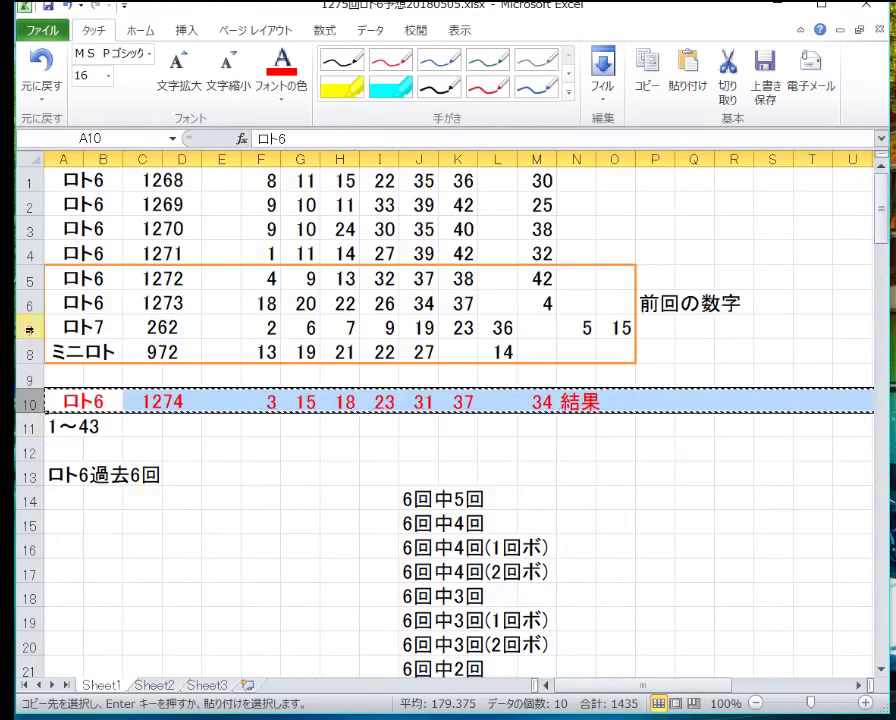
click(34, 330)
right_click(36, 332)
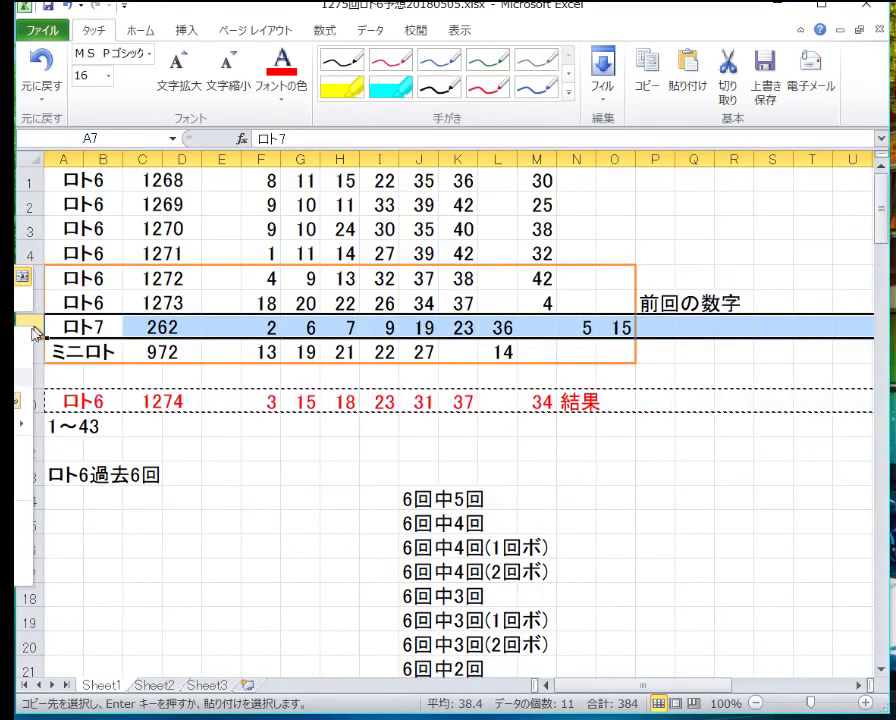
click(22, 450)
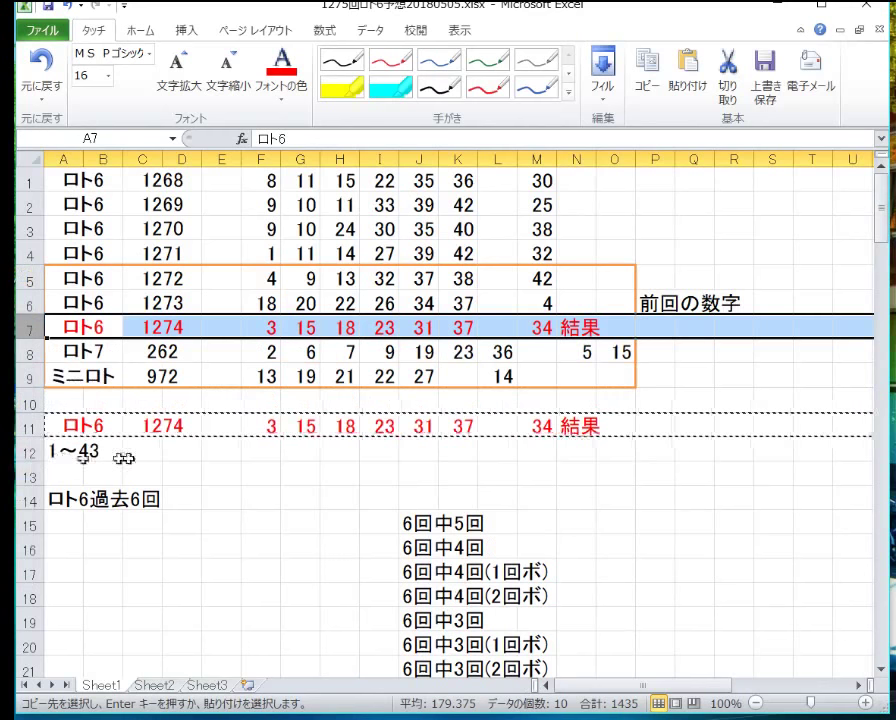
- Clear the drawn numbers in F11:M11 of the lower ロト6 1274 result row
click(272, 448)
drag(258, 428, 529, 429)
right_click(527, 428)
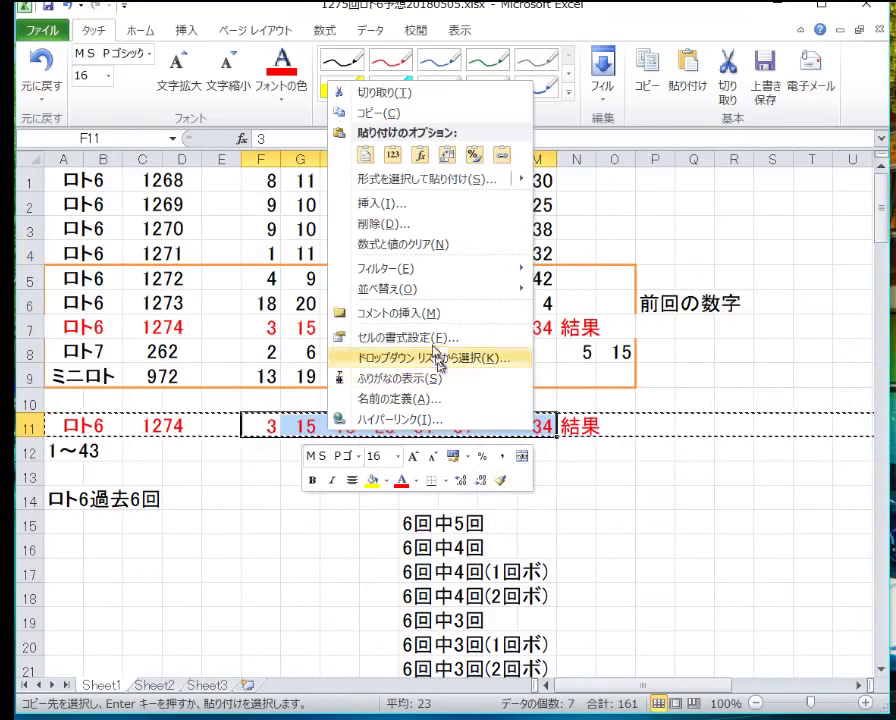
click(430, 244)
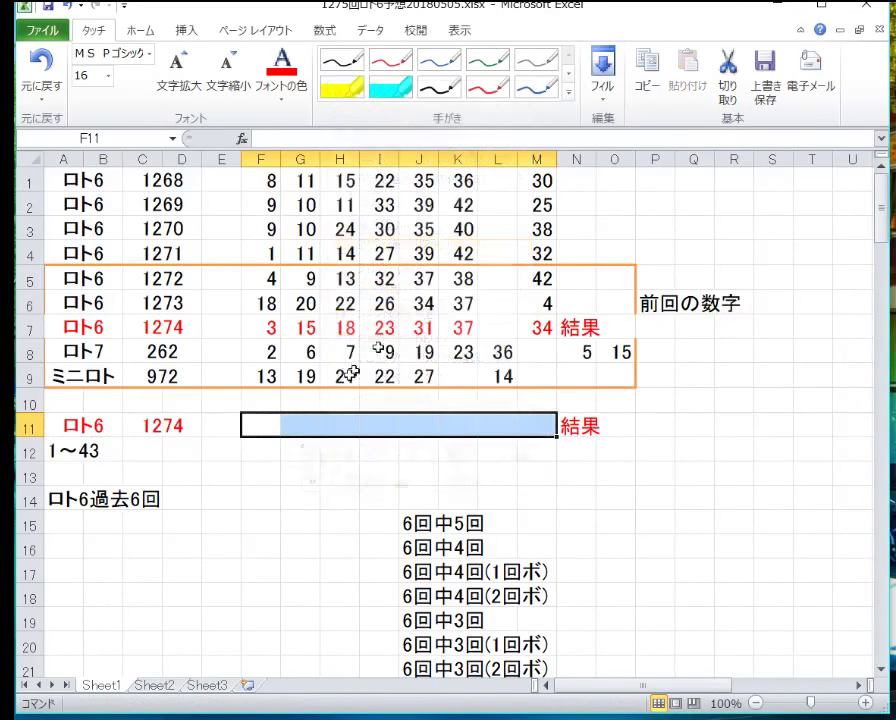
- Change the draw number in C11 of the lower red ロト6 row to 1275
click(198, 421)
double_click(183, 425)
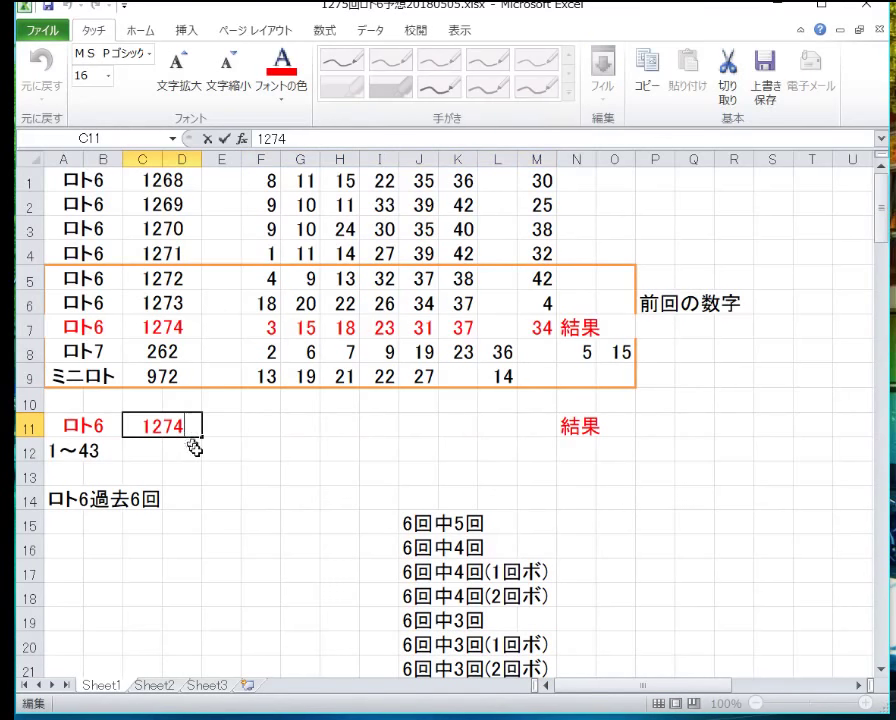
key(BackSpace)
text(5)
key(Return)
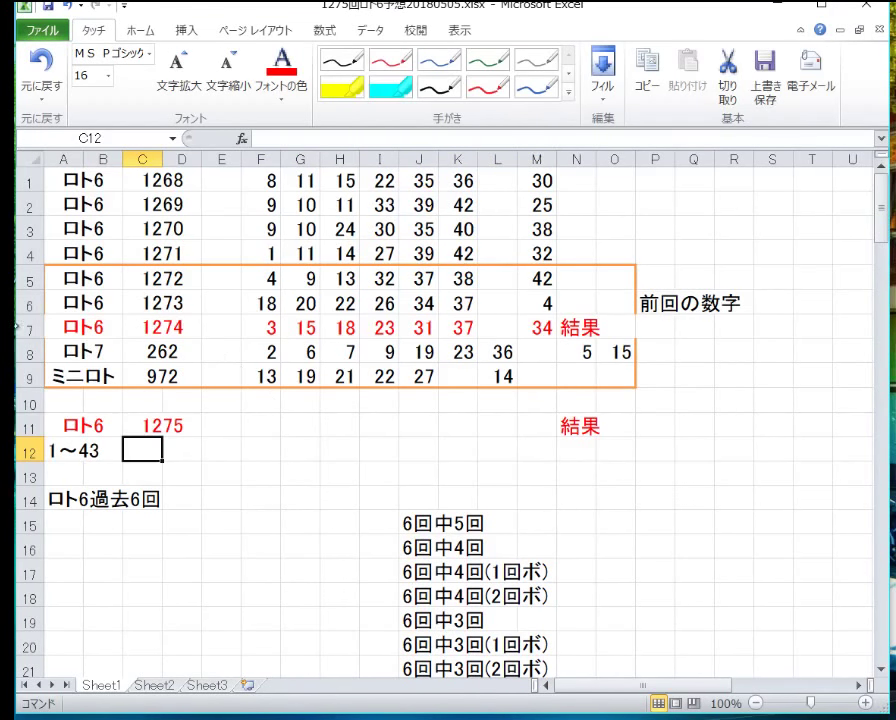
- Set the font colour of the whole ロト6 1274 row 7 to black
click(20, 327)
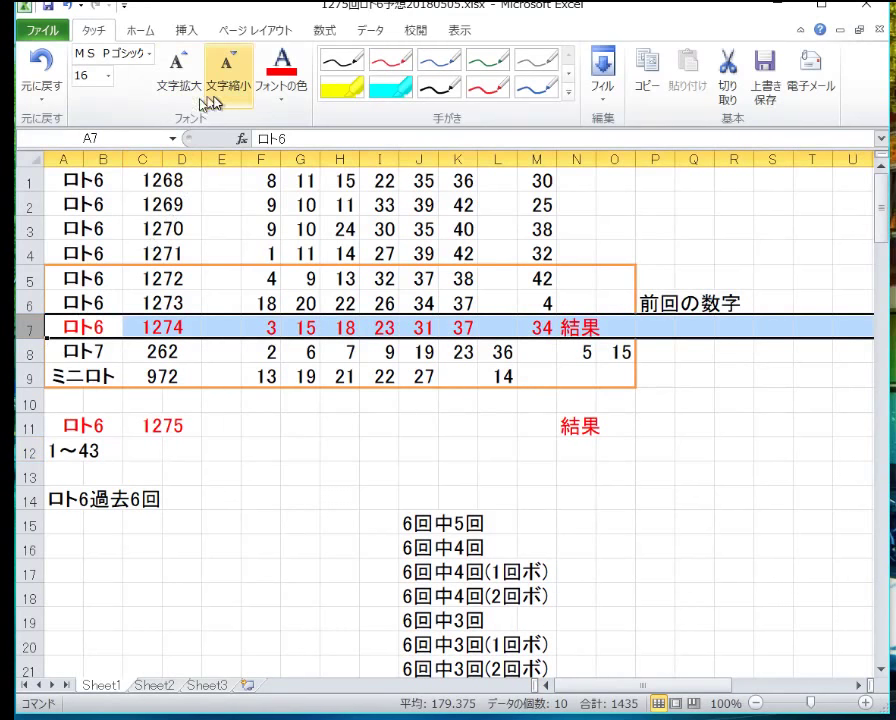
click(279, 98)
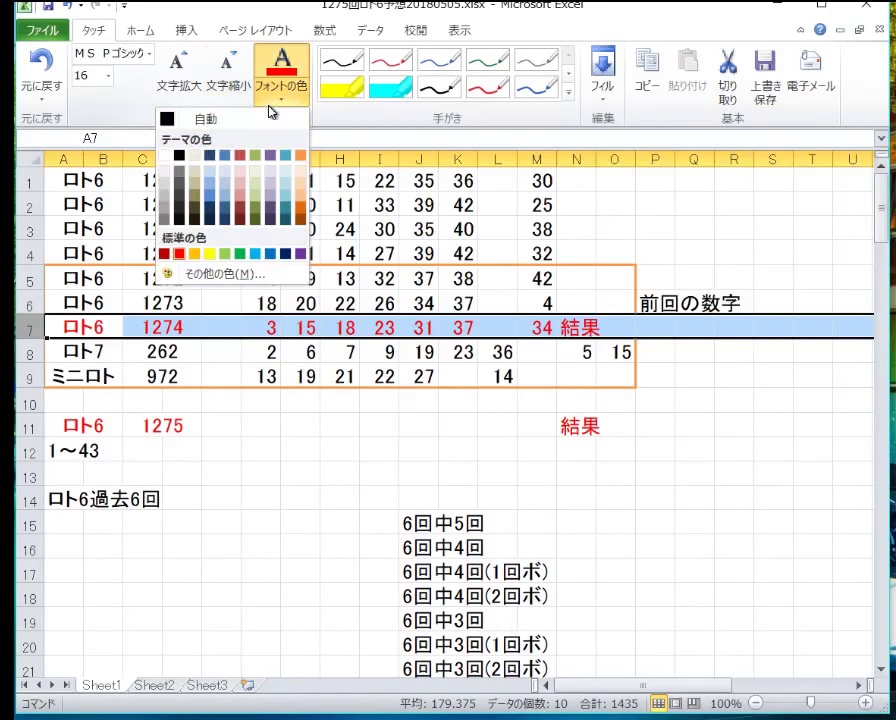
click(181, 157)
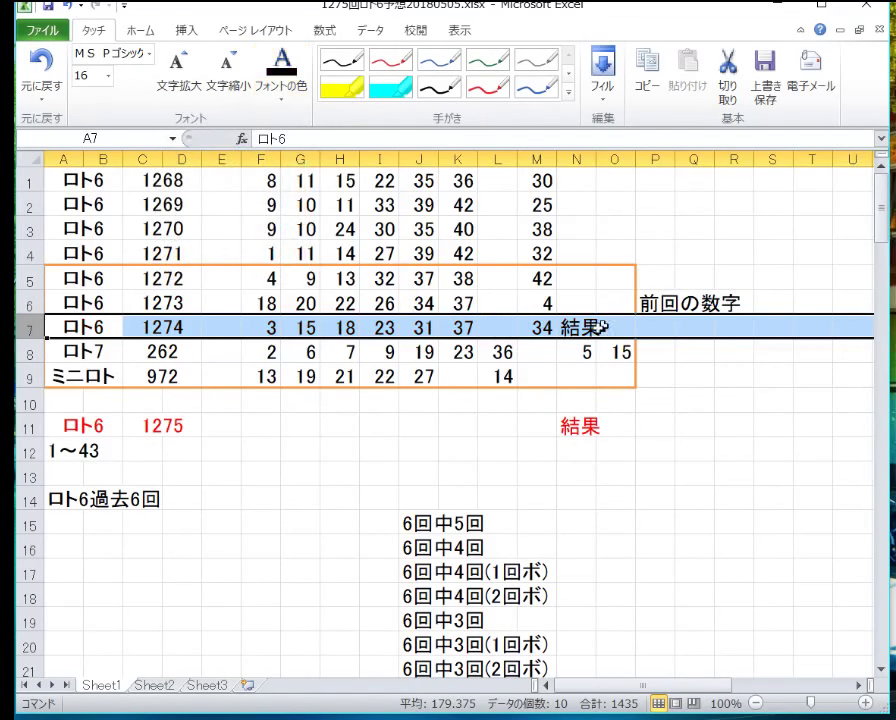
- Clear the 結果 label in N7 and move the 前回の数字 label from P6 down to P7
click(582, 350)
right_click(585, 327)
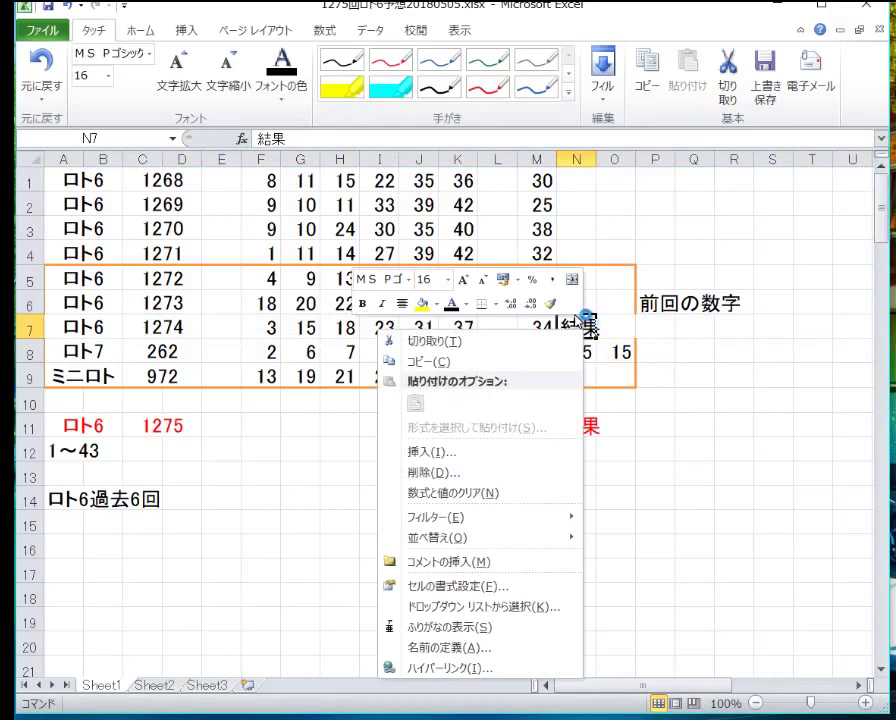
click(540, 494)
click(640, 304)
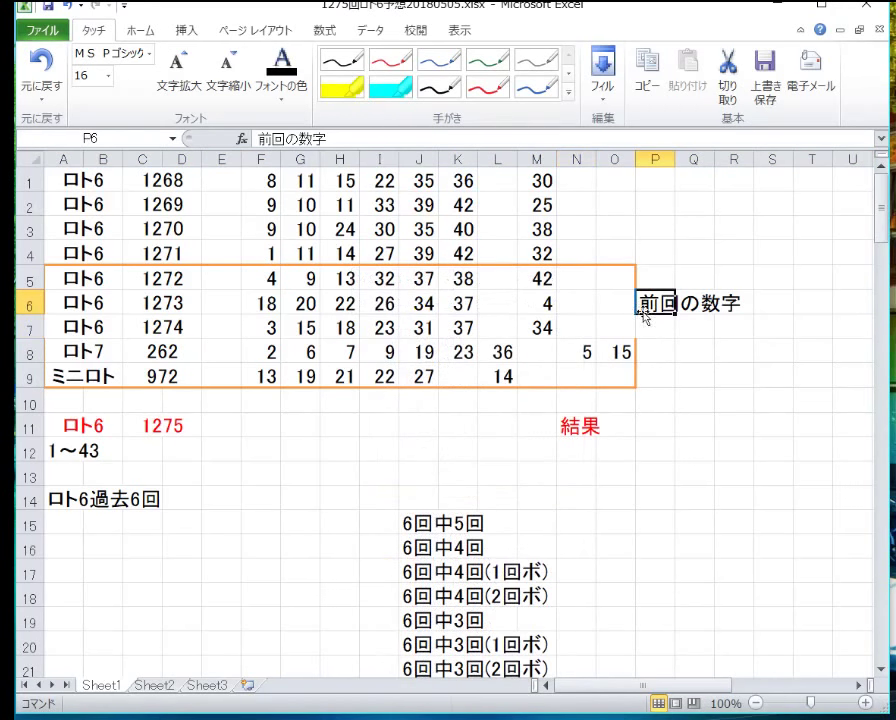
drag(645, 317, 644, 328)
click(340, 328)
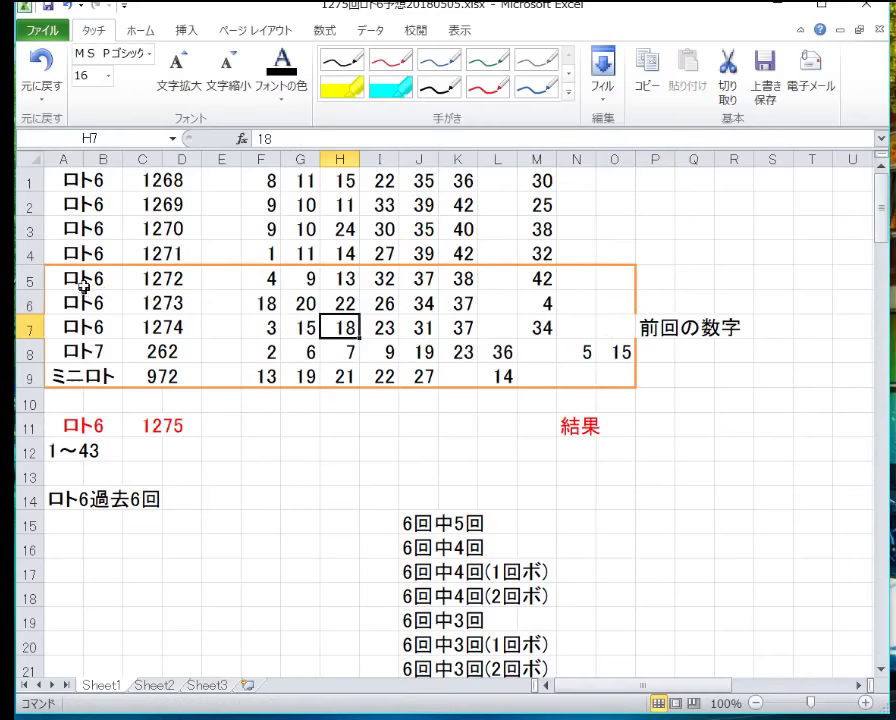
- Remove all borders from the range A5:O9
drag(84, 285, 602, 366)
right_click(602, 368)
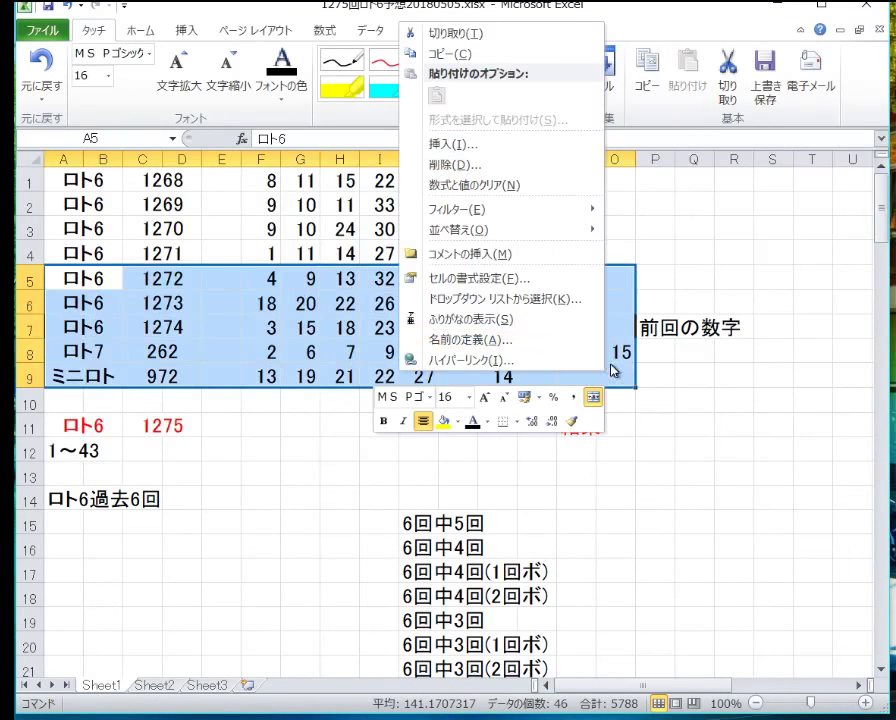
click(536, 280)
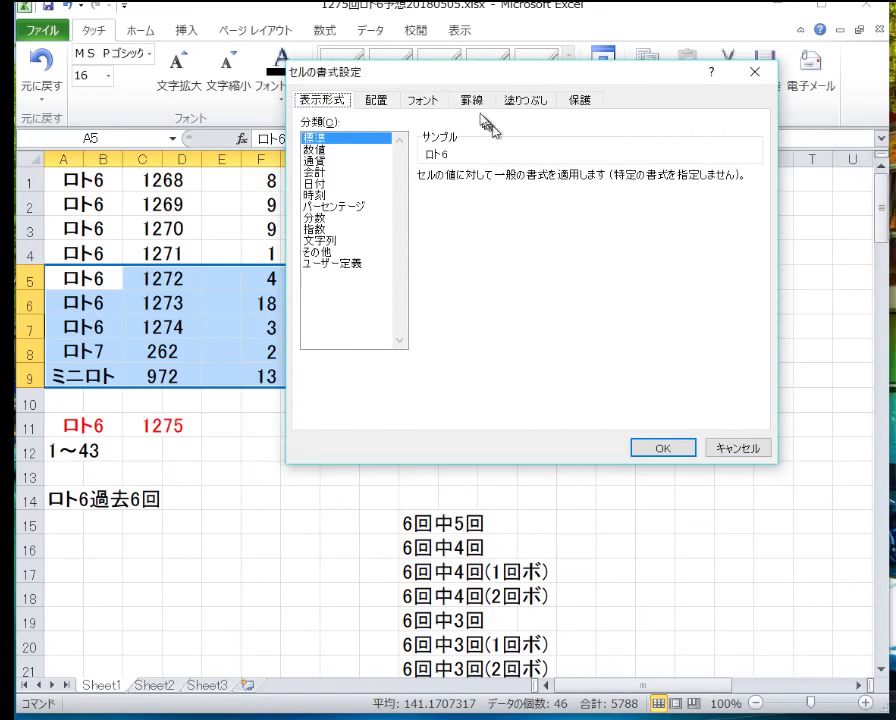
click(382, 103)
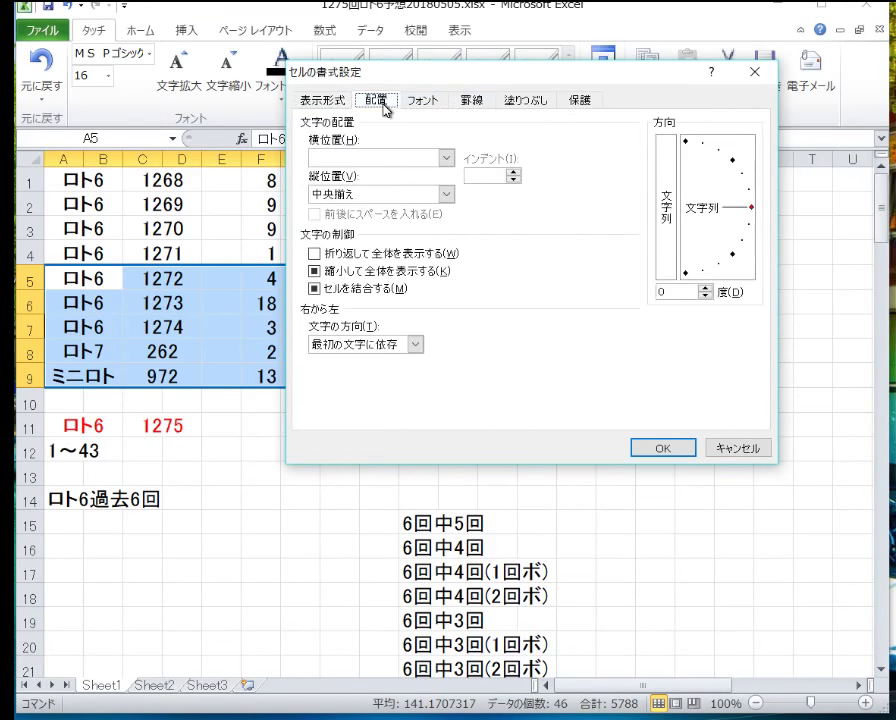
click(324, 100)
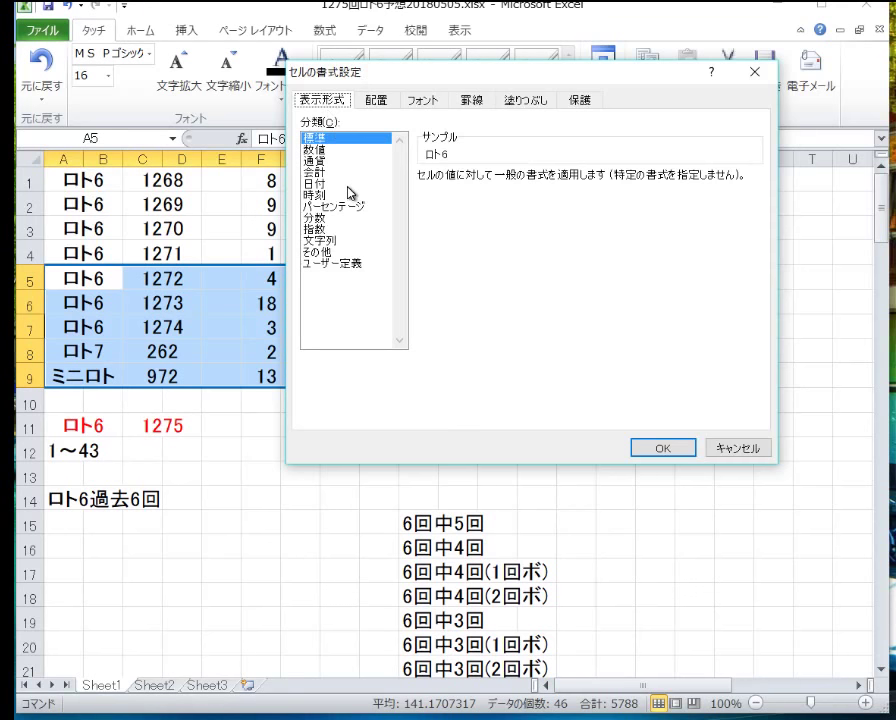
click(472, 100)
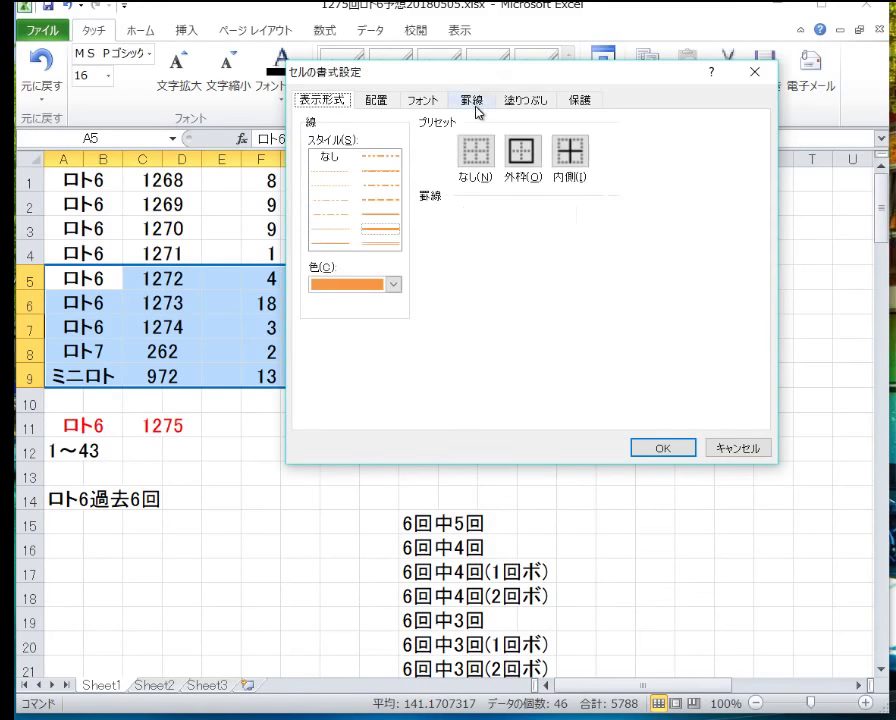
click(480, 162)
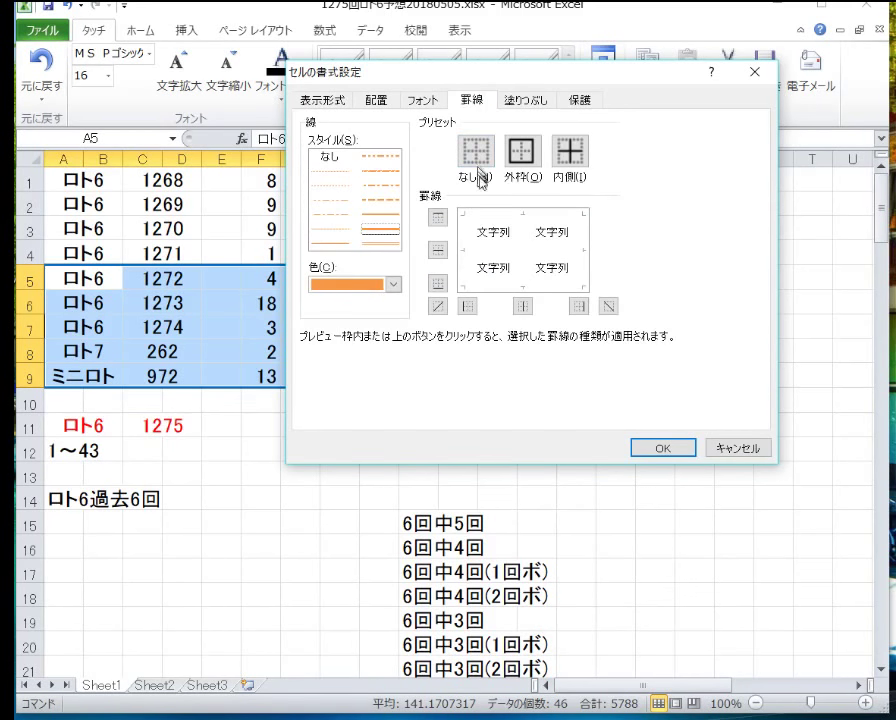
click(663, 448)
click(221, 372)
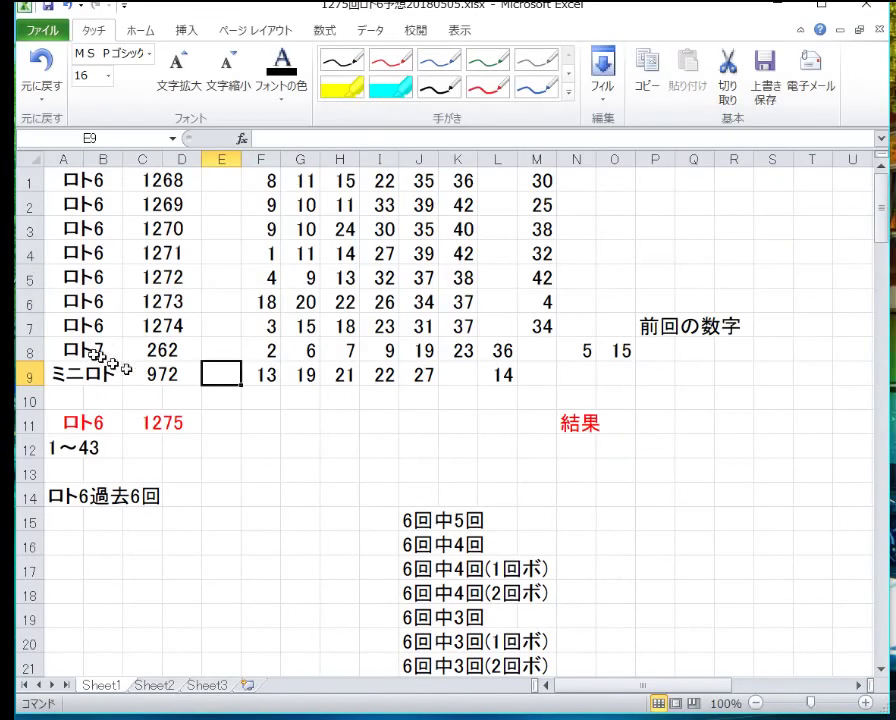
- Move the ロト7 262 row below the ミニロト 972 row by cutting it and inserting it above row 10
click(20, 347)
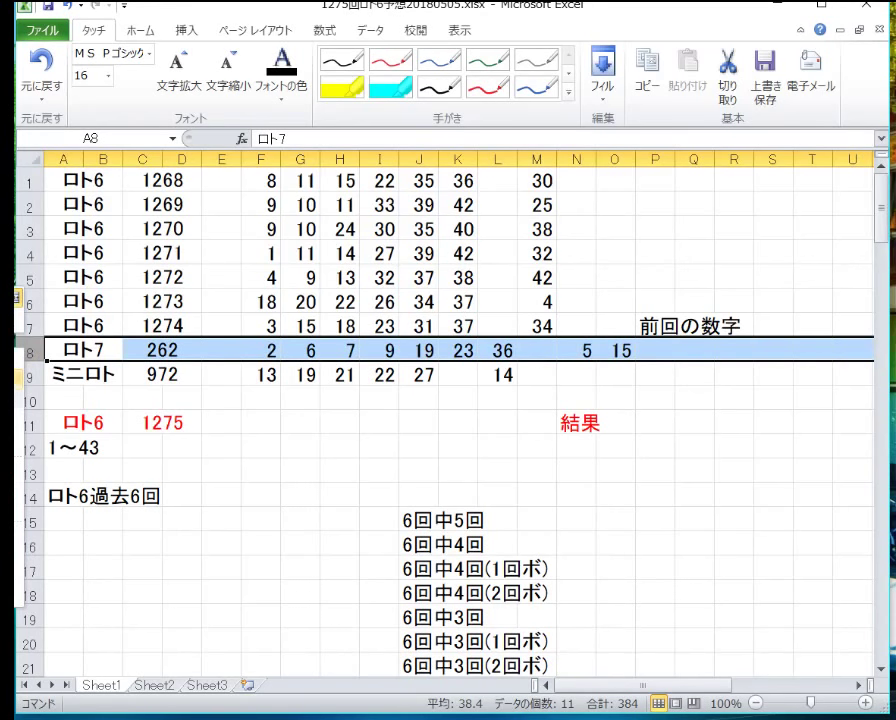
key(ctrl+c)
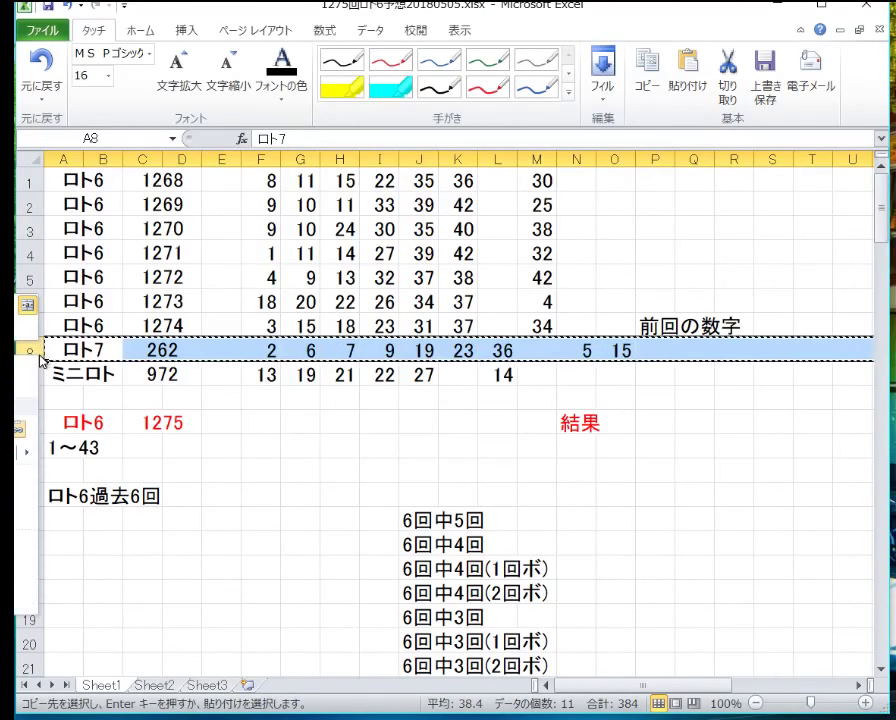
key(ctrl+x)
click(28, 375)
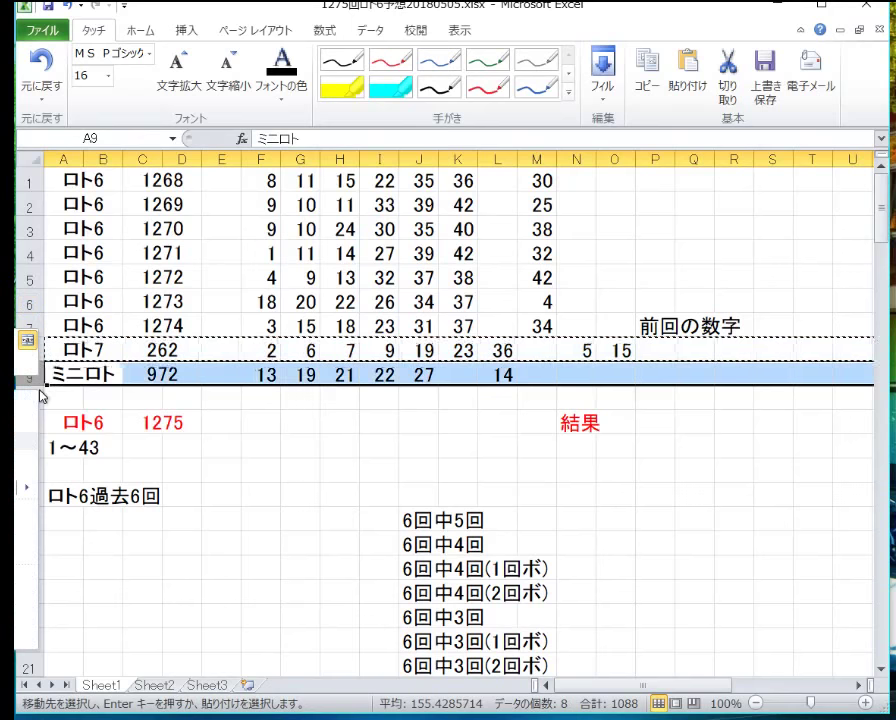
click(42, 398)
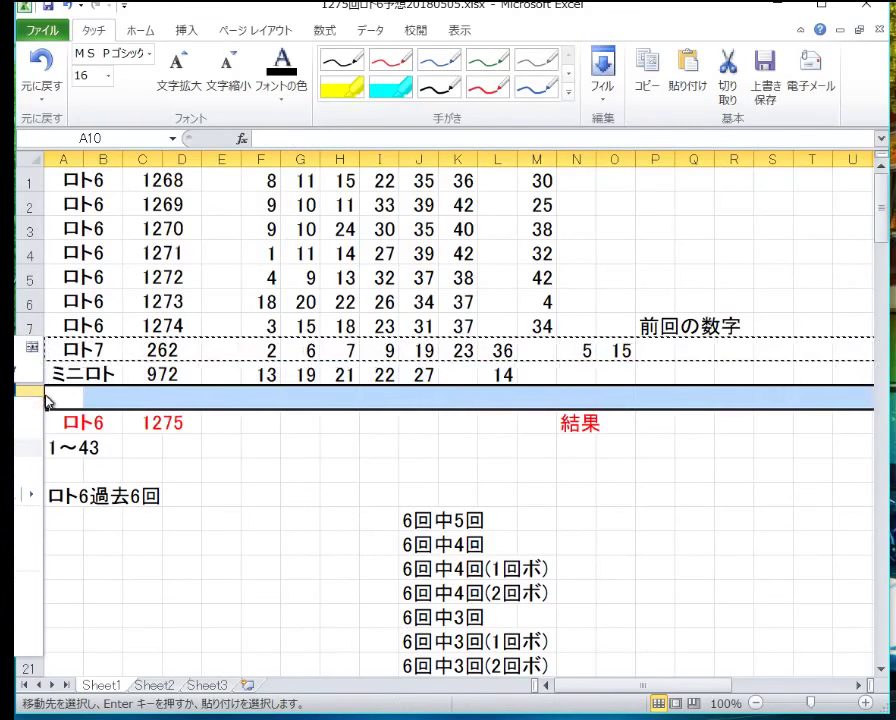
key(ctrl+plus)
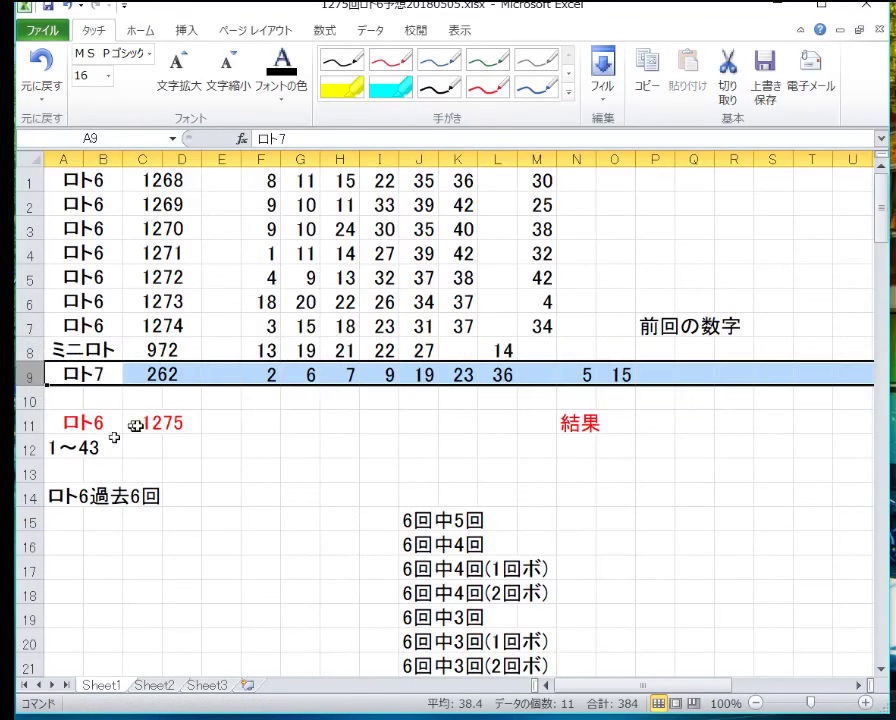
- Apply an orange outline border around A6:O9, covering the ロト6 1273, ロト6 1274, ミニロト and ロト7 rows
click(220, 399)
mouse_move(70, 301)
mouse_down()
mouse_move(550, 300)
mouse_move(585, 370)
mouse_move(608, 370)
mouse_move(80, 330)
mouse_move(70, 302)
mouse_up()
right_click(580, 372)
key(Escape)
right_click(50, 322)
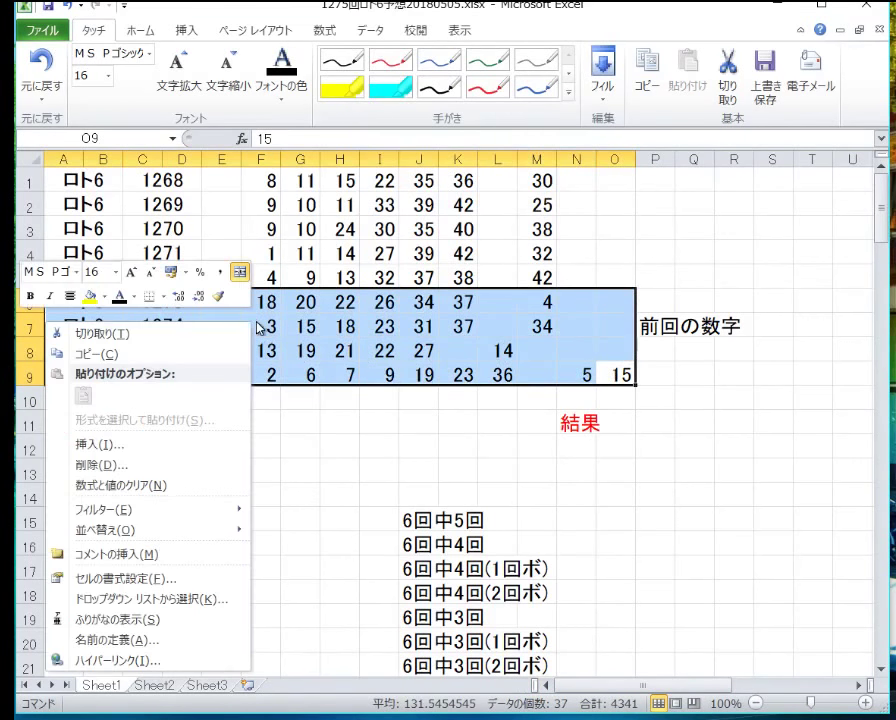
click(128, 579)
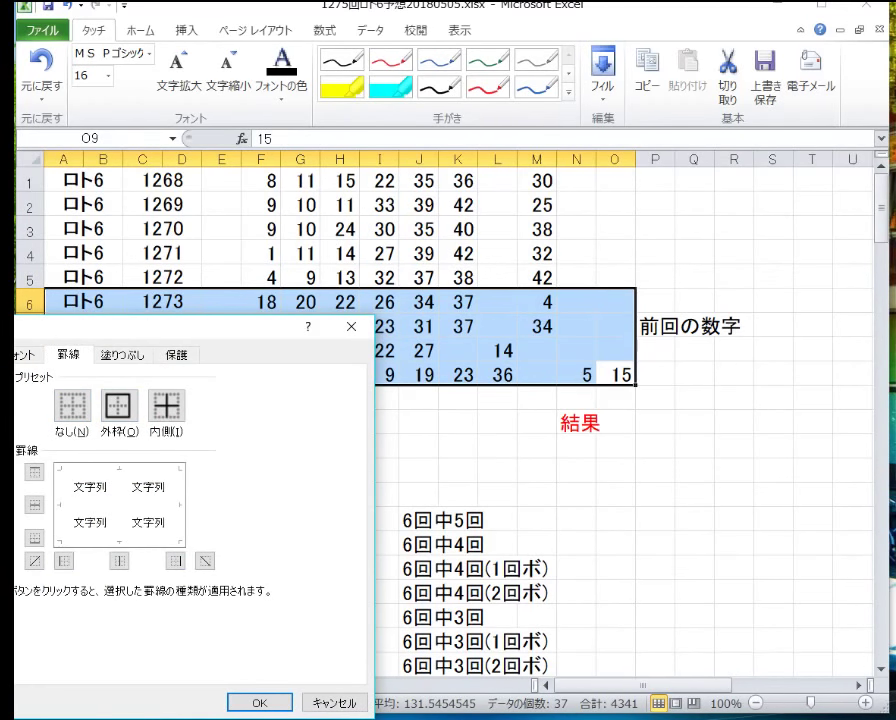
click(116, 410)
click(257, 703)
click(338, 426)
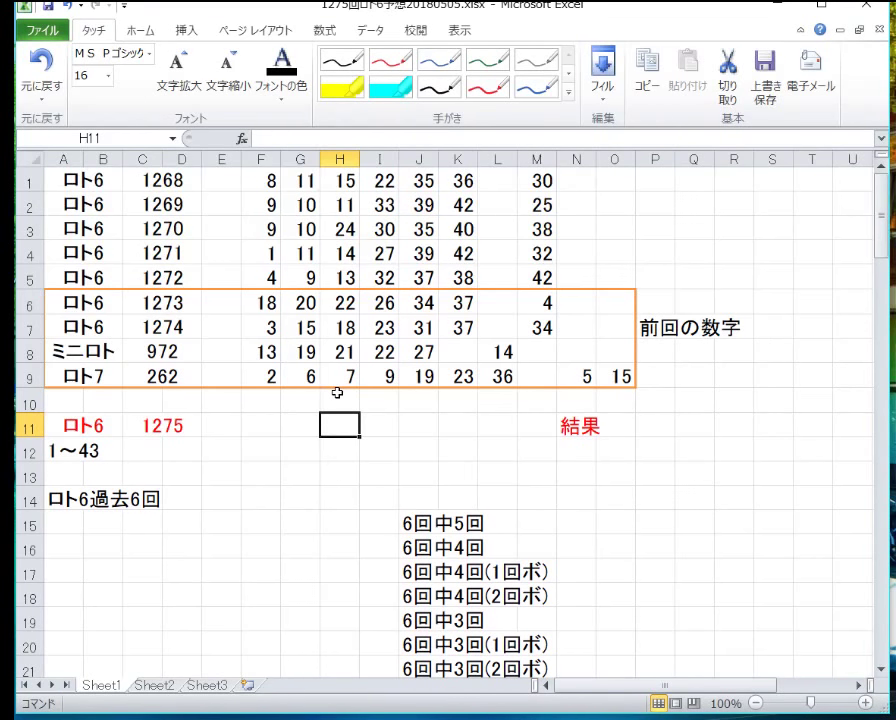
- Set the ロト7 draw number in C9 to 263
key(Up)
key(Up)
key(Left)
key(Left)
key(Left)
key(Left)
text(26)
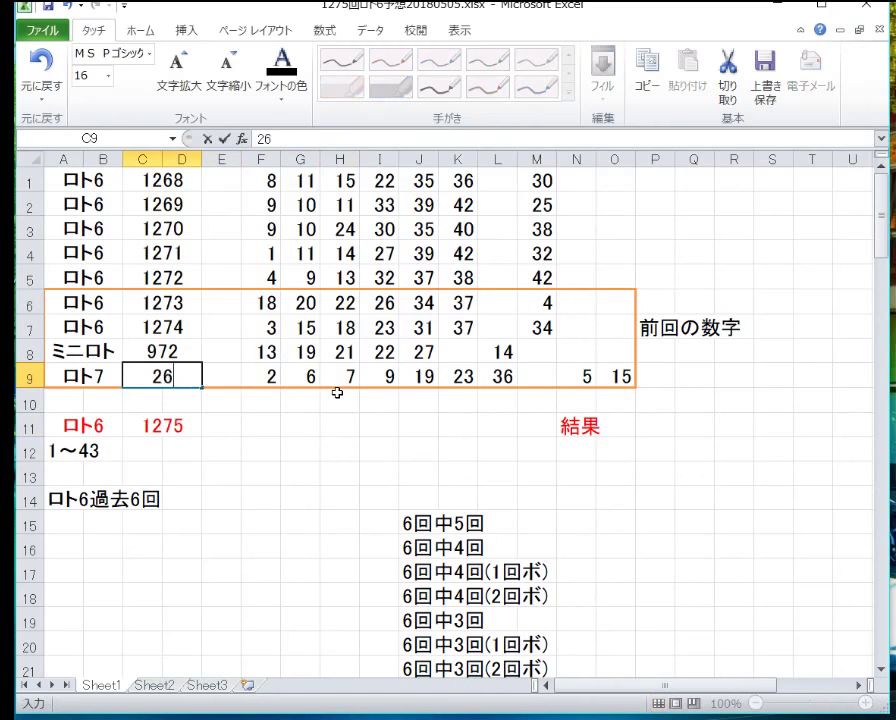
text(2)
key(BackSpace)
text(3)
key(ctrl+Return)
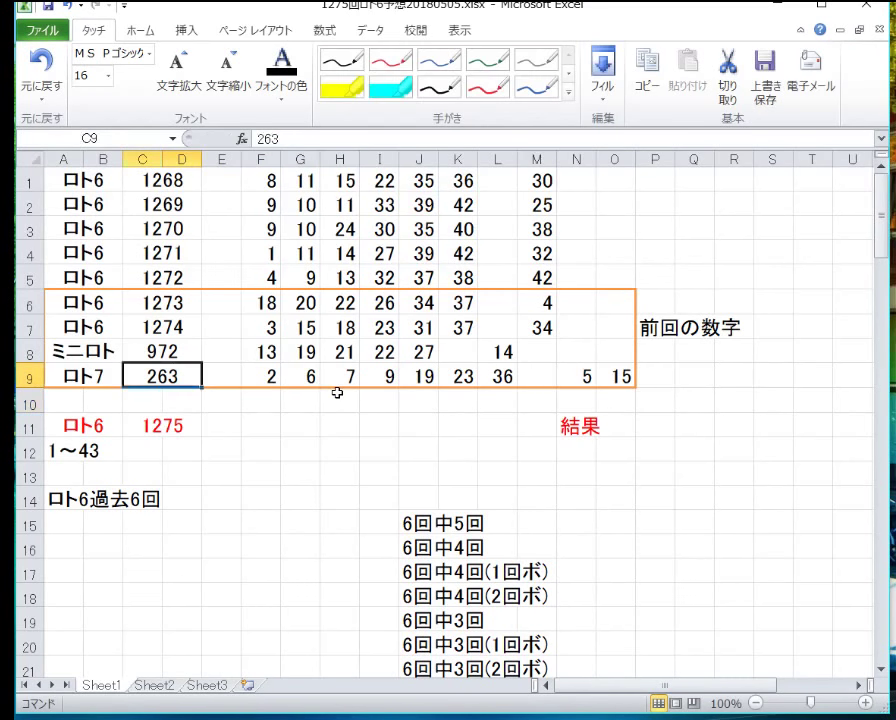
- Enter the ロト7 263 main numbers 1, 5, 11, 16, 27, 35 and 36 in F9:L9
key(Right)
key(Right)
text(1)
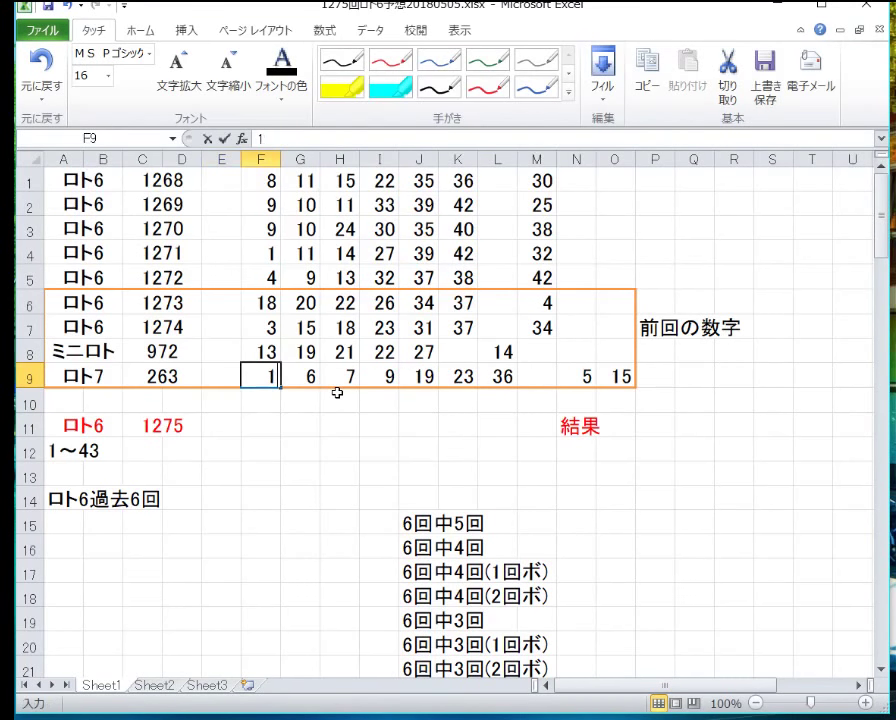
key(Tab)
text(5)
key(Tab)
text(11)
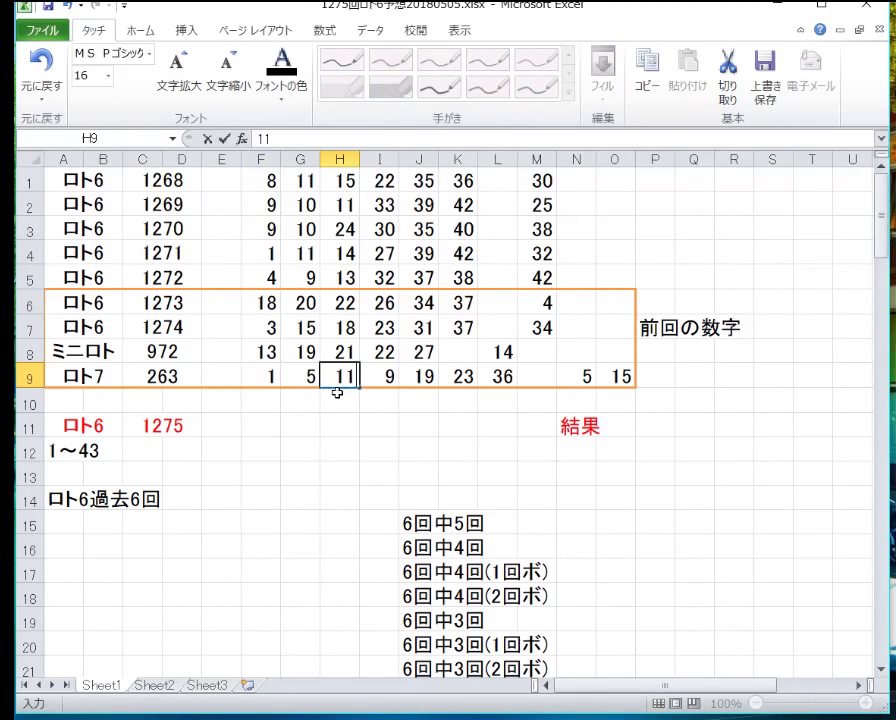
key(Tab)
text(16)
key(Tab)
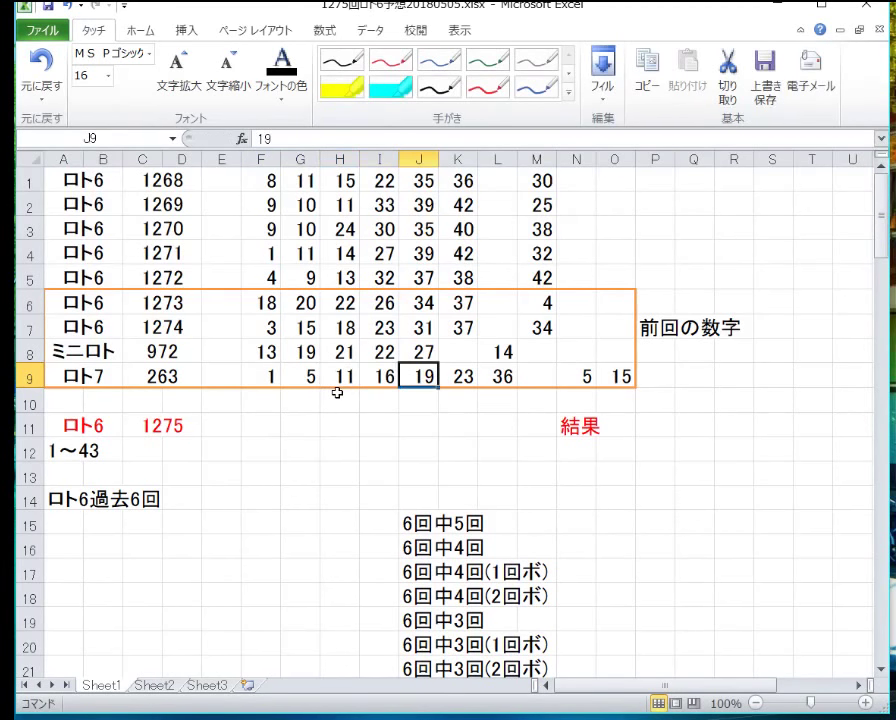
text(27)
key(Tab)
text(35)
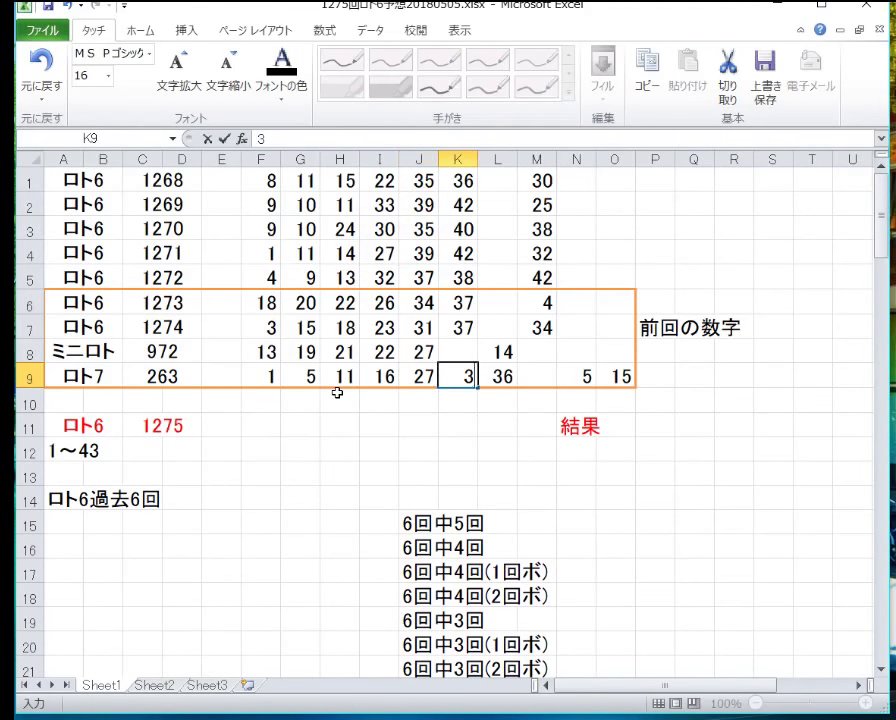
key(Tab)
text(36)
key(Down)
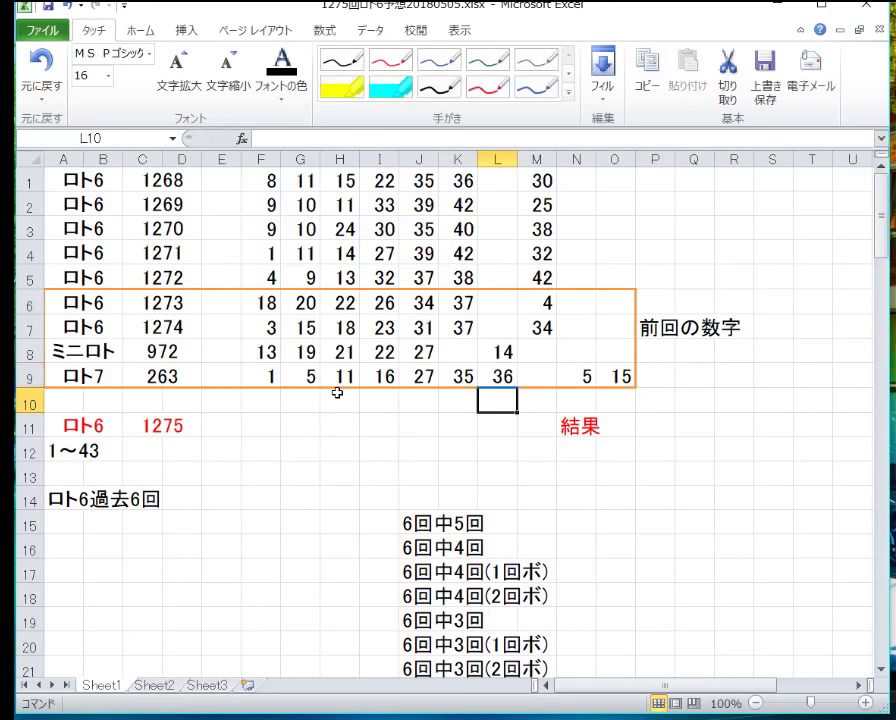
- Enter the ロト7 263 bonus numbers 6 and 14 in N9:O9
key(Up)
key(Right)
key(Right)
text(6)
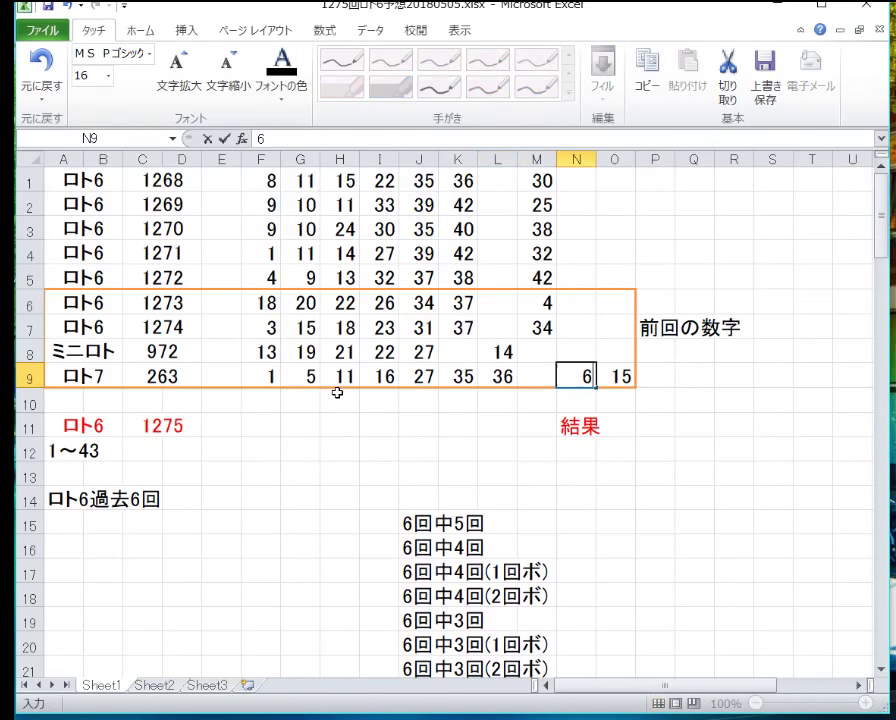
key(Tab)
text(14)
key(Return)
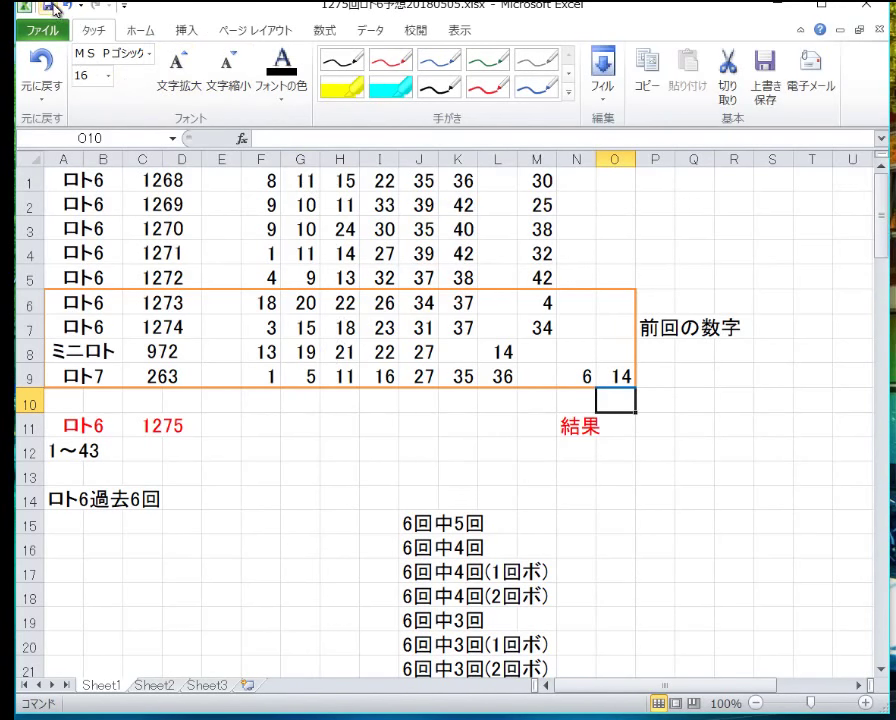
- Examine the ロト6 draws 1268 to 1274 in A1:M7 and the ロト6過去6回 and 混合4回 sections below
drag(537, 333, 75, 180)
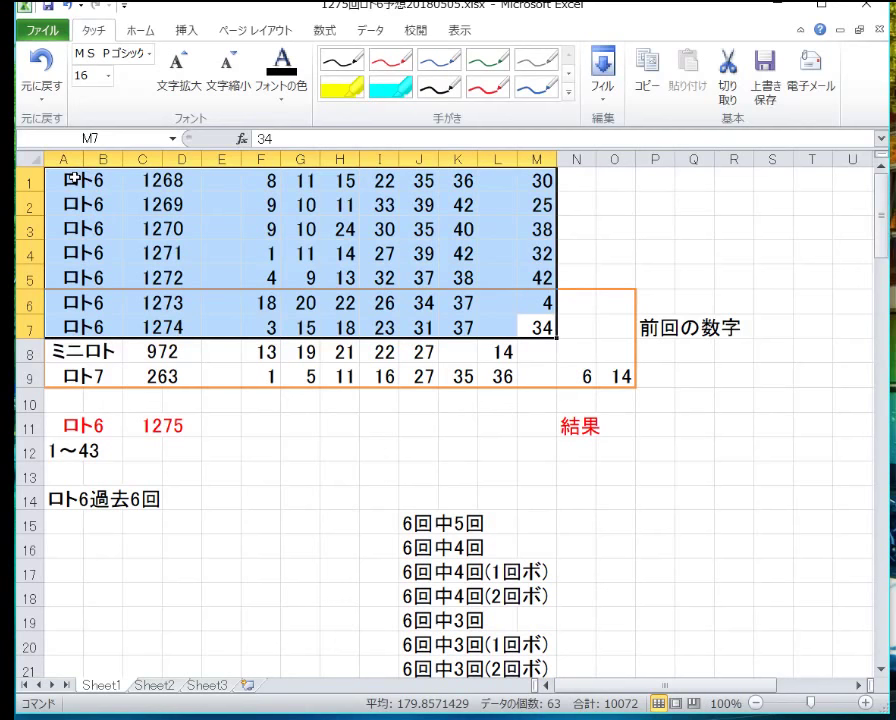
key(Down)
key(Down)
key(Down)
key(Down)
key(Down)
key(Down)
key(Down)
key(Down)
key(Down)
key(Down)
key(Down)
key(Down)
key(Down)
key(Down)
key(Down)
key(Down)
key(Down)
key(Down)
key(Down)
key(Down)
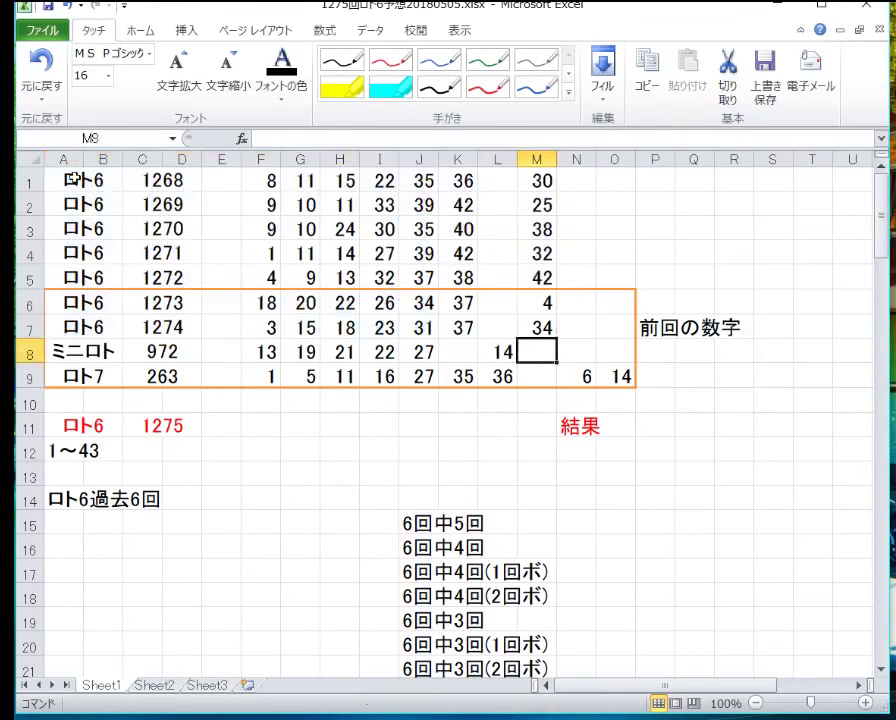
key(Up)
key(Up)
key(Up)
key(Up)
key(Up)
key(Up)
key(Up)
key(Up)
key(Up)
key(Up)
key(Up)
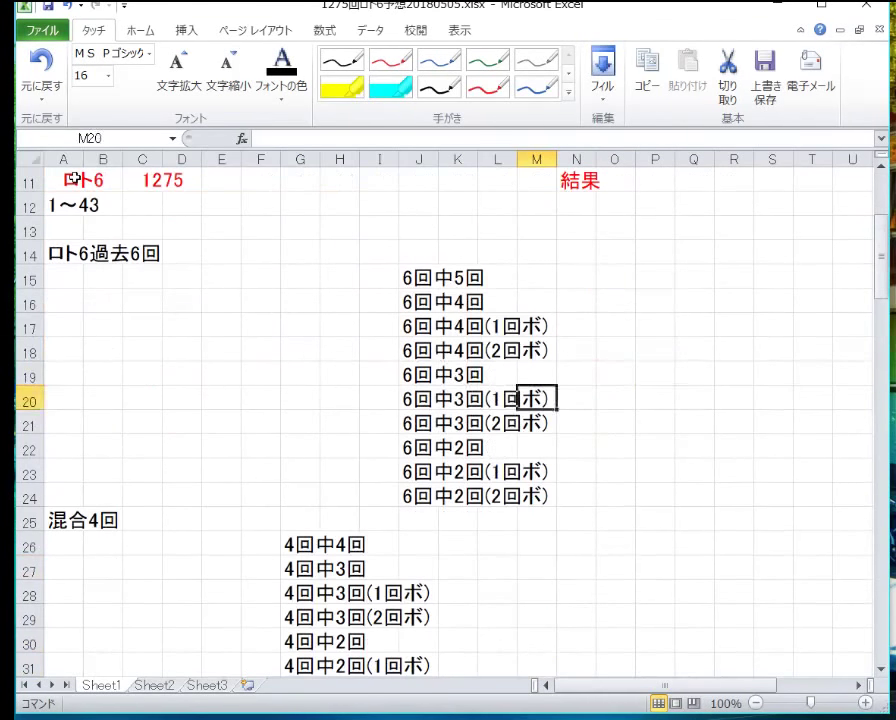
- Enter 11, 37 and 42 in A19:C19 on the ロト6過去6回 row for 6回中3回
key(Left)
key(Left)
key(Left)
key(Left)
key(Left)
key(Left)
key(Left)
key(Left)
key(Left)
key(Left)
key(Left)
key(Left)
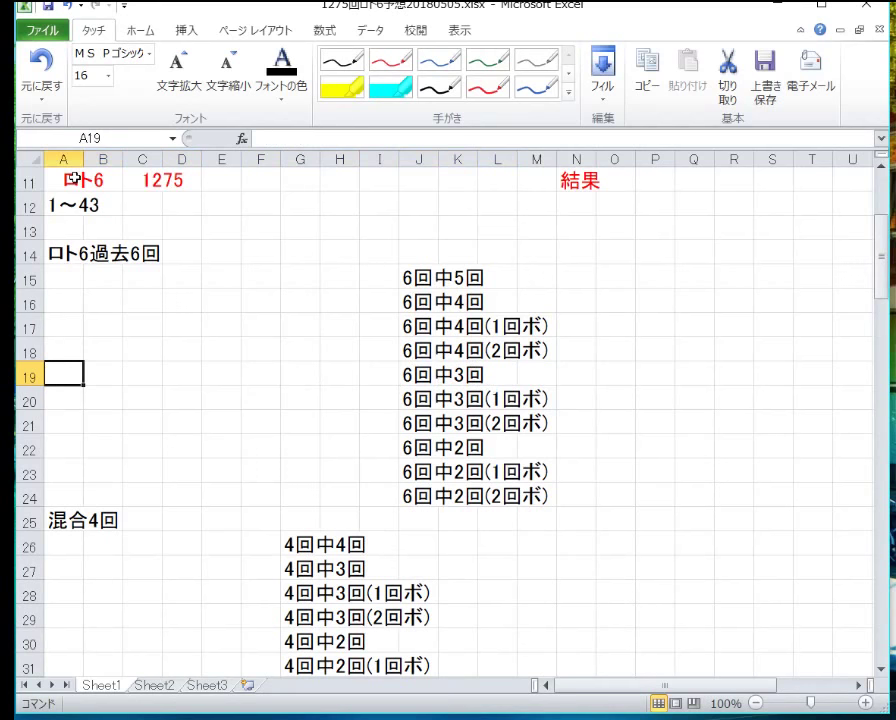
key(Up)
key(Down)
text(11)
key(Tab)
text(37)
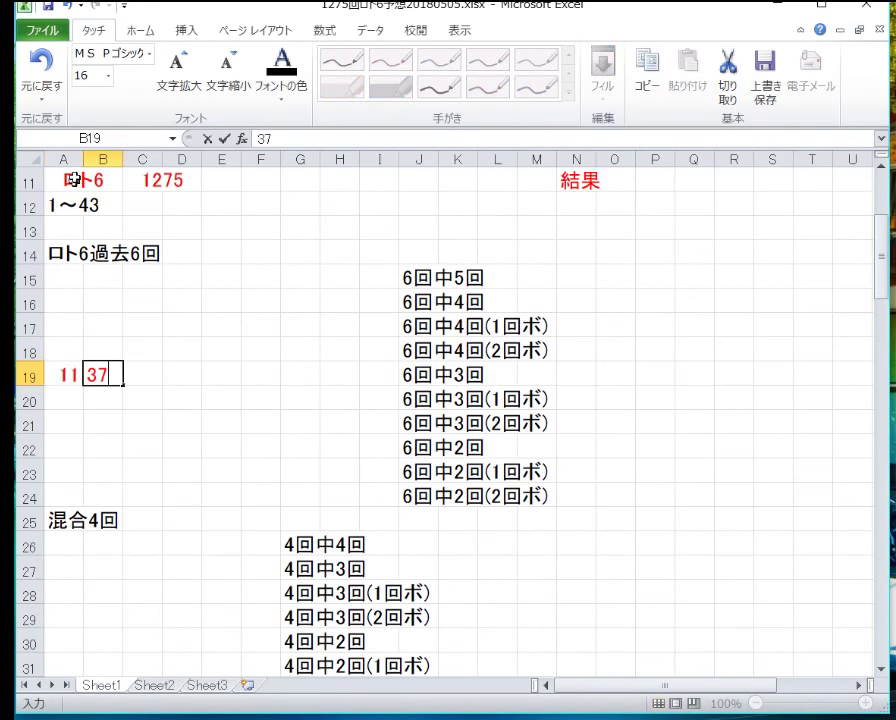
key(Tab)
text(42)
key(Down)
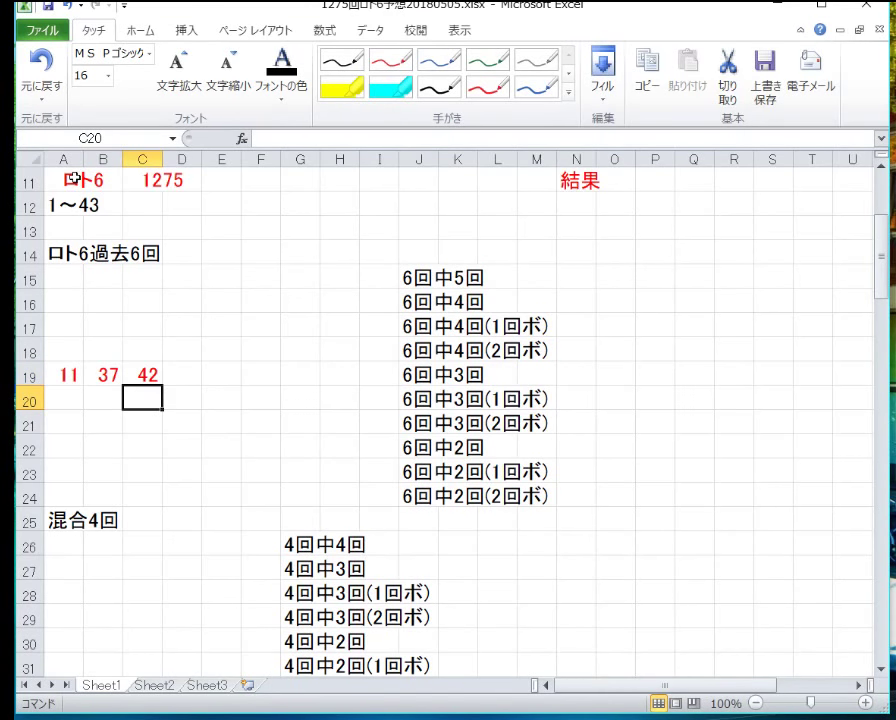
- Enter 9, 10, 15, 18 and 35 in A22:E22 on the 6回中2回 row
key(Left)
key(Down)
key(Left)
key(Down)
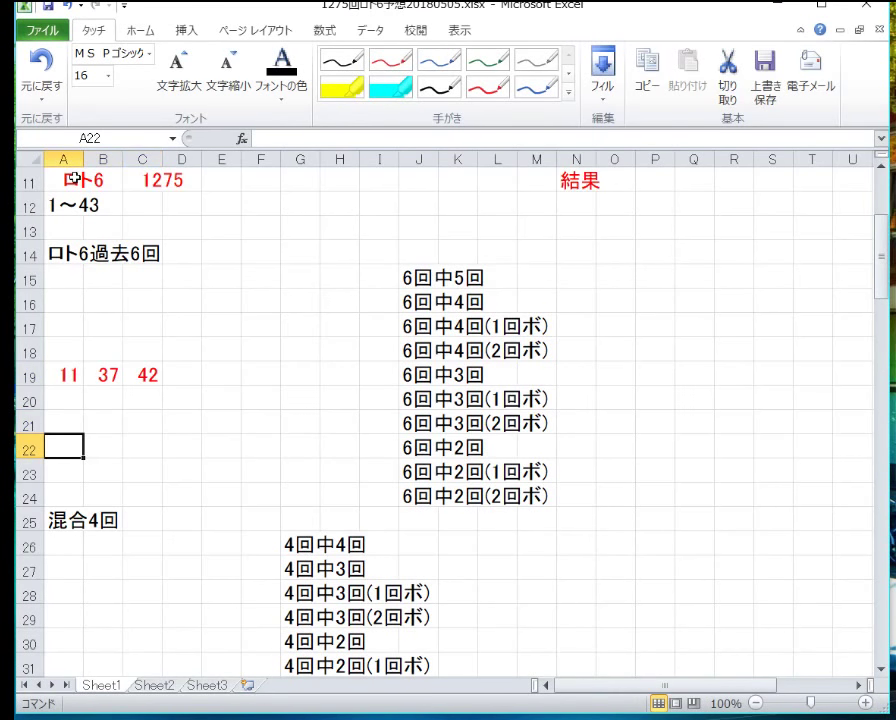
text(9)
key(Tab)
text(10)
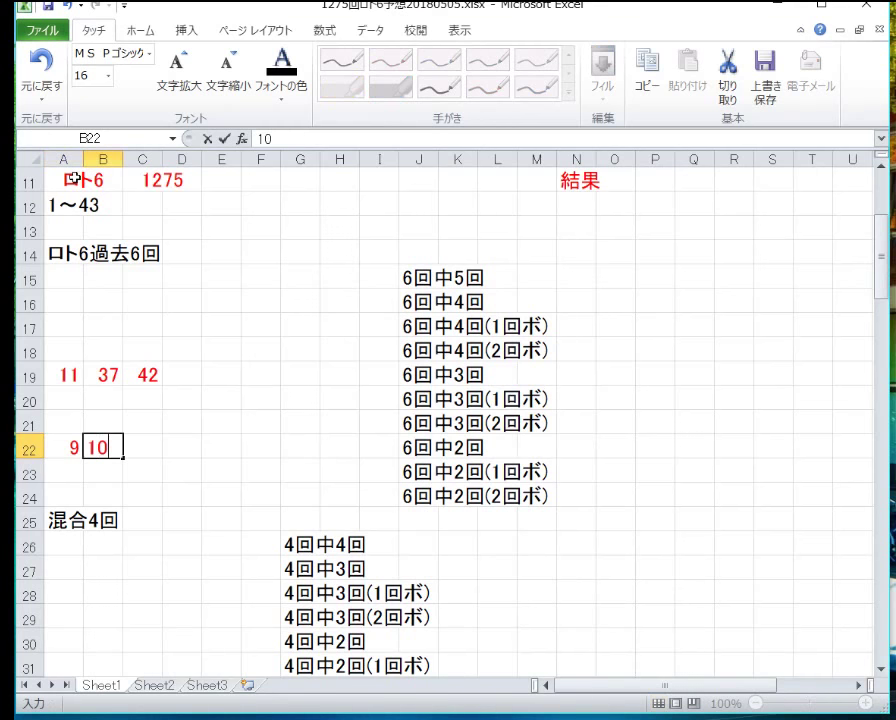
key(Tab)
text(15)
key(Tab)
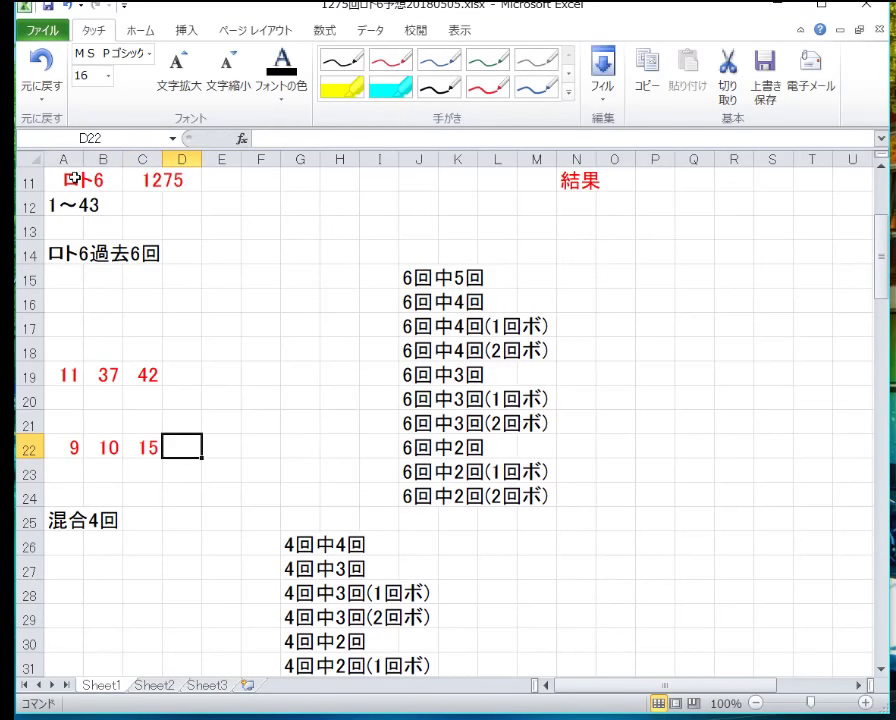
text(18)
key(Tab)
text(35)
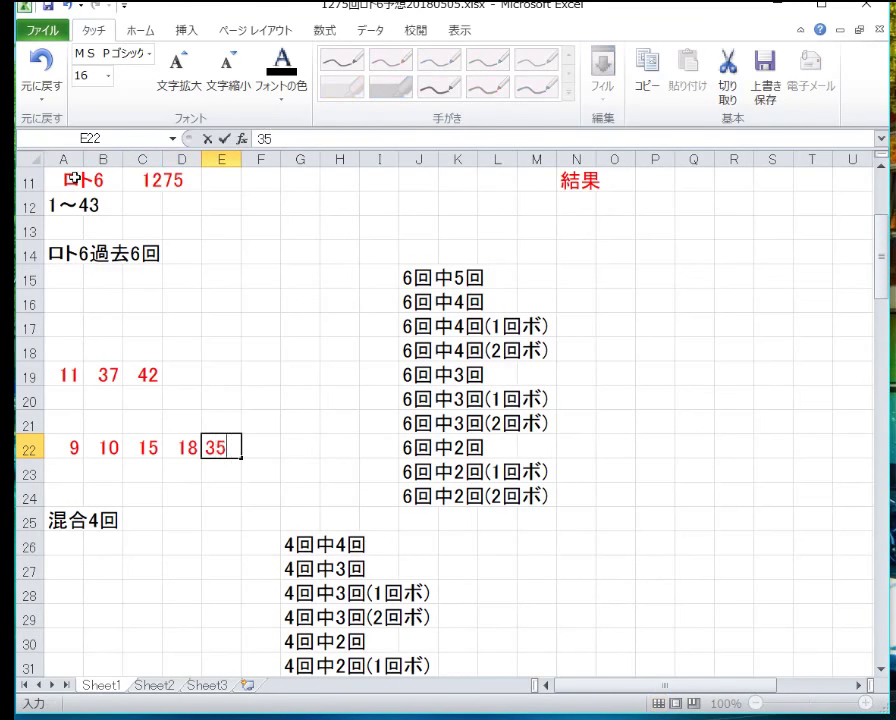
key(Down)
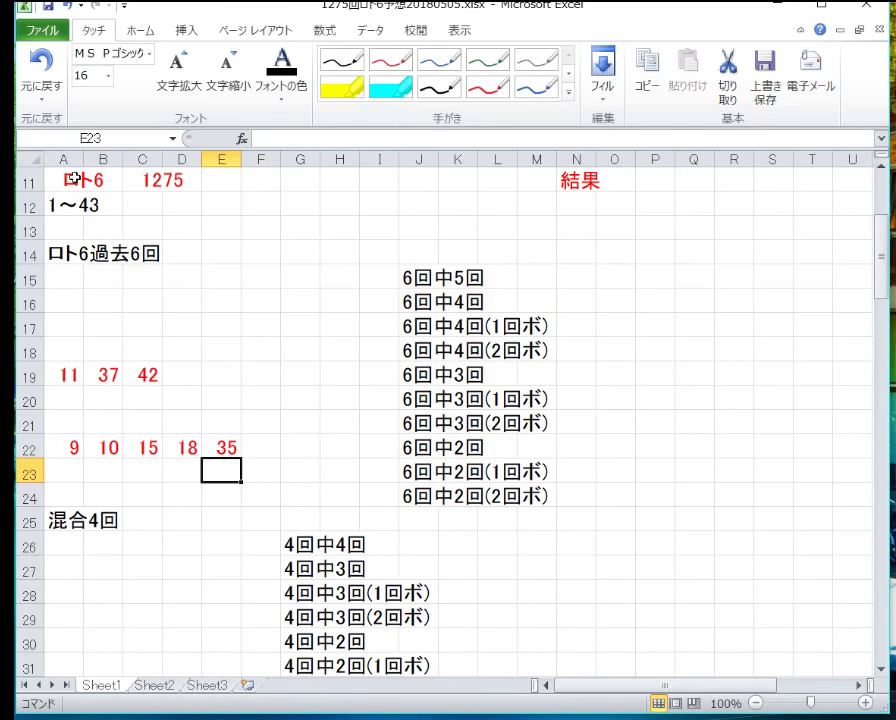
- Enter 4, 30, 34 and 38 in A23:D23 on the 6回中2回(1回ボ) row
key(Left)
key(Left)
key(Left)
key(Left)
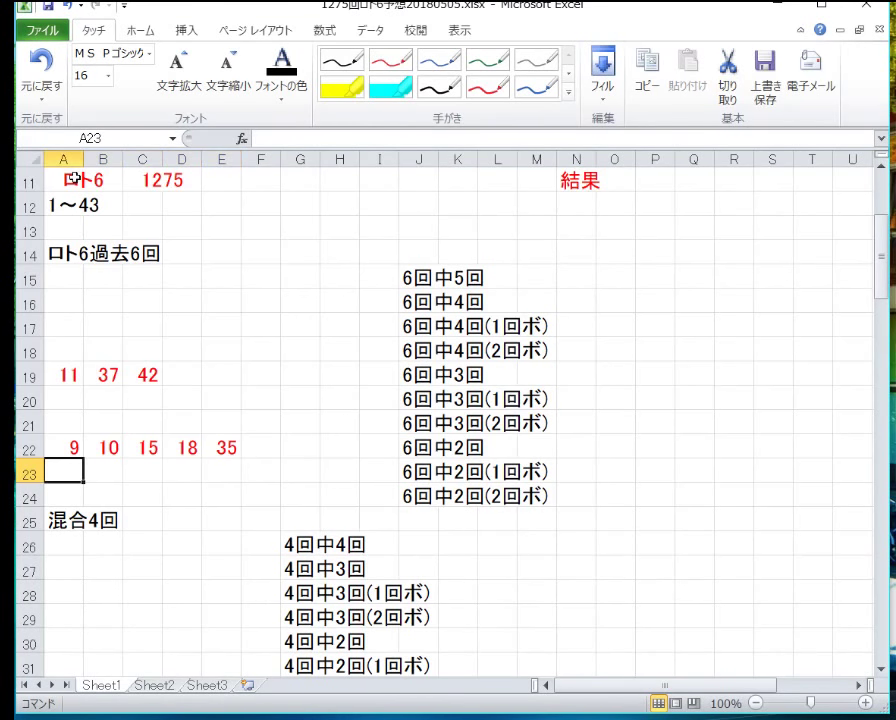
text(4)
key(Tab)
text(30)
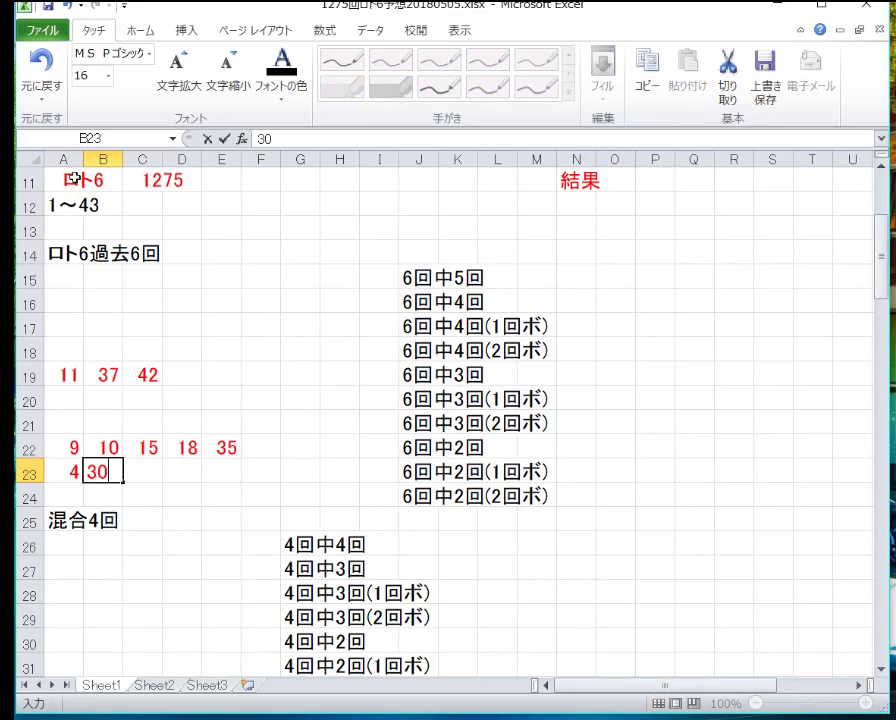
key(Tab)
text(34)
key(Tab)
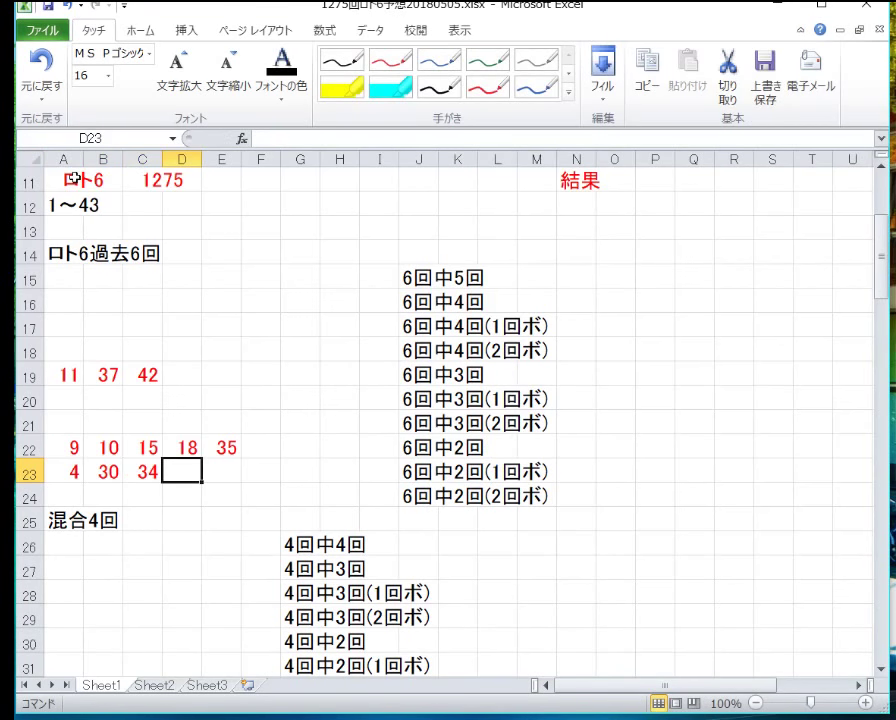
text(38)
key(Return)
- Examine the past draws in rows 1 to 9, selecting the bordered 前回の数字 block A6:O9
key(Up)
key(Up)
key(Up)
key(Up)
key(Up)
key(Up)
key(Up)
key(Up)
key(Up)
key(Up)
key(Up)
key(Up)
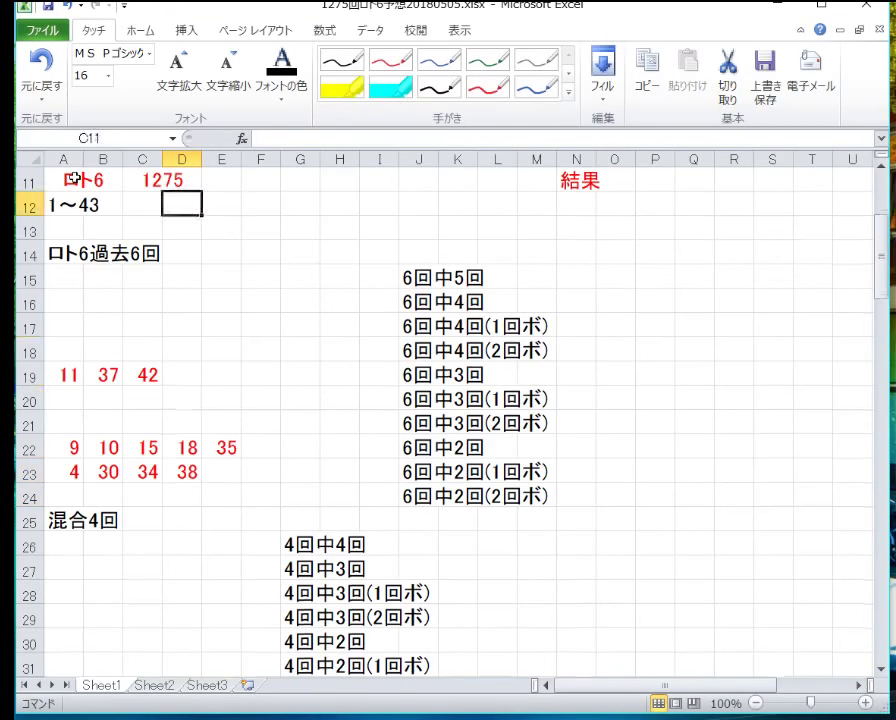
key(Up)
key(Up)
key(Up)
key(Up)
key(Up)
key(Up)
key(Up)
key(Up)
key(Up)
key(Up)
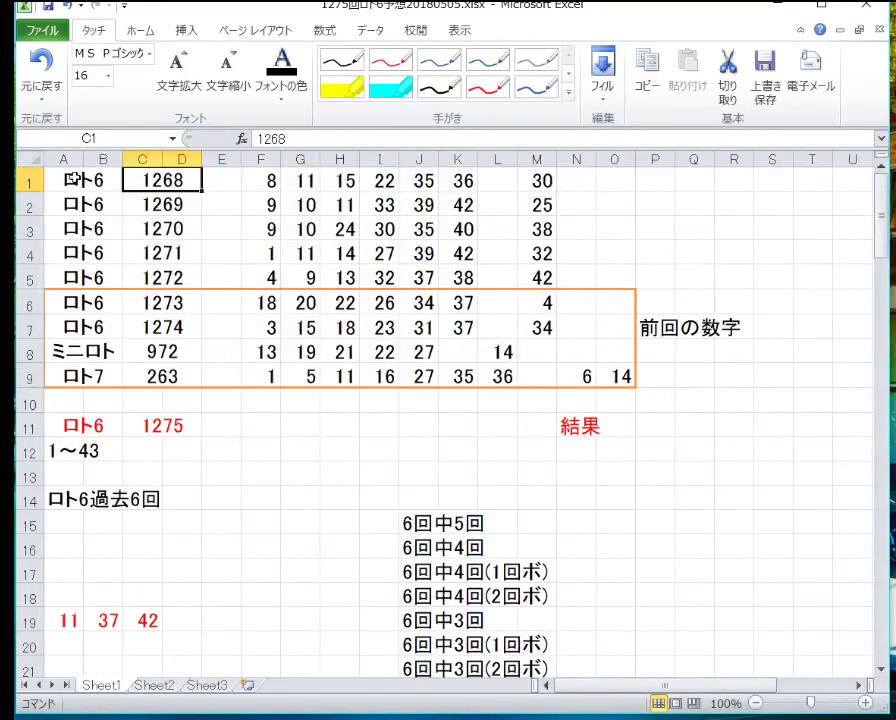
drag(618, 374, 110, 310)
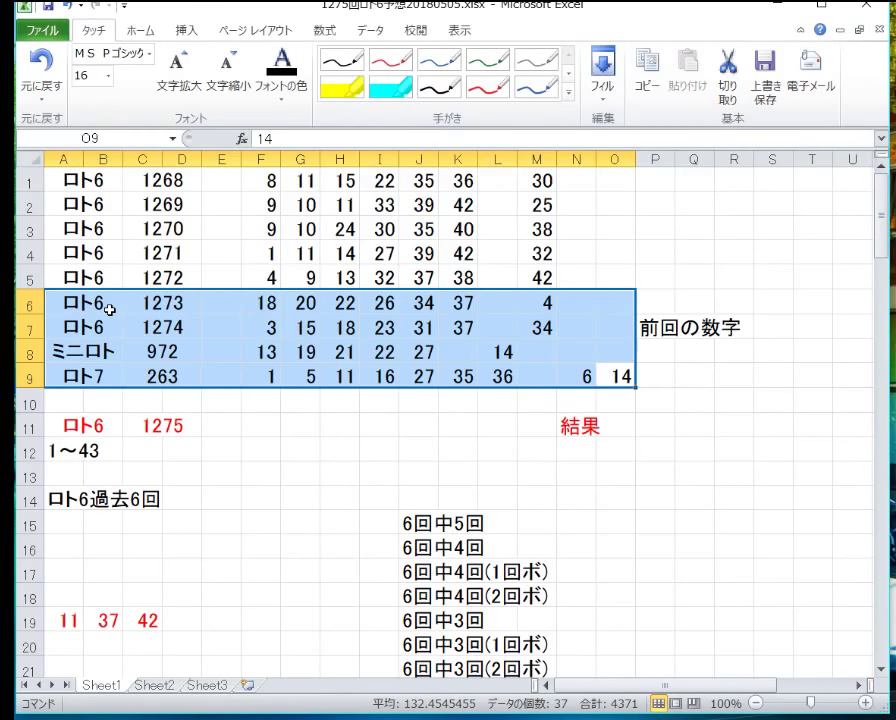
key(ctrl+c)
- Enter 22, 27 and 37 in A30:C30 on the 混合4回 row for 4回中2回
key(Up)
key(Down)
key(Down)
key(Down)
key(Down)
key(Down)
key(Down)
key(Down)
key(Down)
key(Down)
key(Down)
key(Down)
key(Down)
key(Down)
key(Down)
key(Down)
key(Down)
key(Down)
key(Down)
key(Down)
key(Down)
key(Down)
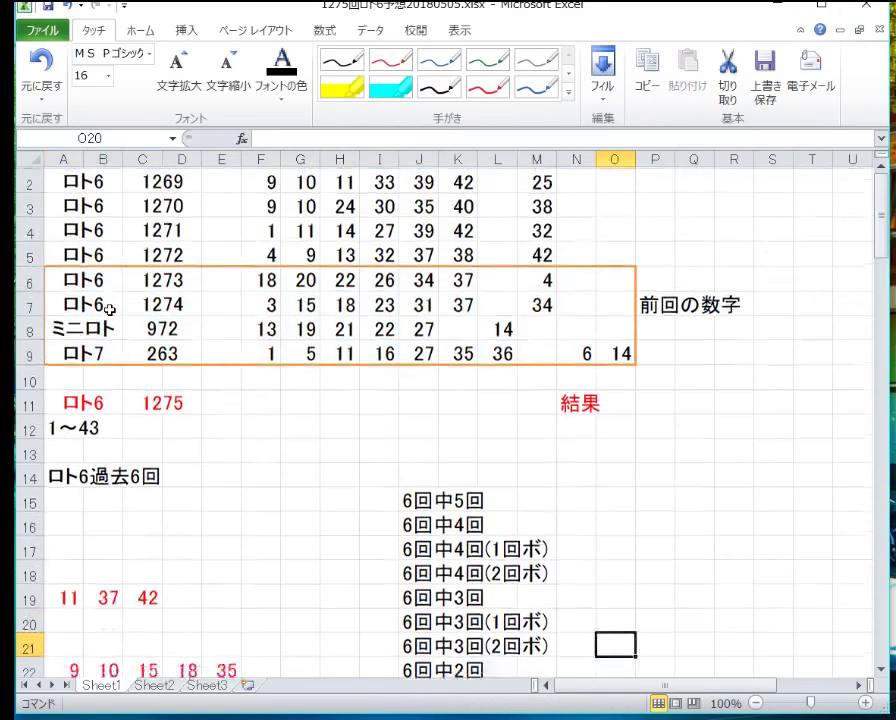
key(Left)
key(Left)
key(Left)
key(Left)
key(Left)
key(Left)
key(Left)
key(Left)
key(Left)
key(Left)
key(Left)
key(Left)
key(Left)
key(Left)
key(Up)
key(Up)
key(Up)
key(Up)
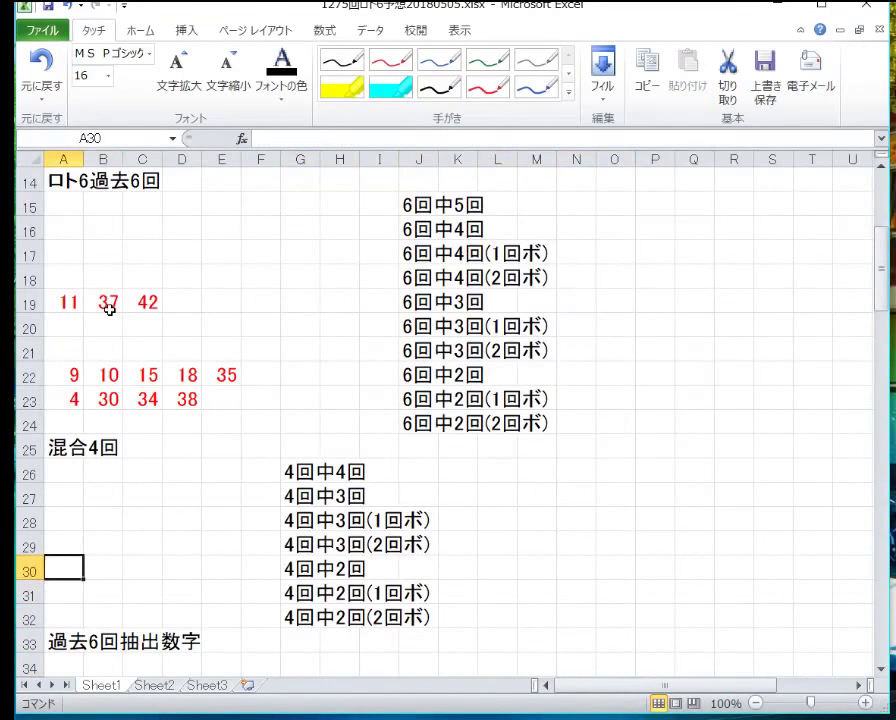
text(22)
key(Right)
text(2)
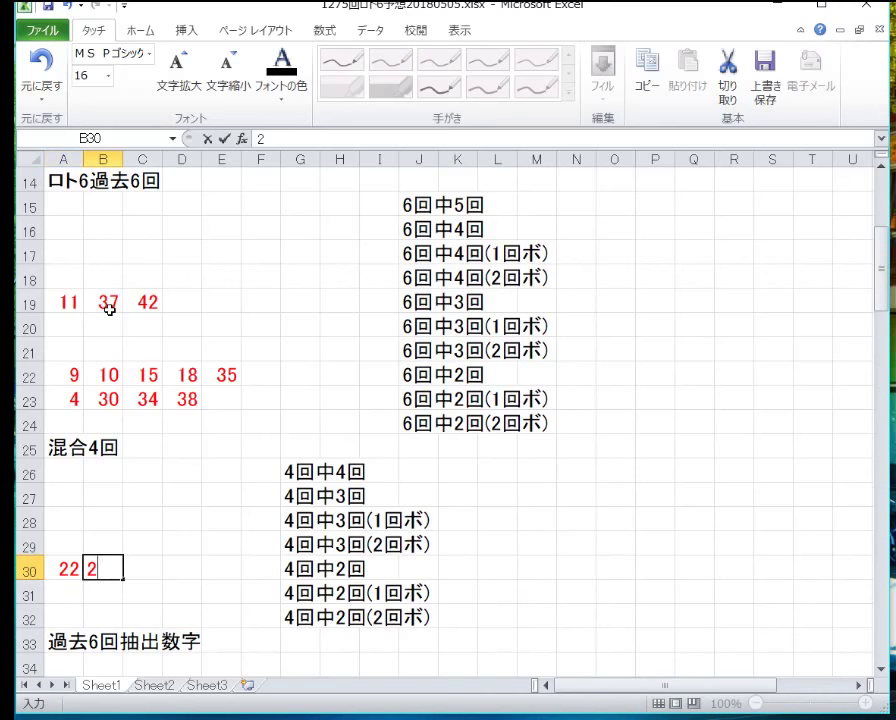
text(7)
key(Right)
text(3)
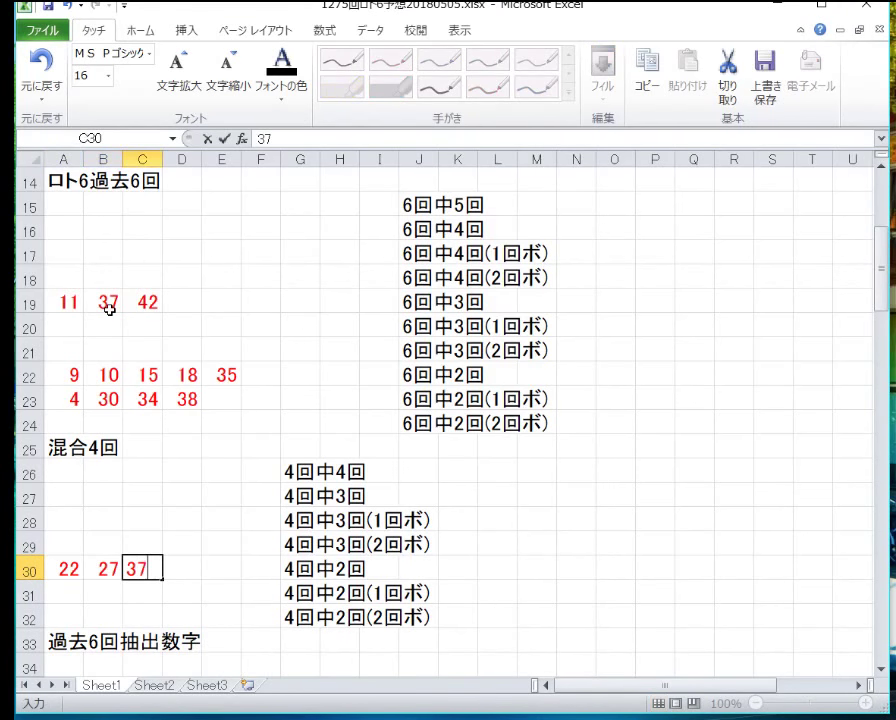
key(Down)
- Enter 1, 3, 4, 8 and 9 in A34:E34 under the 過去6回抽出数字 heading
key(Down)
key(Down)
key(Down)
key(Down)
key(Down)
key(Down)
key(Down)
key(Down)
key(Down)
key(Down)
key(Down)
key(Down)
key(Down)
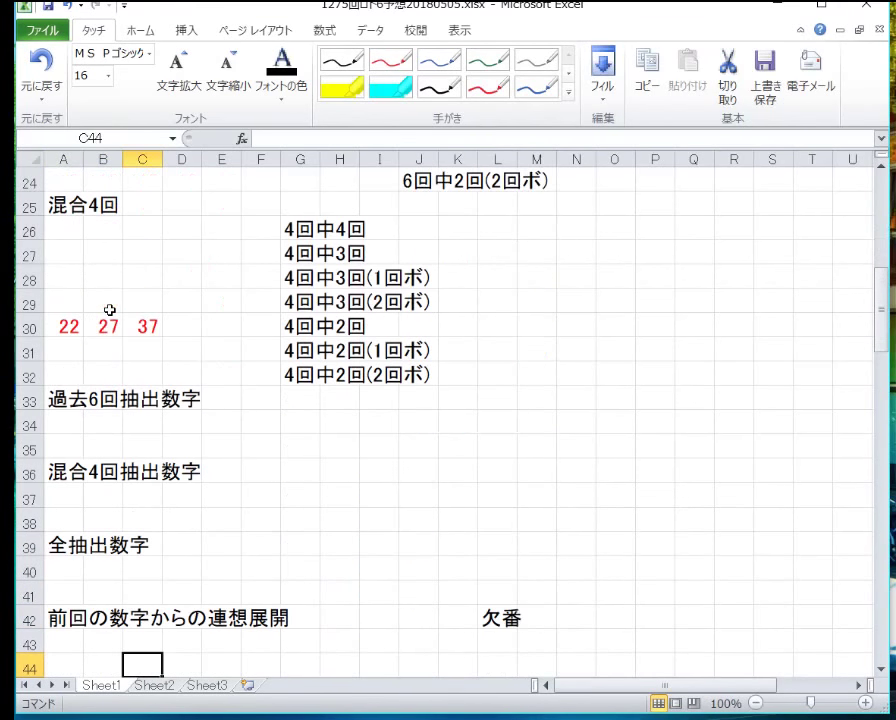
key(Up)
key(Up)
key(Up)
key(Up)
key(Up)
key(Up)
key(Up)
key(Up)
key(Up)
key(Up)
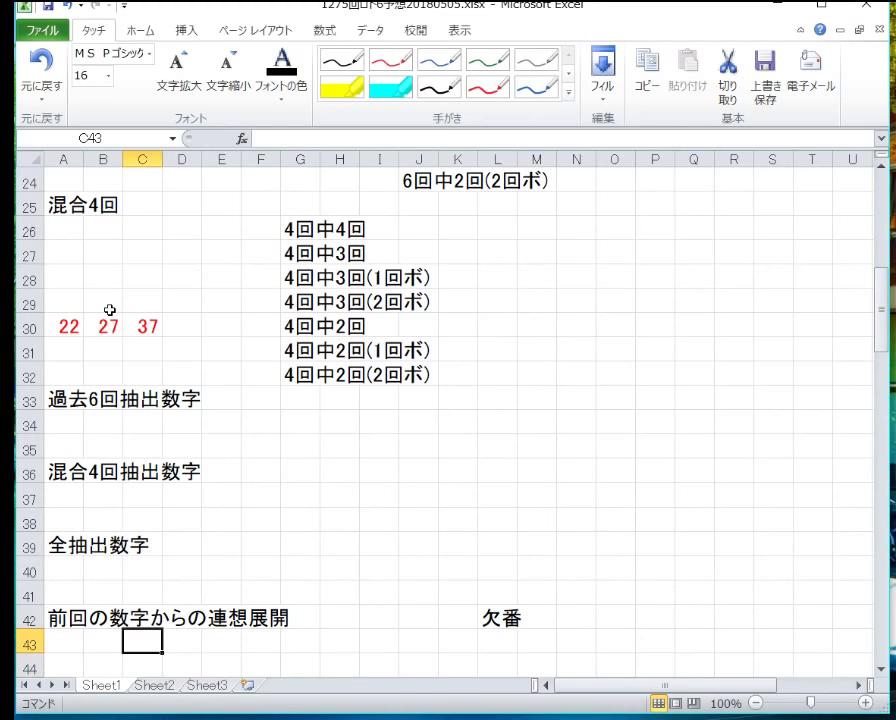
key(Left)
key(Left)
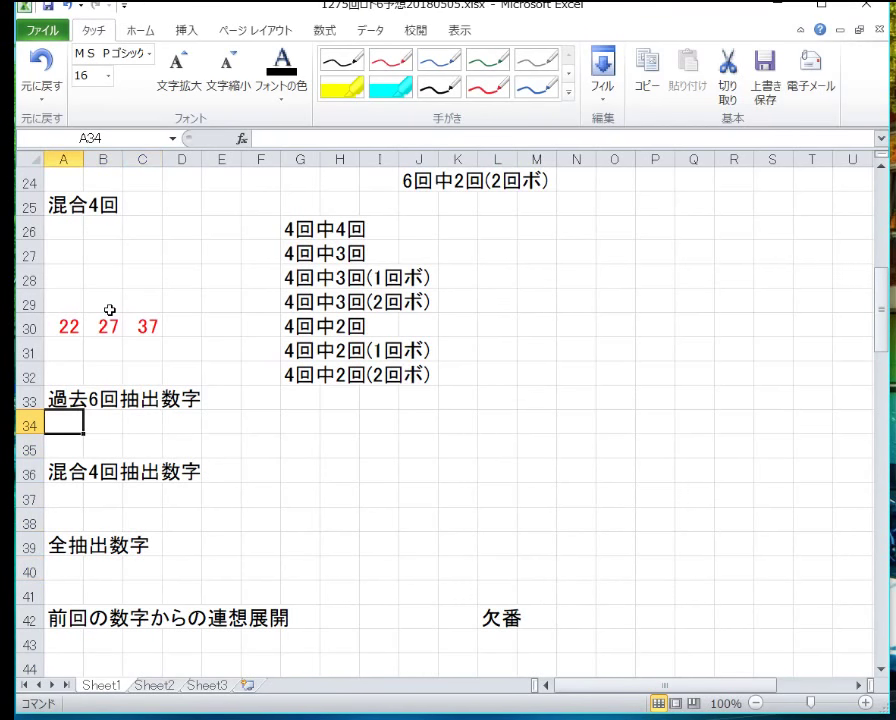
text(1)
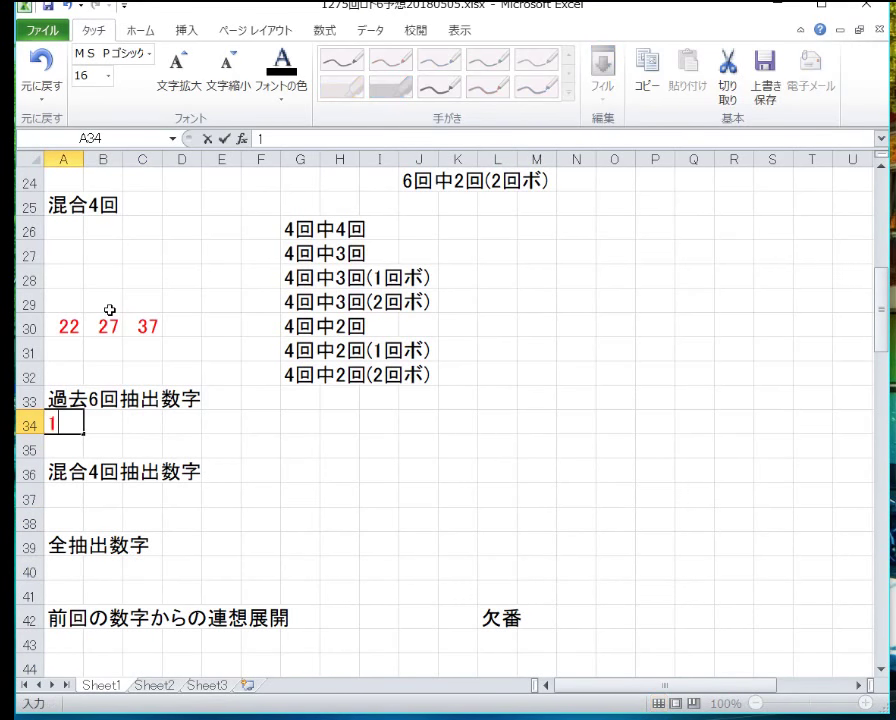
key(Right)
text(3)
key(Right)
text(4)
key(Right)
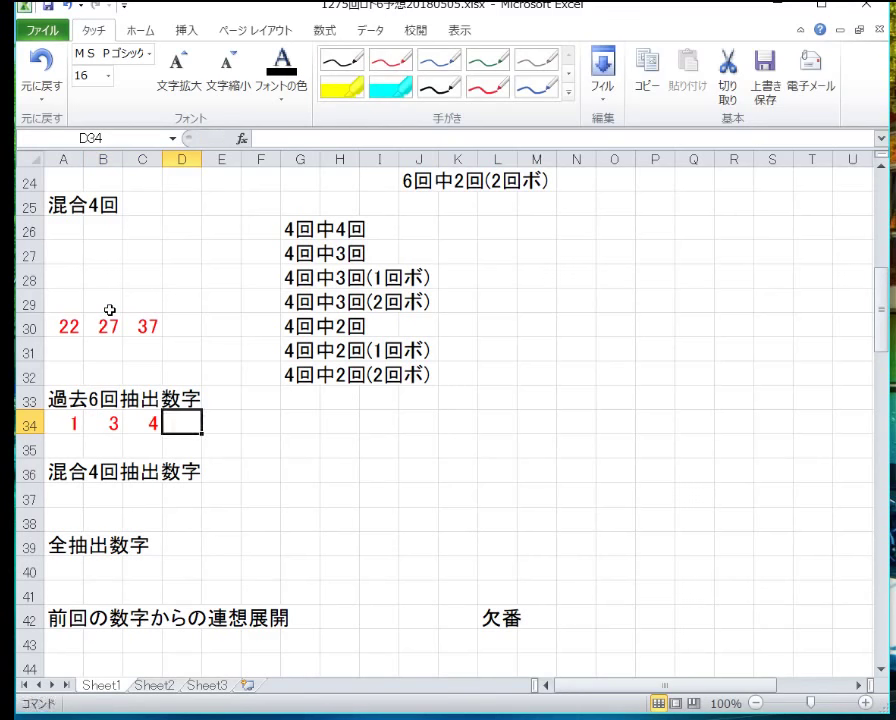
text(8)
key(Right)
text(9)
key(Right)
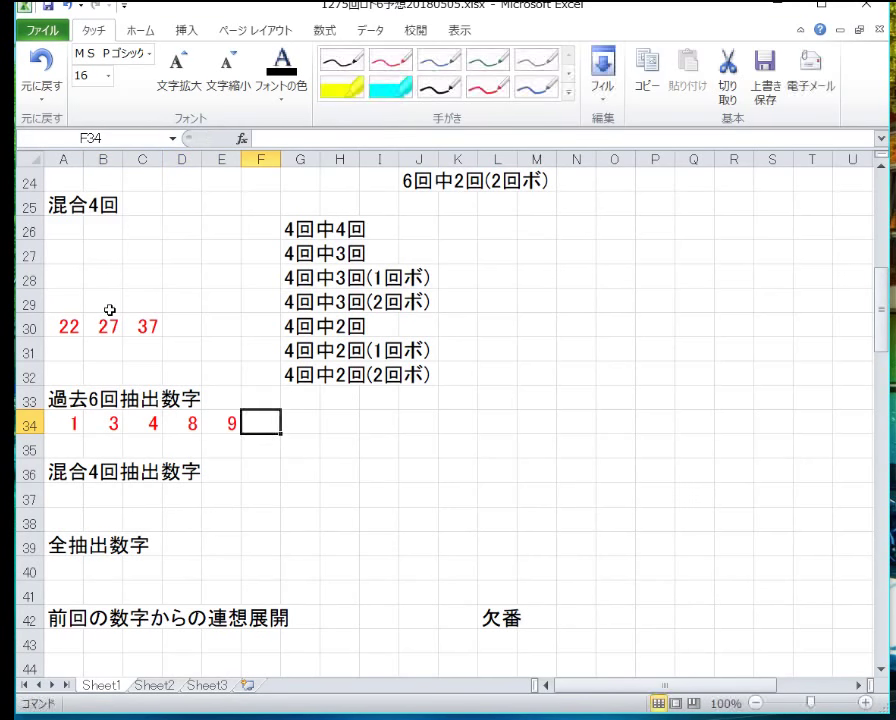
- Continue the 過去6回抽出数字 list with 10, 11, 13, 14, 15 and 18 in F34:K34
text(10)
key(Right)
text(11)
key(Right)
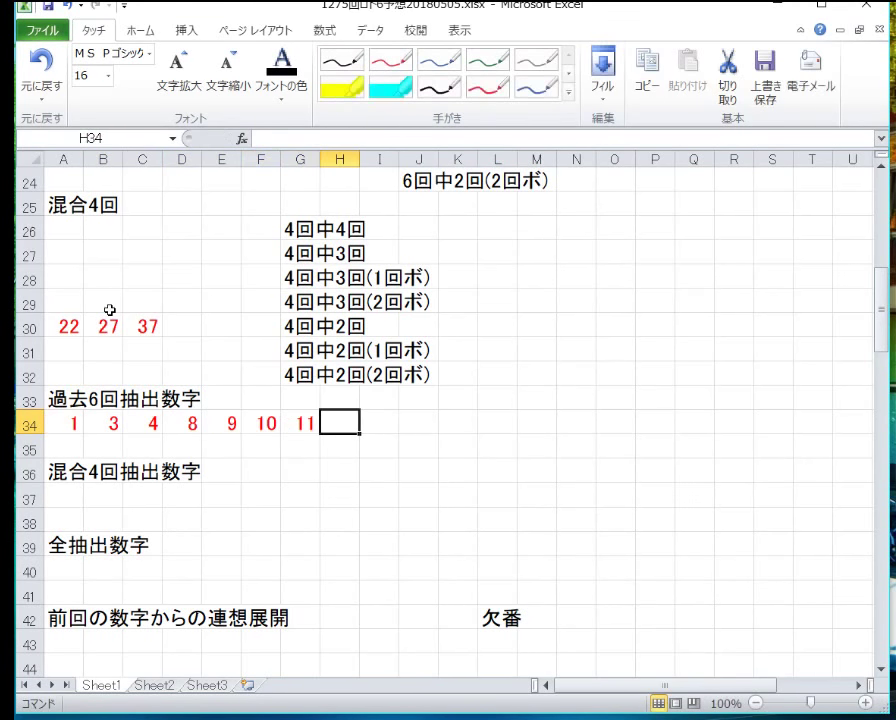
text(13)
key(Right)
text(14)
key(Right)
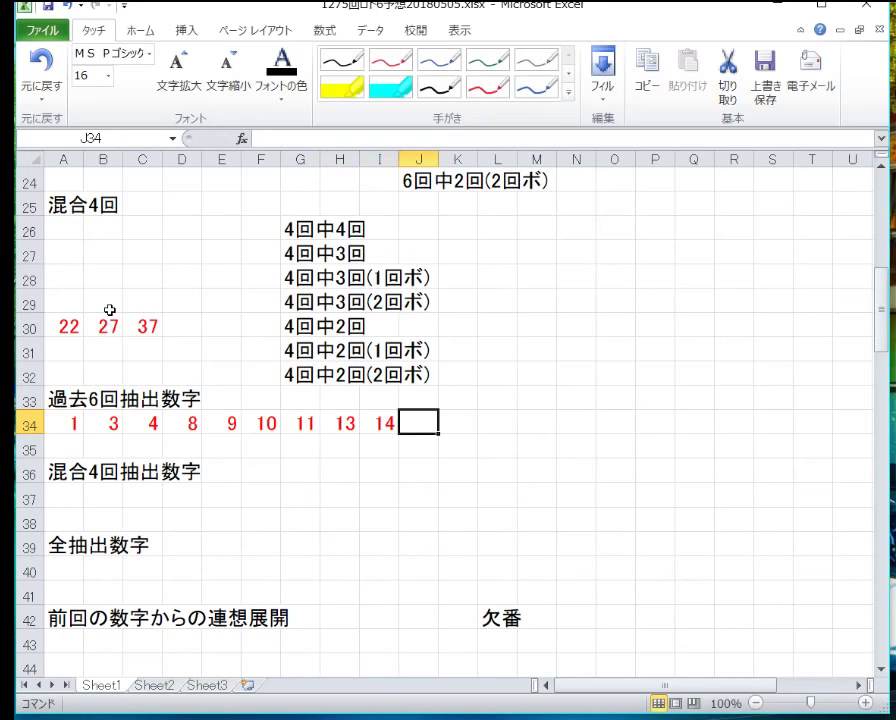
text(15)
key(Right)
text(18)
key(Return)
- Start the second row of 過去6回抽出数字 with 22, 23, 25, 26 and 27 in A35:E35
key(Left)
key(Left)
key(Left)
key(Left)
key(Left)
key(Left)
key(Left)
key(Left)
key(Left)
key(Left)
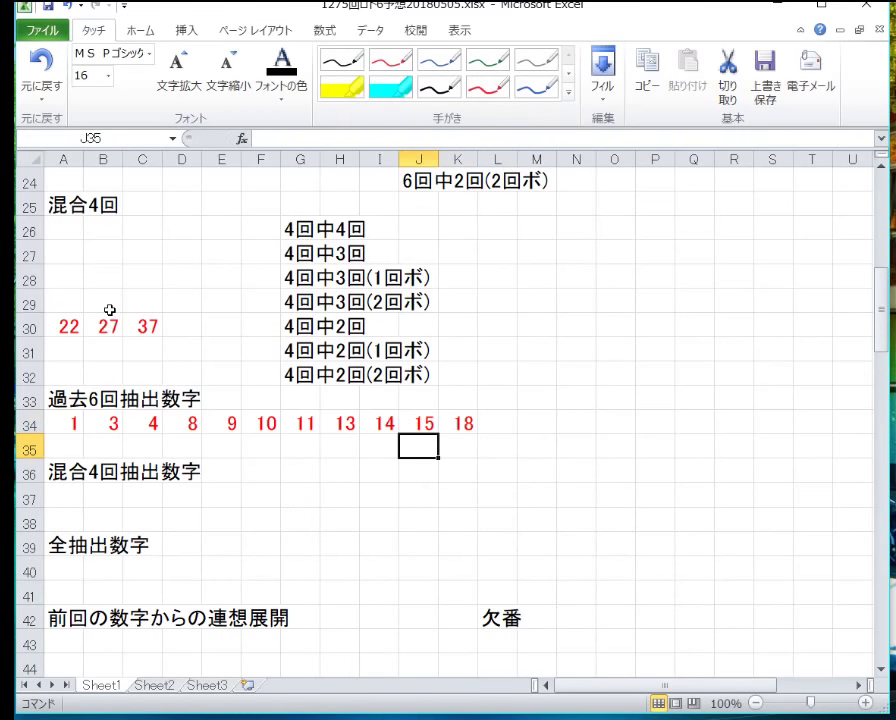
text(22)
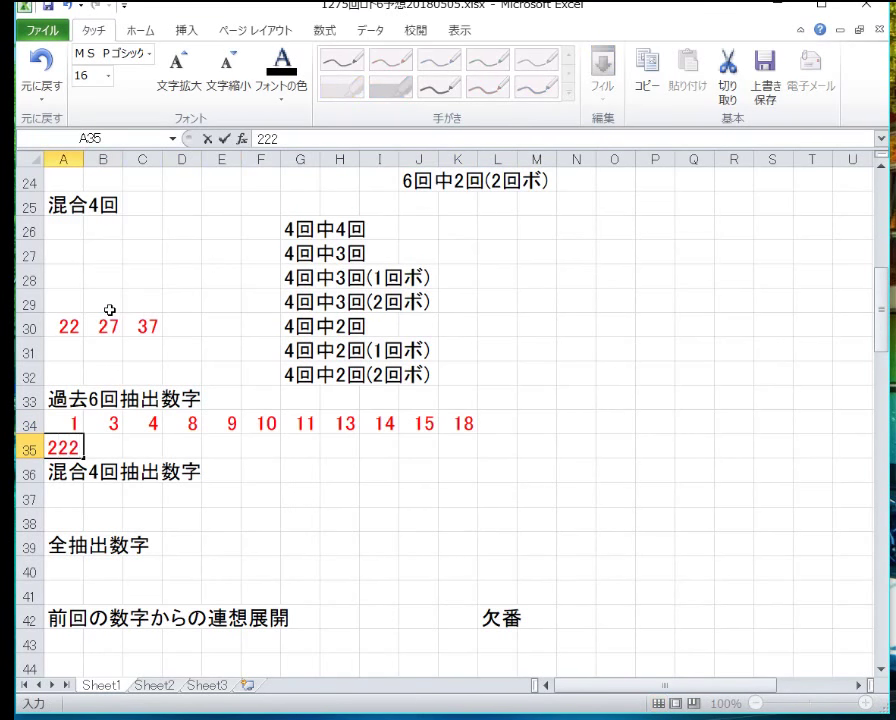
key(Right)
text(23)
key(Right)
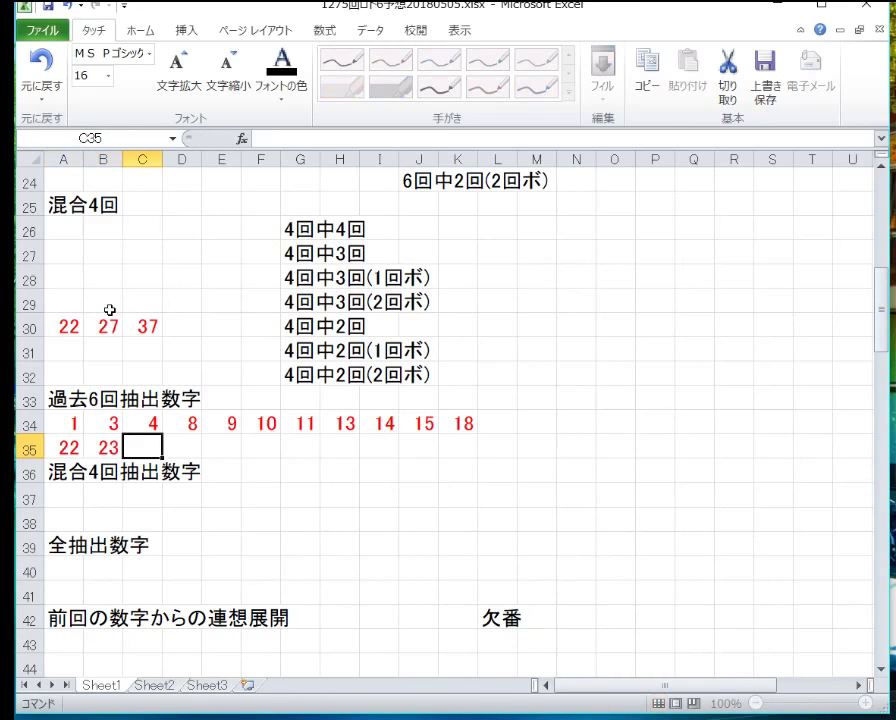
text(25)
key(Right)
text(26)
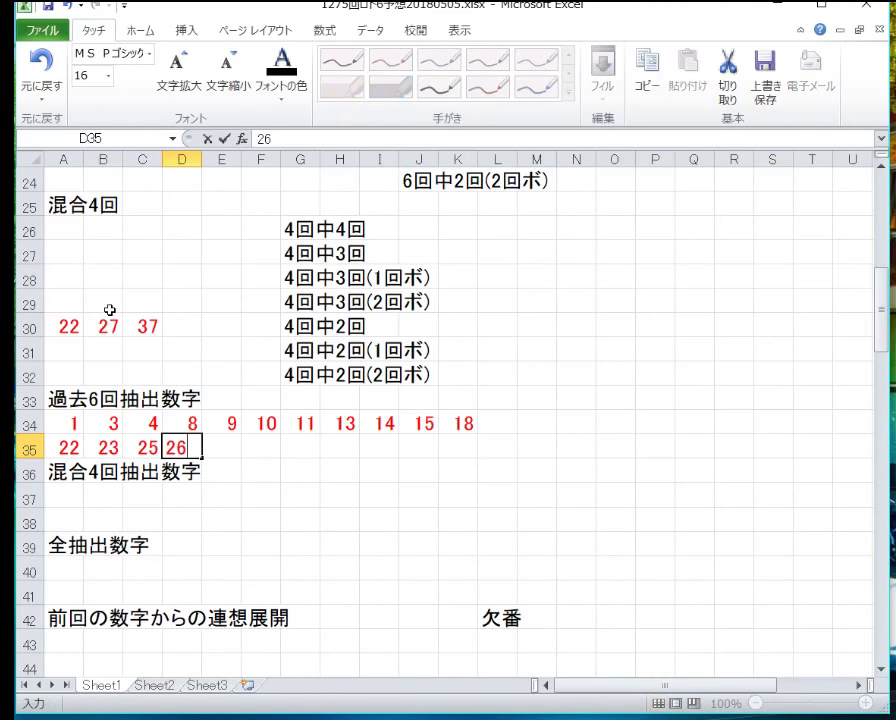
key(Right)
text(27)
key(Right)
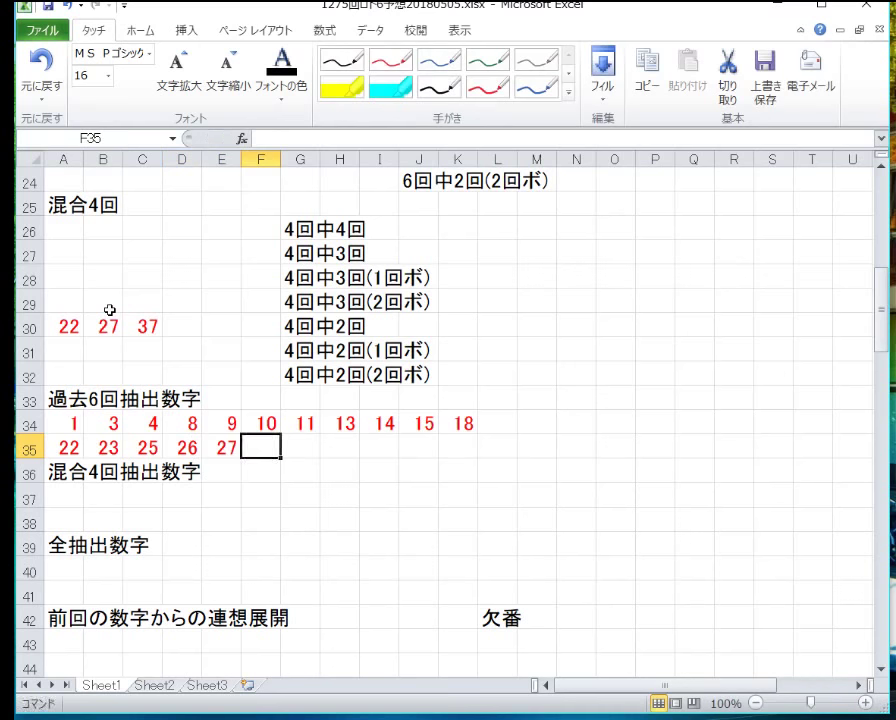
- Add 30, 31, 32, 33 and 34 in F35:J35 of the 過去6回抽出数字 list
text(30)
key(Right)
text(31)
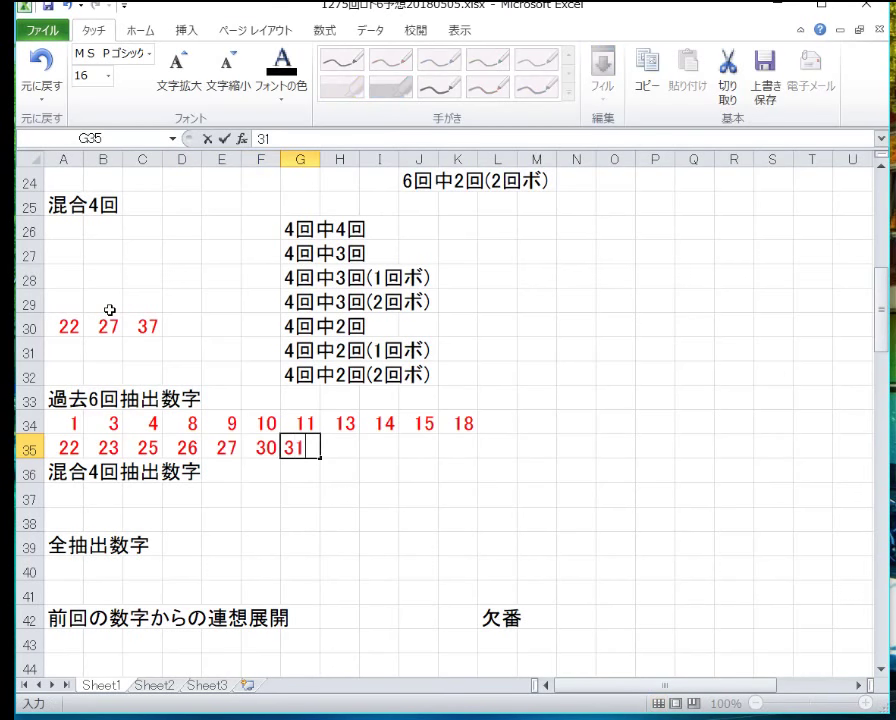
key(Right)
text(32)
key(Right)
text(33)
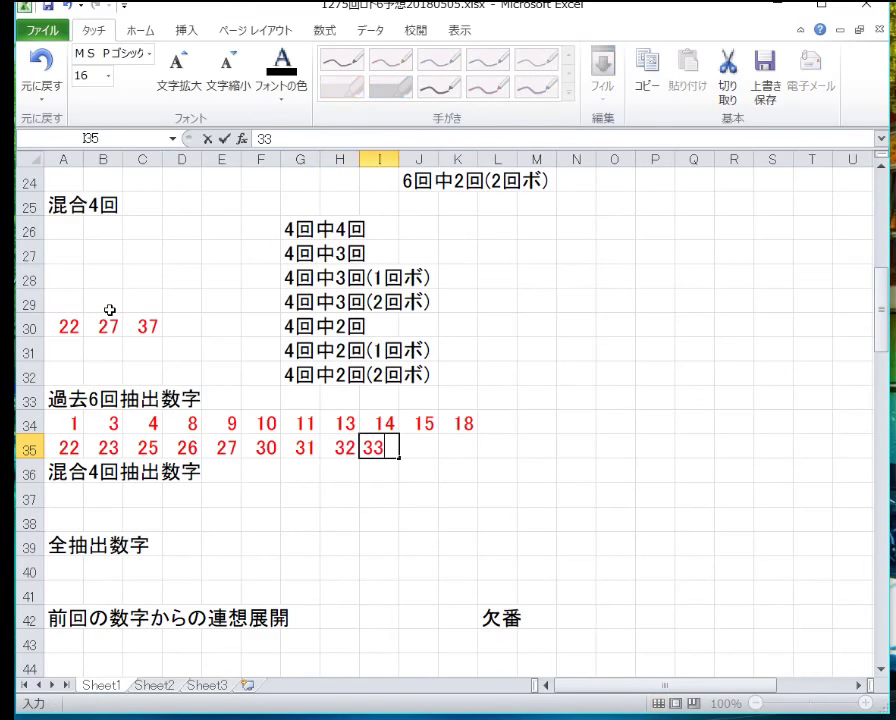
key(Right)
text(34)
key(Right)
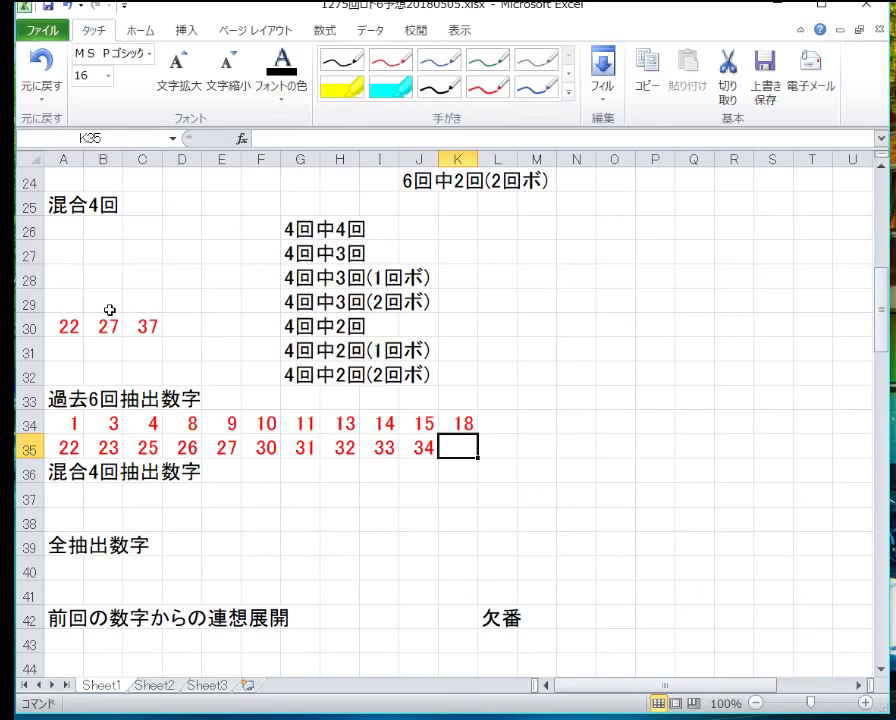
- Complete the 過去6回抽出数字 list with 35, 36, 37, 38, 40 and 42 in K35:P35
text(35)
key(Right)
text(36)
key(Right)
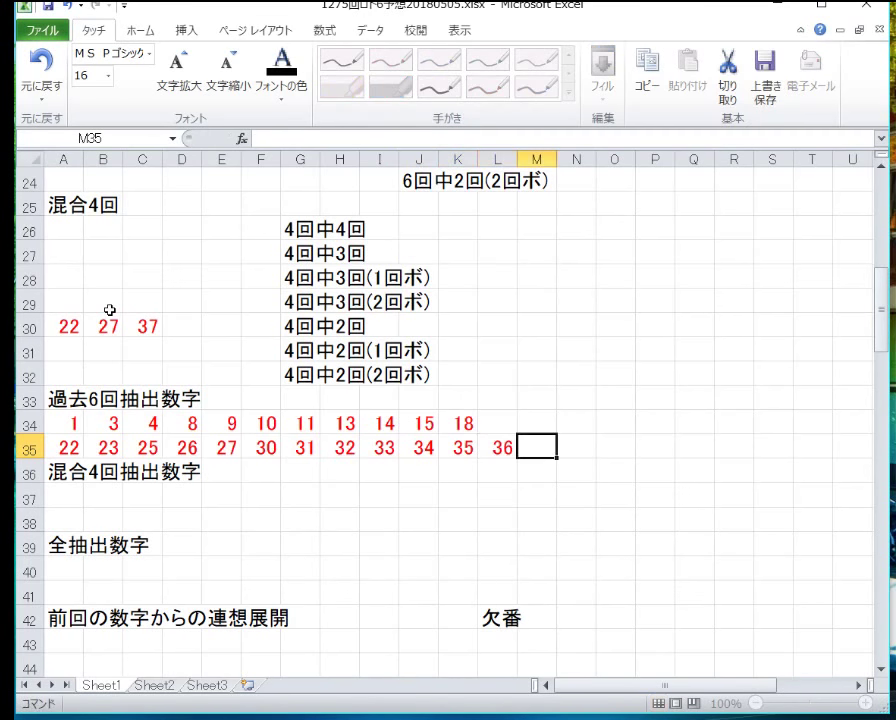
text(37)
key(Right)
text(38)
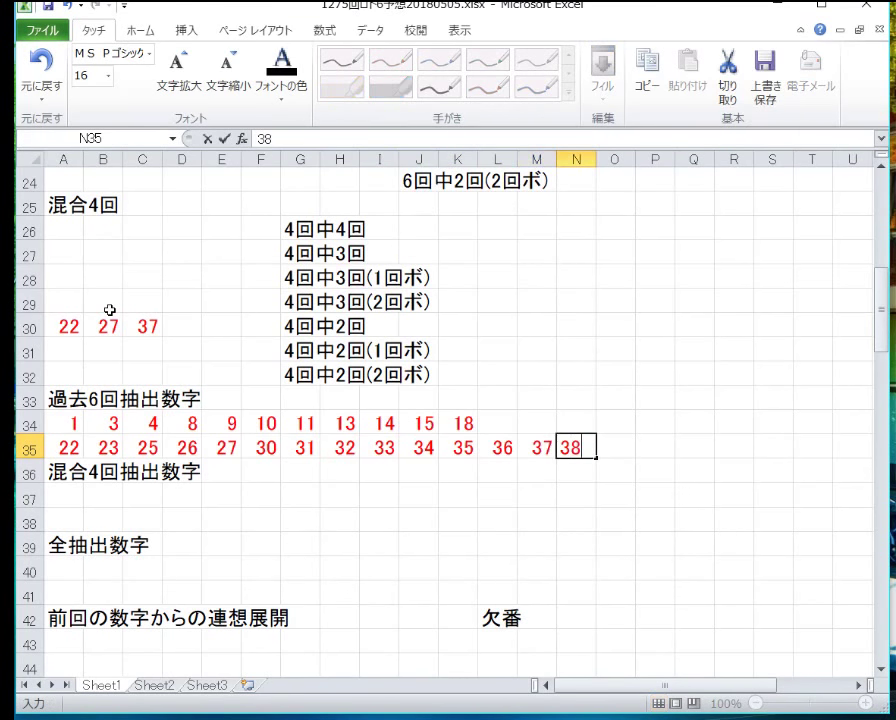
key(Right)
text(40)
key(Right)
text(42)
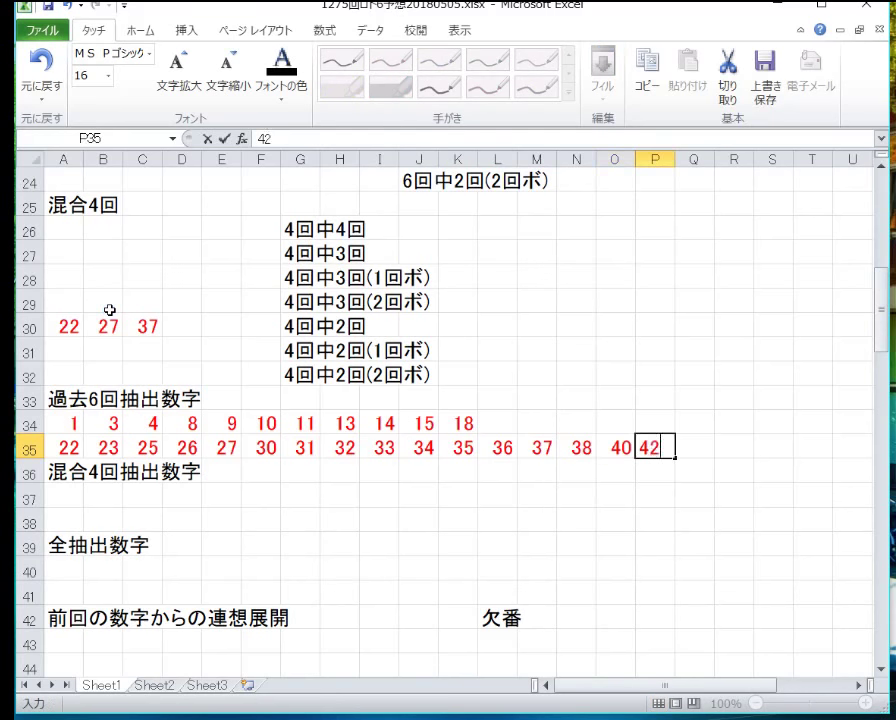
key(Return)
- Enter 1, 3, 4, 5 and 6 in A37:E37 under the 混合4回抽出数字 heading
key(Left)
key(Home)
key(Down)
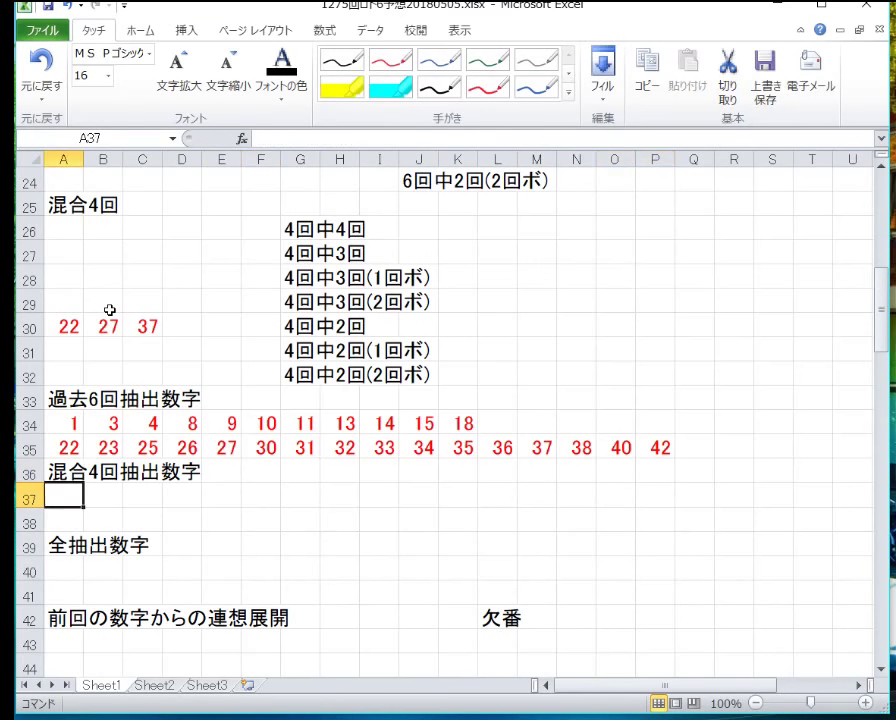
text(1)
key(Right)
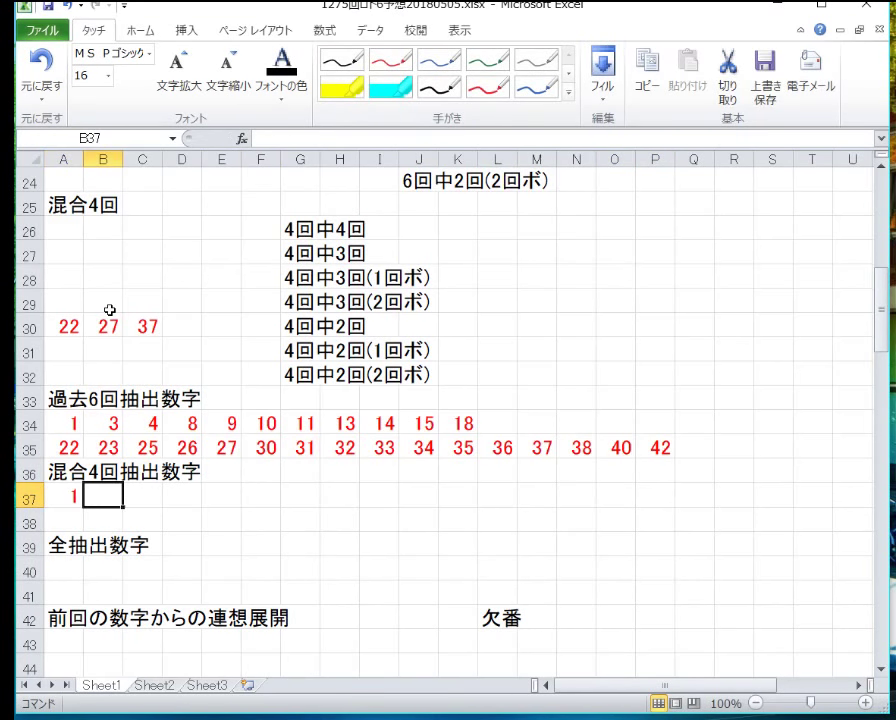
text(3)
key(Right)
text(4)
key(Right)
text(5)
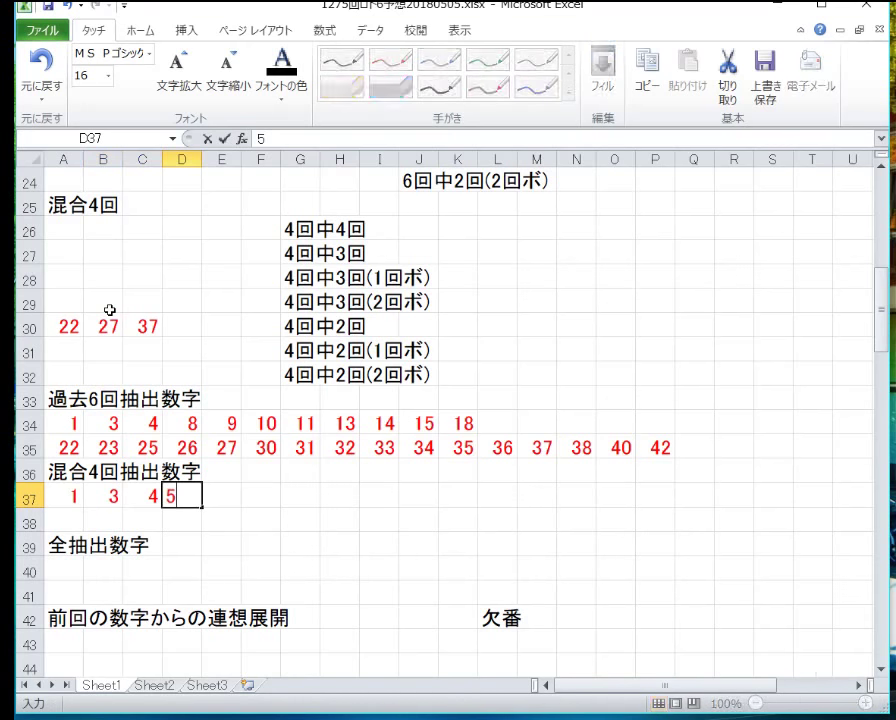
key(Right)
text(6)
key(Right)
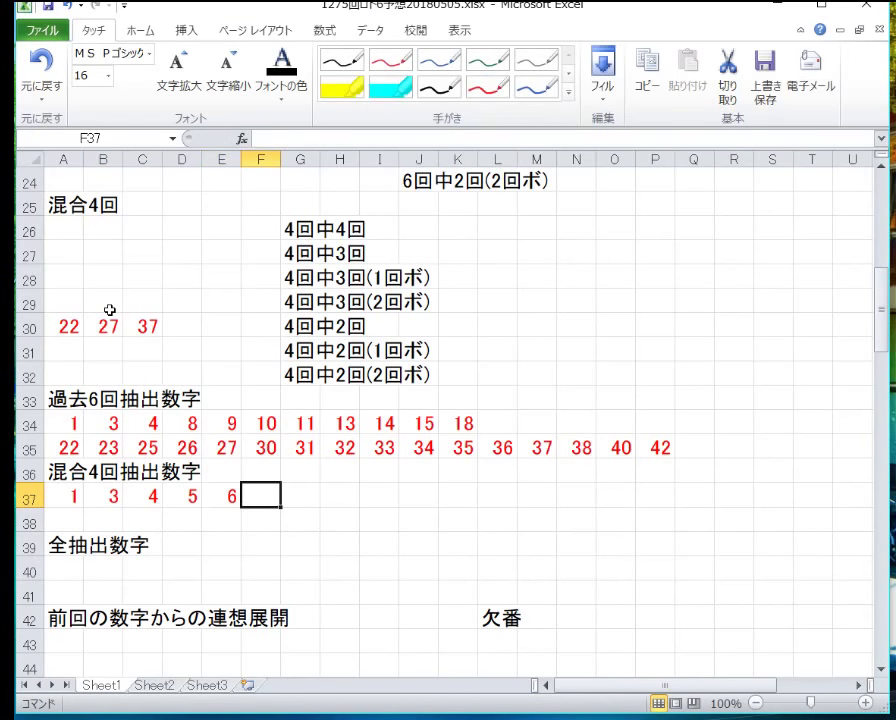
- Continue the 混合4回抽出数字 list with 11, 13, 14, 16, 18 and 19 in F37:K37
text(11)
key(Right)
text(13)
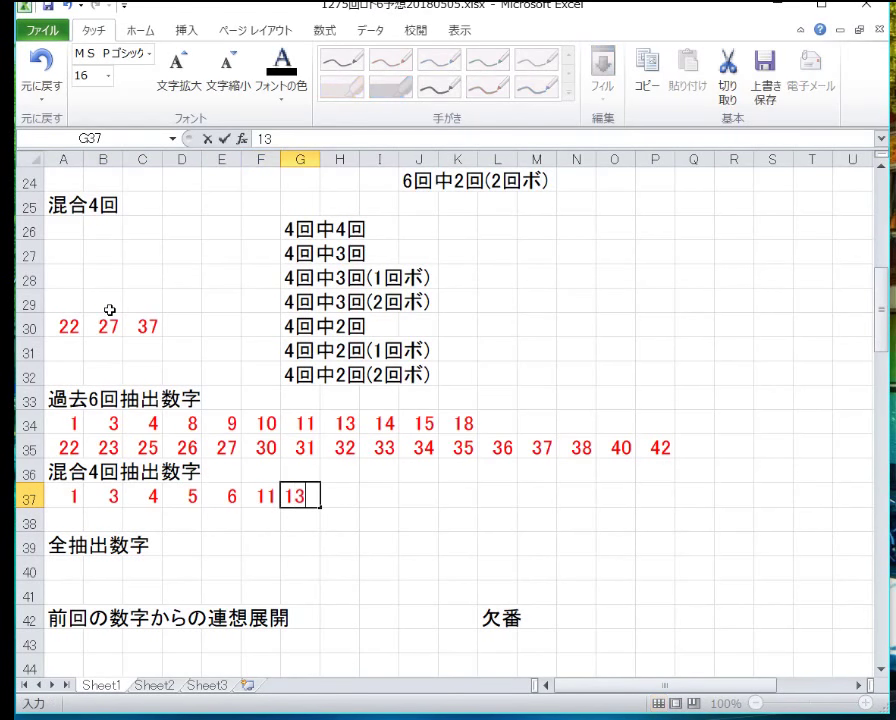
key(Right)
text(14)
key(Right)
text(16)
key(Right)
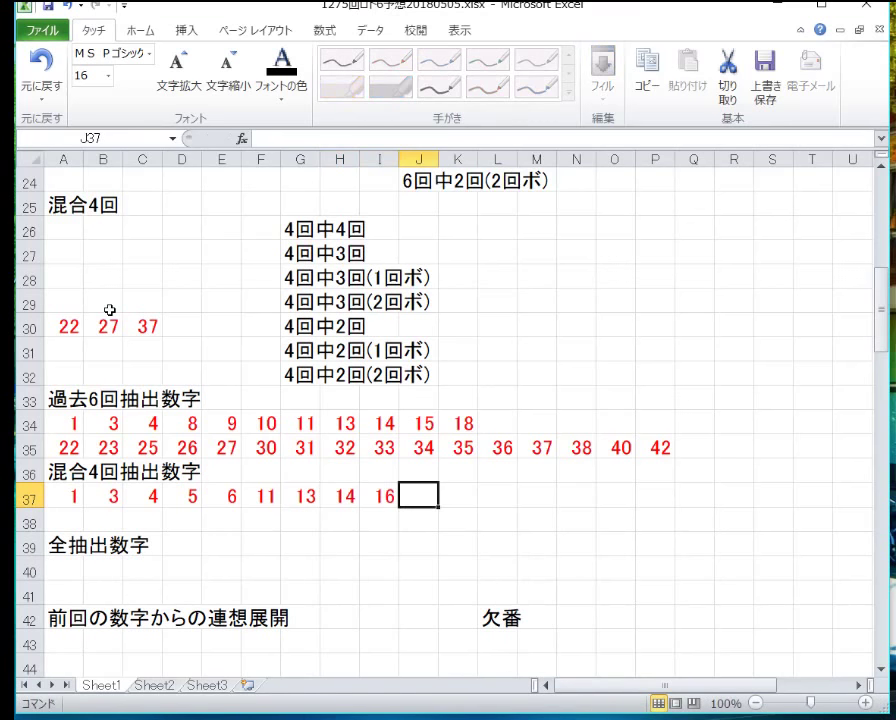
text(18)
key(Right)
text(19)
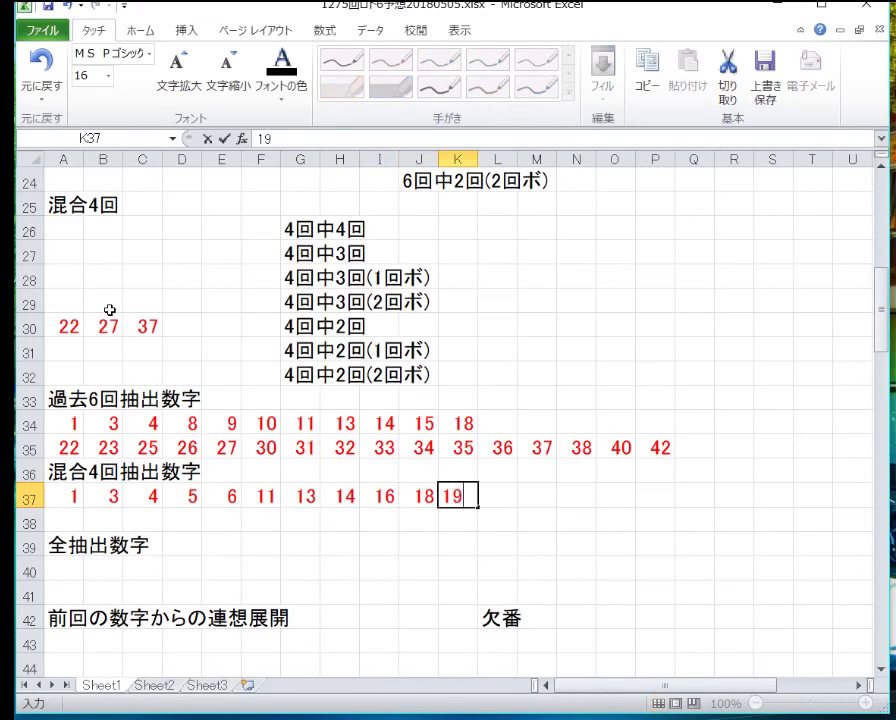
key(Right)
- Start the second row of 混合4回抽出数字 with 20, 21, 22, 23, 26 and 27 in A38:F38
key(Left)
key(Down)
key(Home)
text(2)
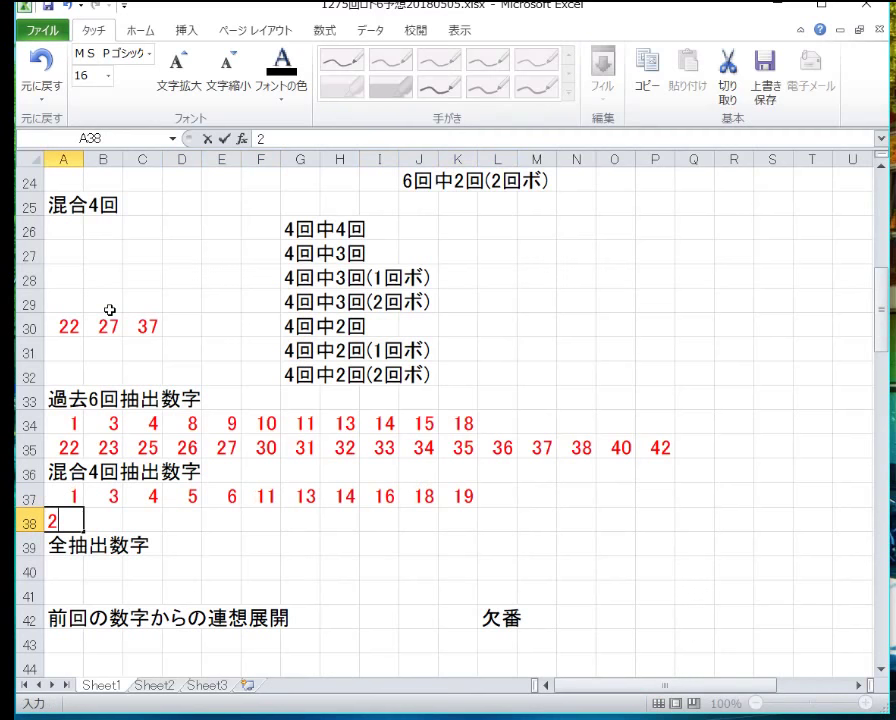
text(0)
key(Right)
text(21)
key(Right)
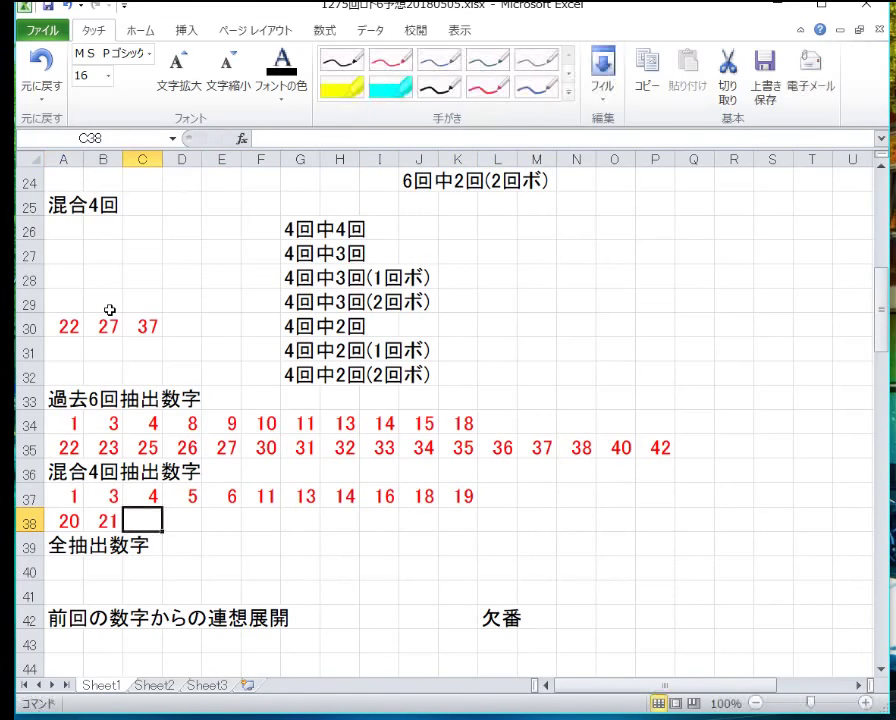
text(22)
key(Right)
text(23)
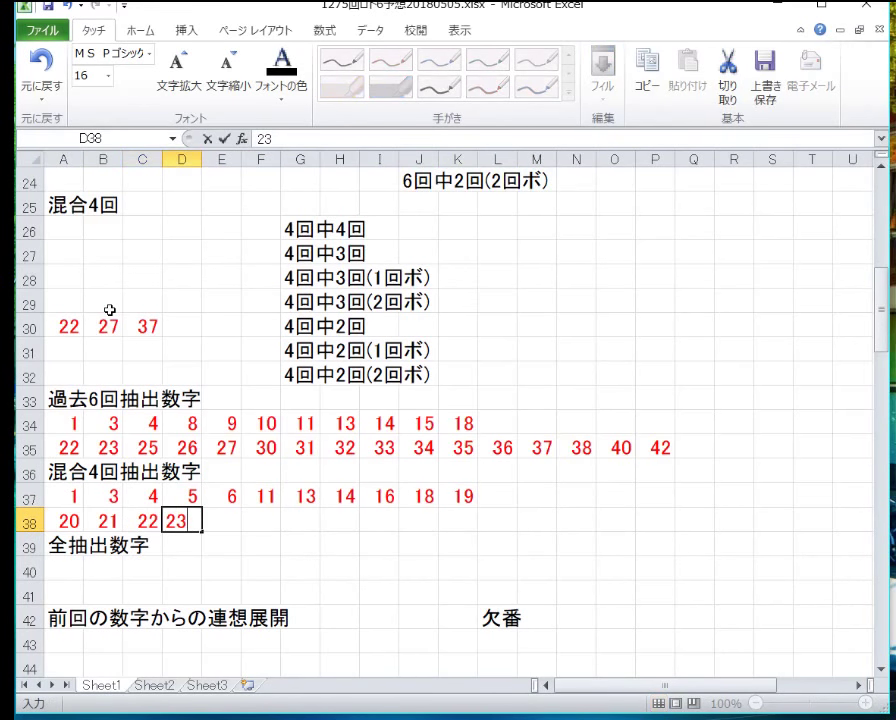
key(Right)
text(23)
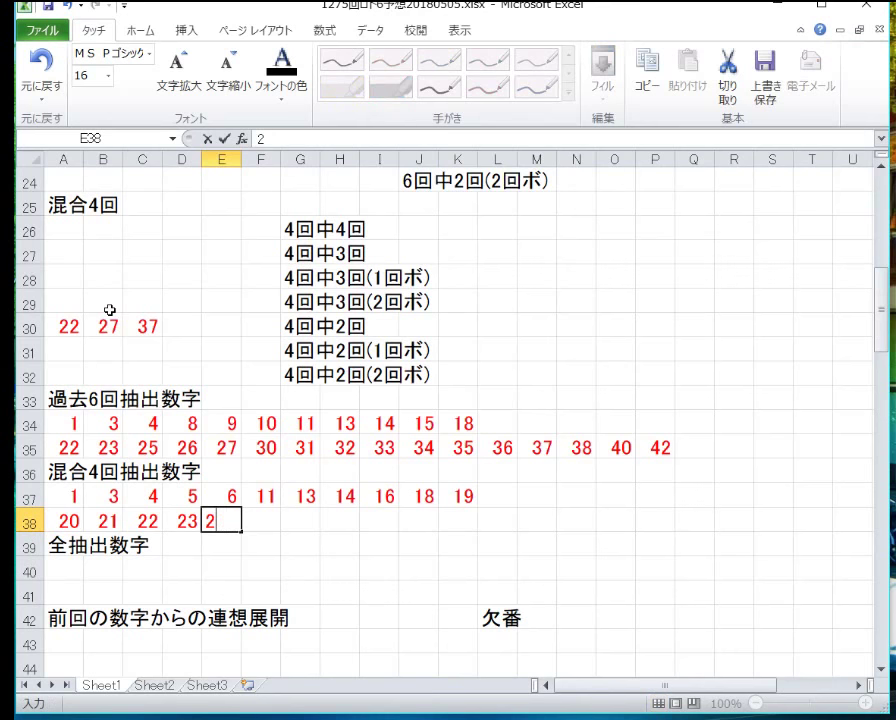
key(Right)
text(27)
key(Right)
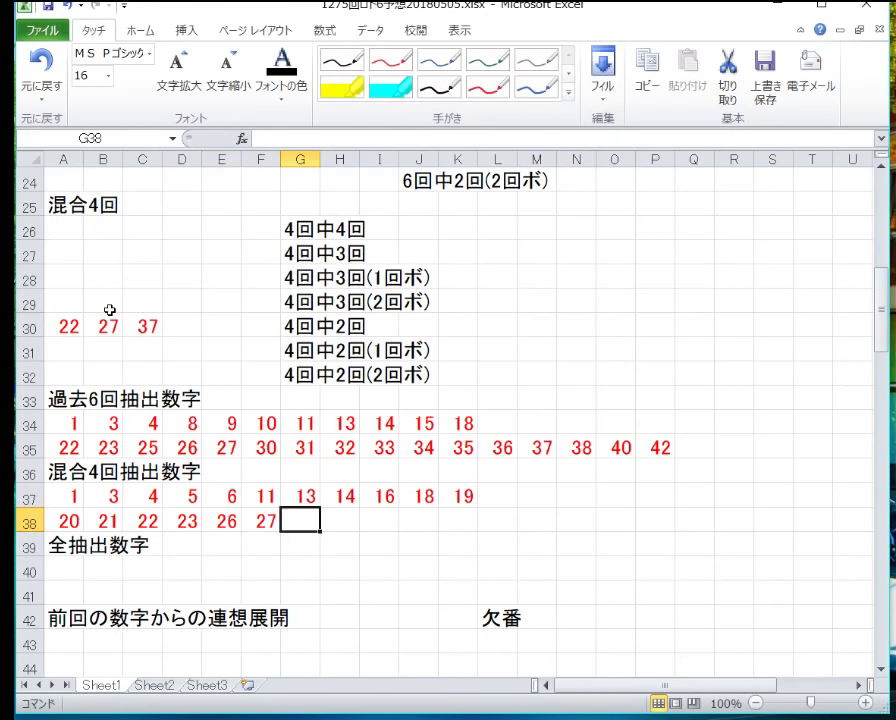
- Complete the 混合4回抽出数字 list with 31, 34, 35, 36 and 37 in G38:K38
text(31)
key(Right)
text(34)
key(Right)
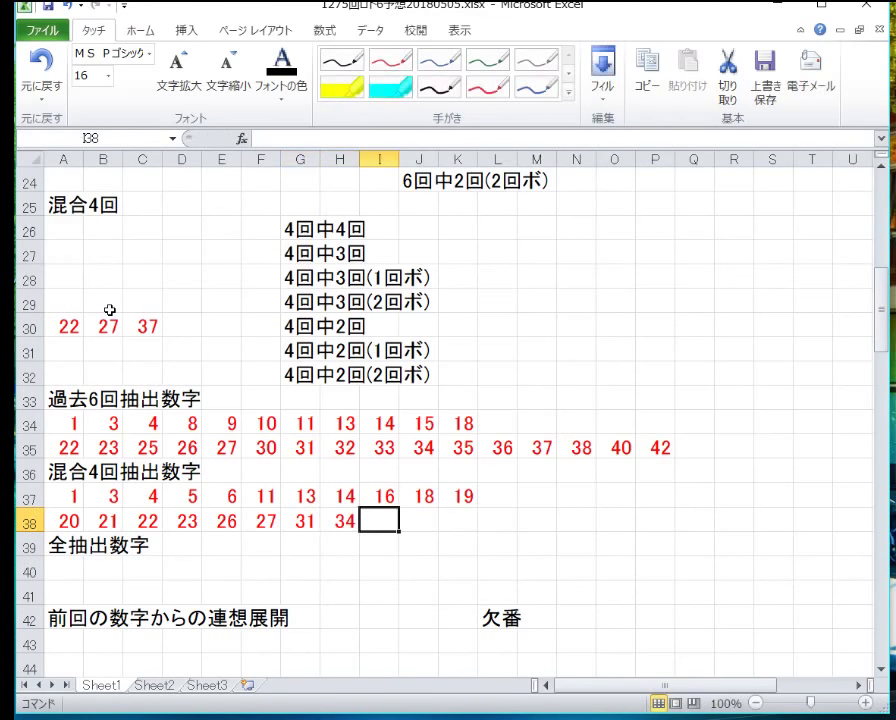
text(35)
key(Right)
text(36)
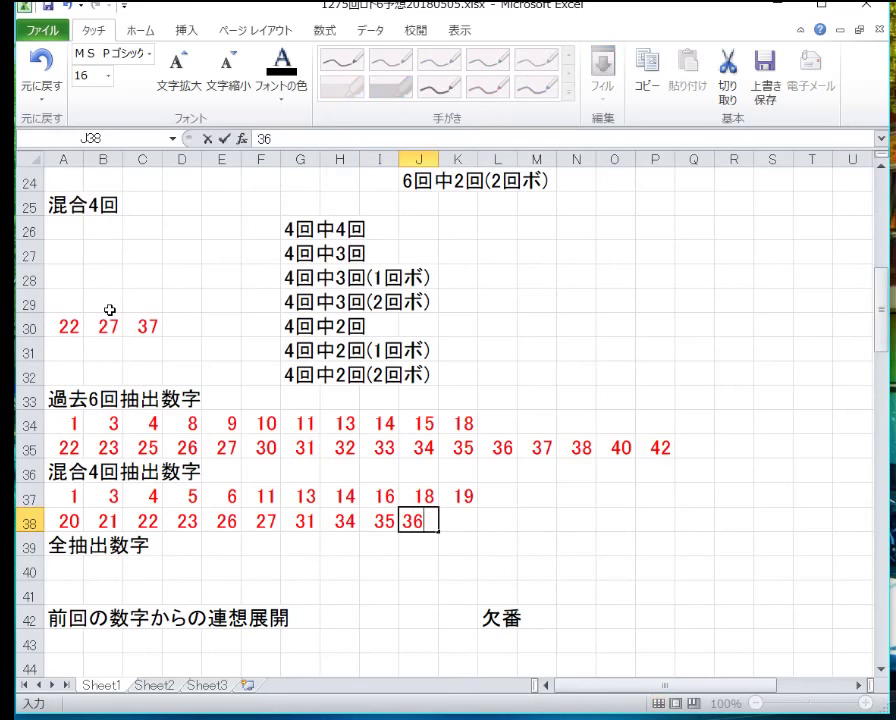
key(Right)
text(37)
key(Return)
- Start the 全抽出数字 list with 1, 3, 4, 5 and 6 in A40:E40
key(Left)
key(Left)
key(Left)
key(Left)
key(Left)
key(Left)
key(Left)
key(Left)
key(Left)
key(Left)
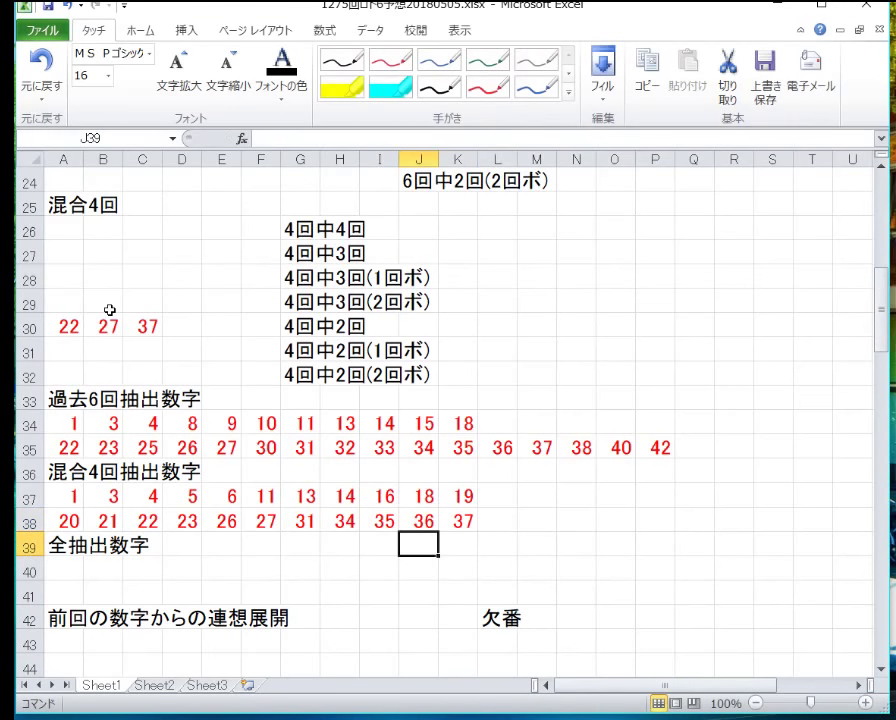
key(Down)
text(1)
key(Right)
text(3)
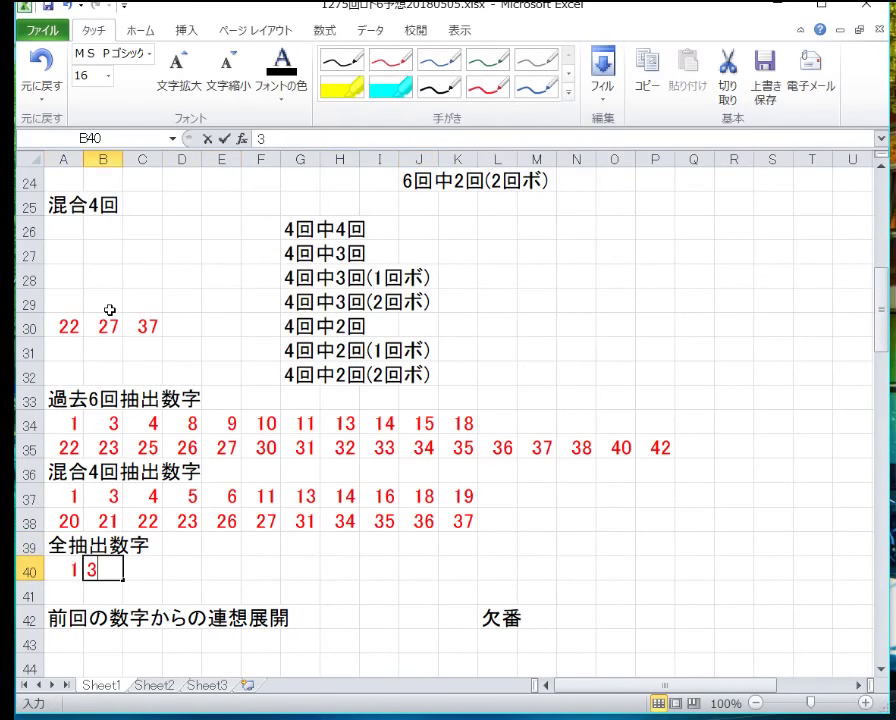
key(Right)
text(4)
key(Right)
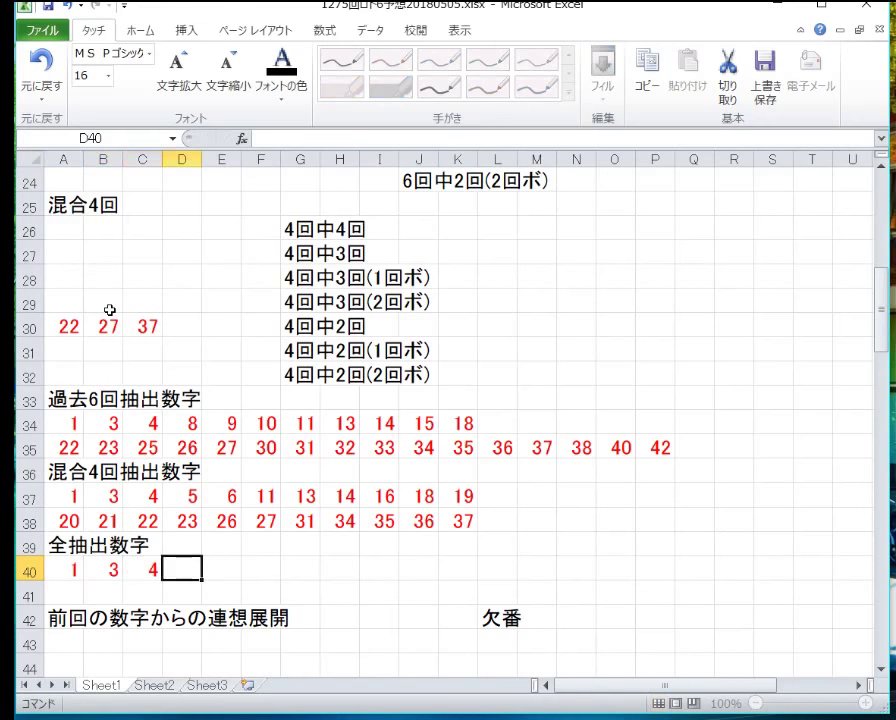
text(5)
key(Right)
text(6)
key(Right)
- Continue the 全抽出数字 list with 8, 9, 10, 11 and 13 in F40:J40
text(8)
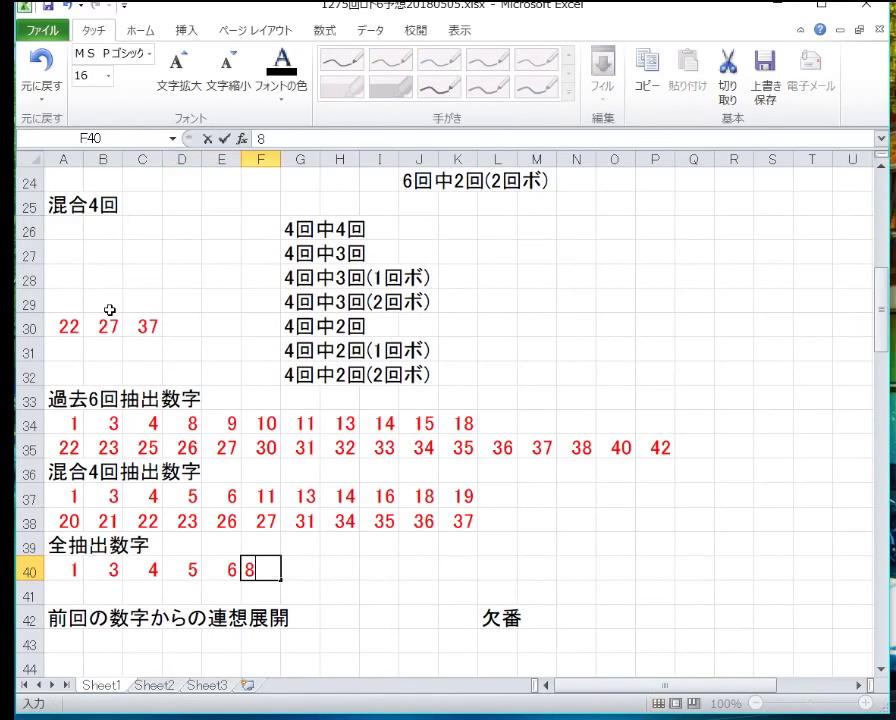
key(Right)
text(9)
key(Right)
text(1)
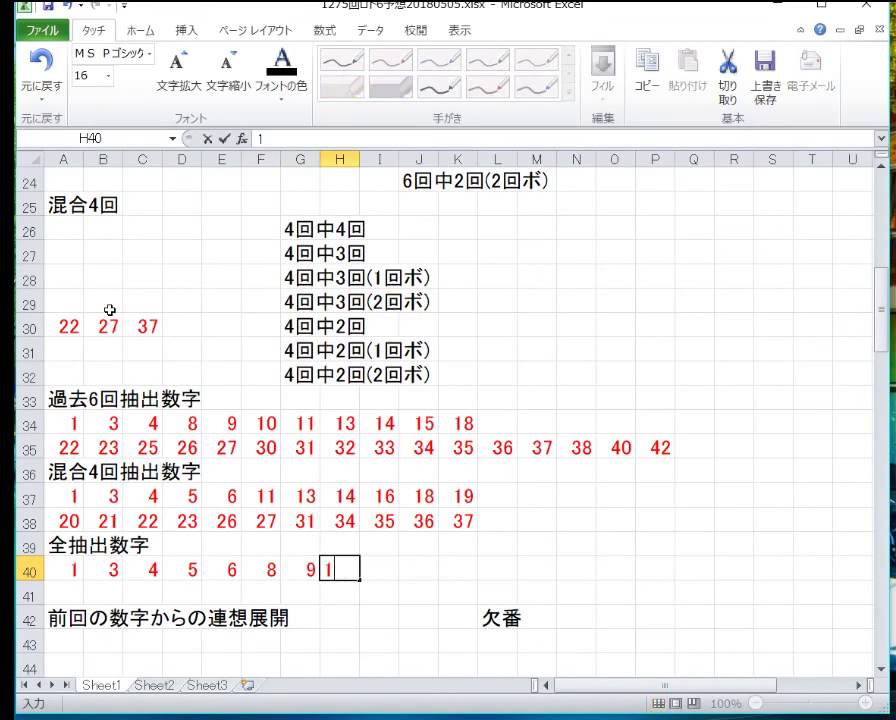
text(0)
key(Right)
text(11)
key(Right)
text(13)
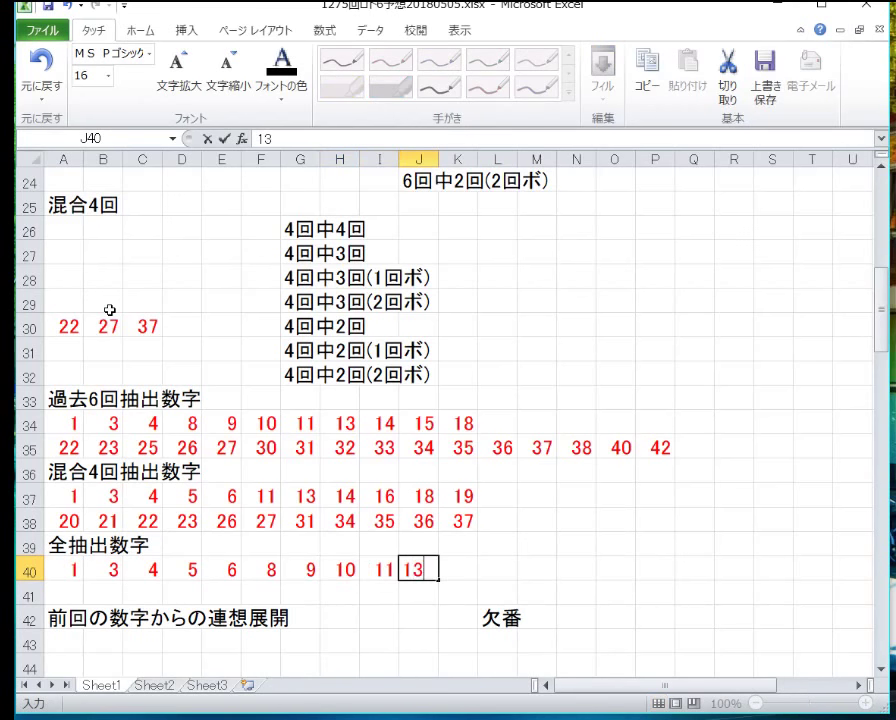
- Finish the first row of 全抽出数字 with 14, 15, 16, 18 and 19 in K40:O40
key(Right)
text(14)
key(Right)
text(15)
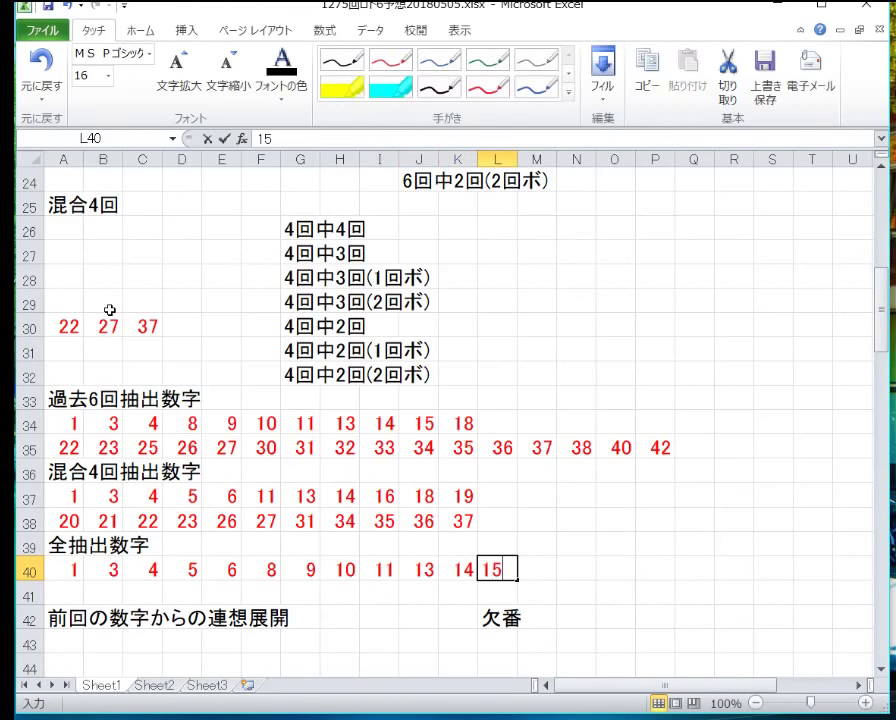
key(Right)
text(16)
key(Right)
text(18)
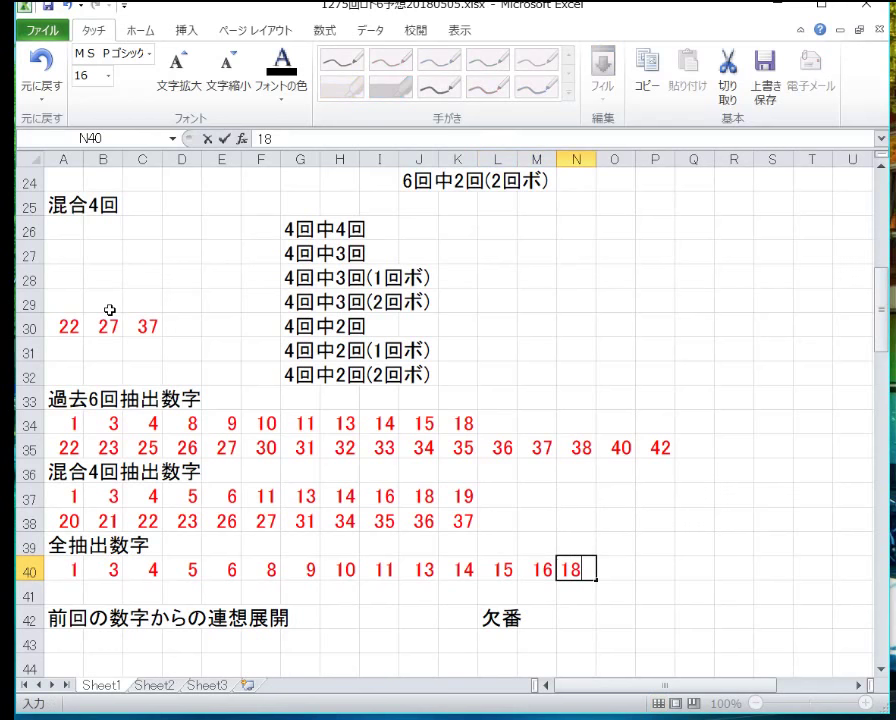
key(Right)
text(19)
key(Return)
- Start the second row of 全抽出数字 with 20, 21, 22, 23 and 25 in A41:E41
key(Left)
key(Left)
key(Left)
key(Left)
key(Left)
key(Left)
key(Left)
key(Left)
key(Left)
key(Left)
key(Left)
key(Left)
key(Left)
key(Left)
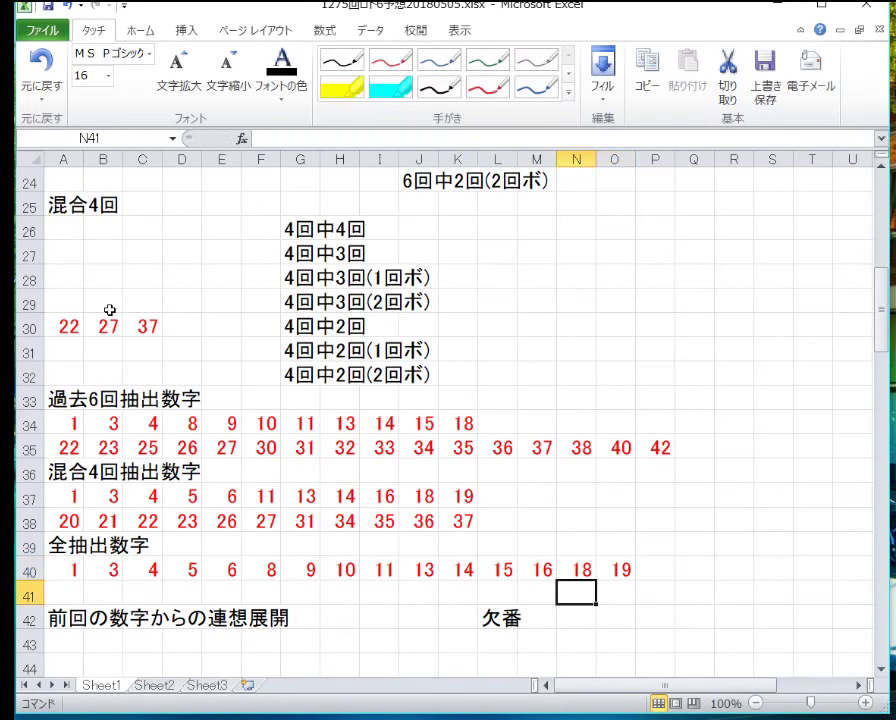
text(20)
key(Right)
text(21)
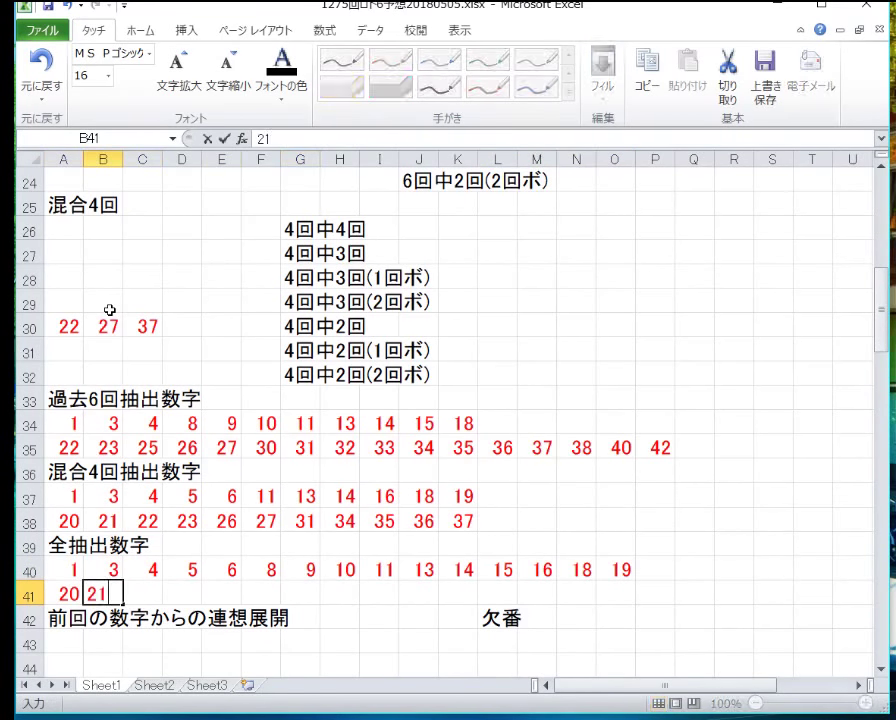
key(Right)
text(22)
key(Right)
text(23)
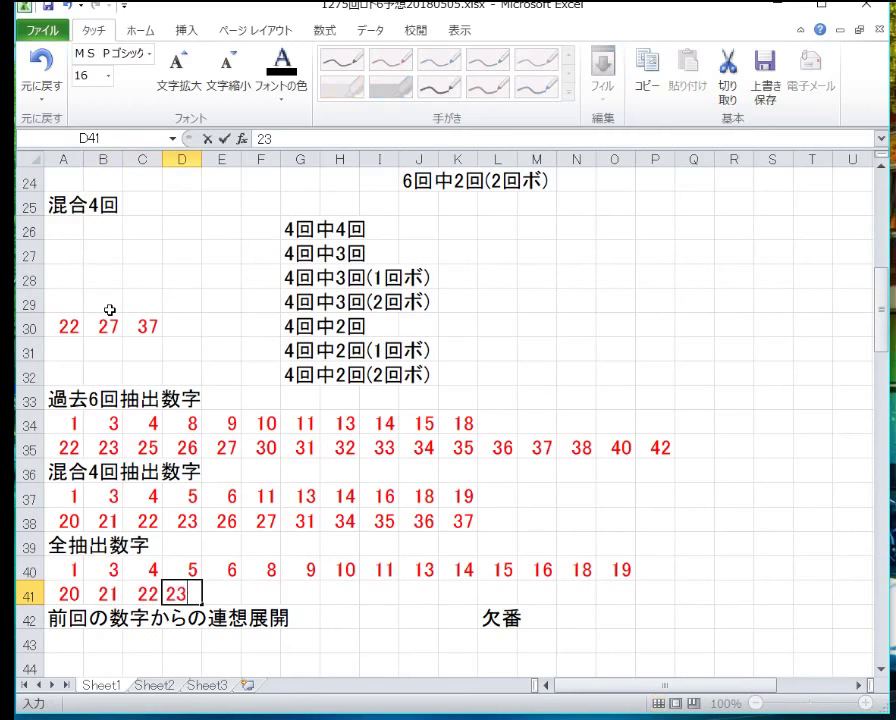
key(Right)
text(25)
key(Right)
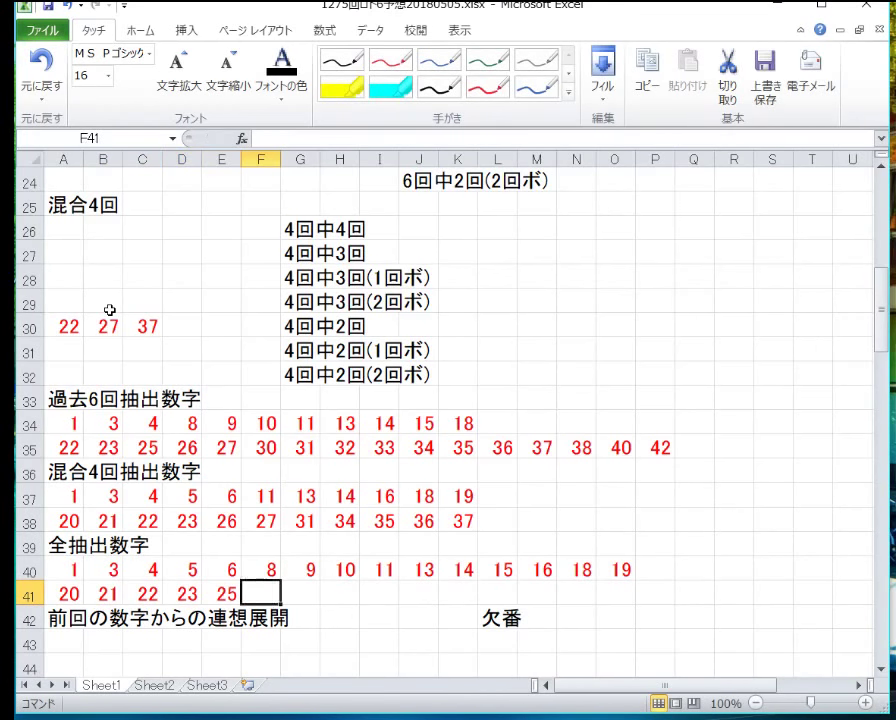
- Add 26, 27, 30 and 31 to the second 全抽出数字 row in F41:I41
text(26)
key(Right)
text(27)
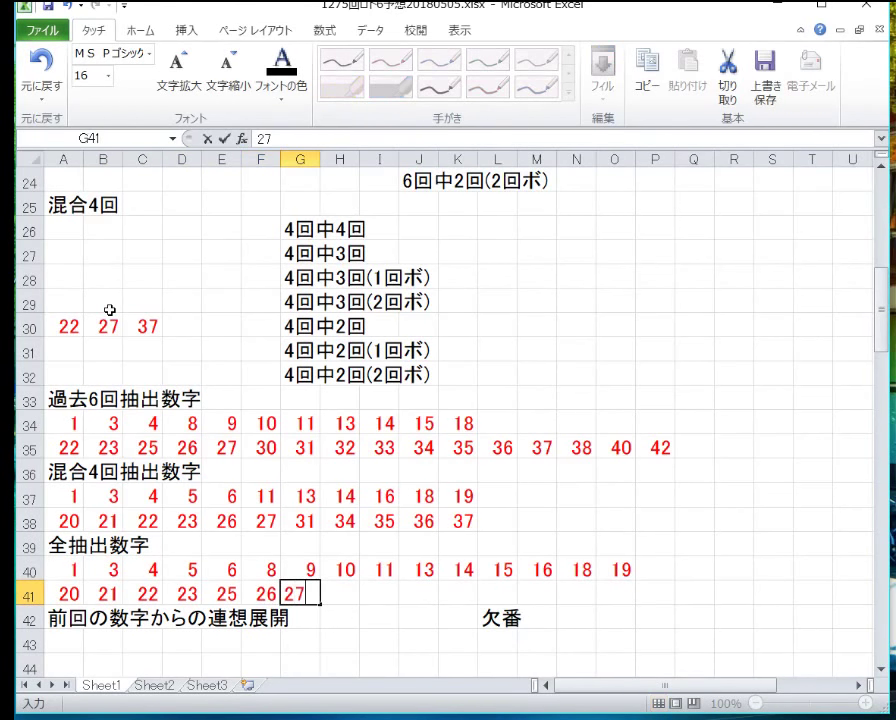
key(Right)
text(30)
key(Right)
text(31)
key(Right)
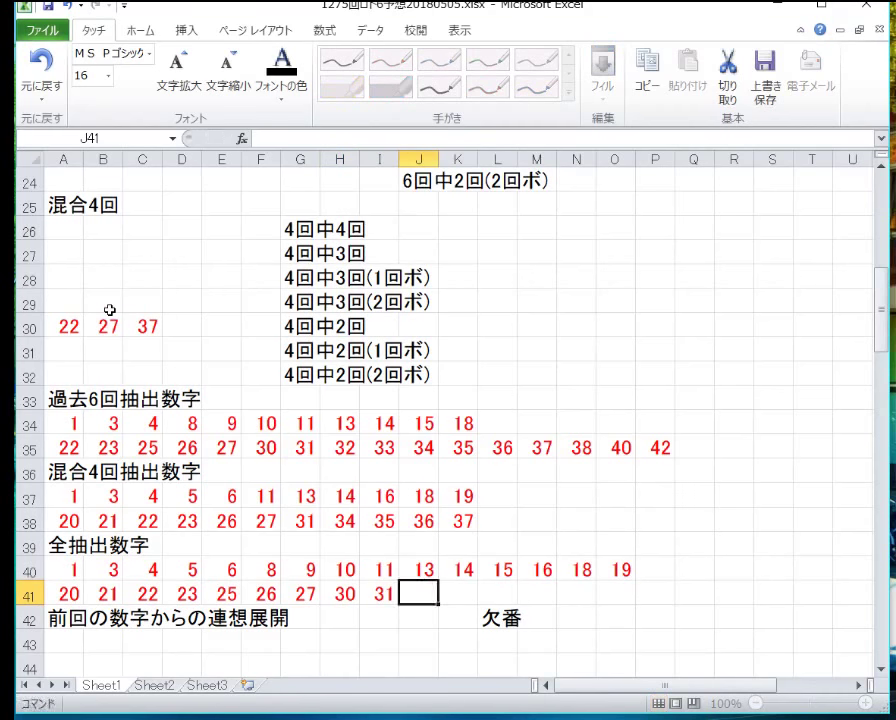
- Extend the second 全抽出数字 row with 32, 33, 34 and 35 in J41:M41
text(32)
key(Right)
text(33)
key(Right)
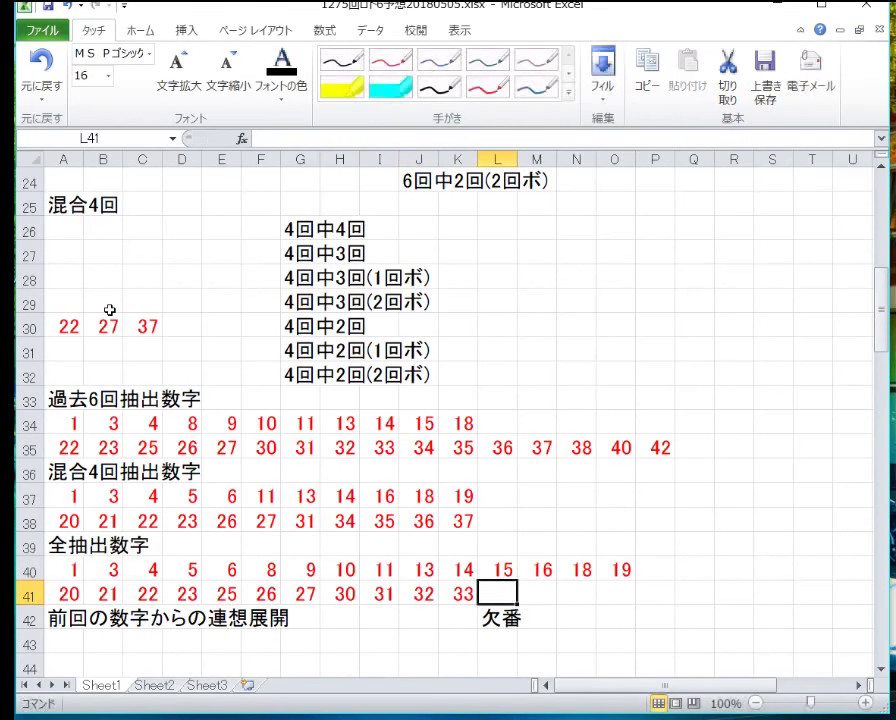
text(34)
key(Right)
text(35)
key(Right)
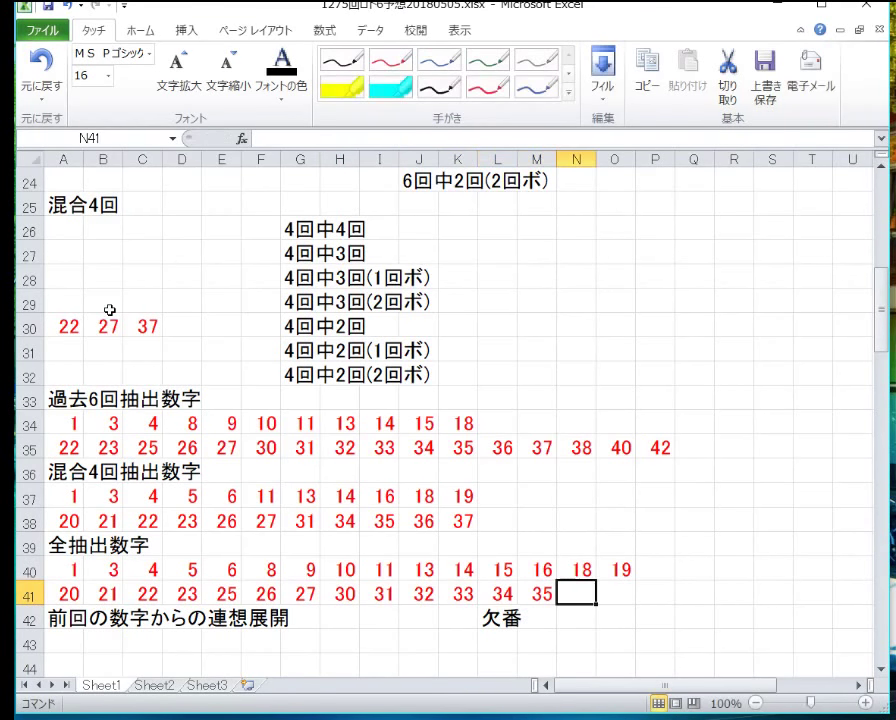
- Complete the 全抽出数字 list with 36, 37, 38, 40 and 42 in N41:R41
text(36)
key(Right)
text(37)
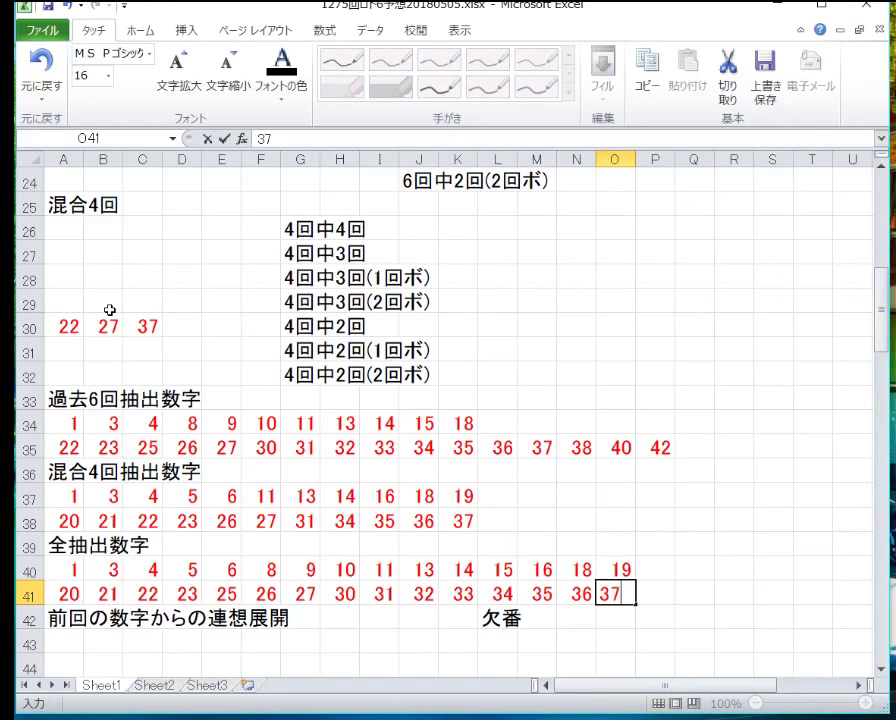
key(Right)
text(38)
key(Right)
text(40)
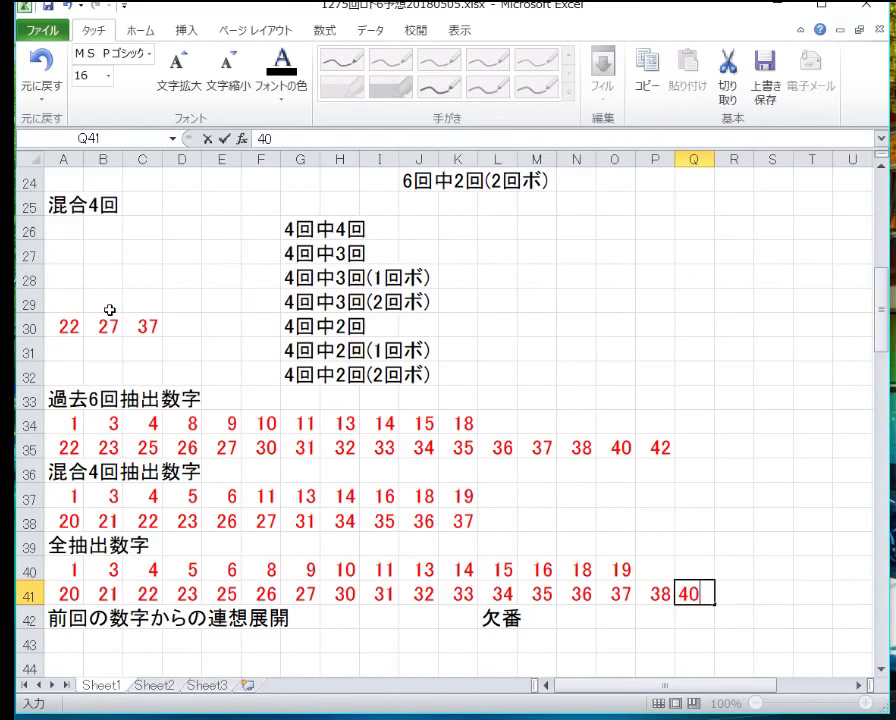
key(Right)
text(42)
key(Return)
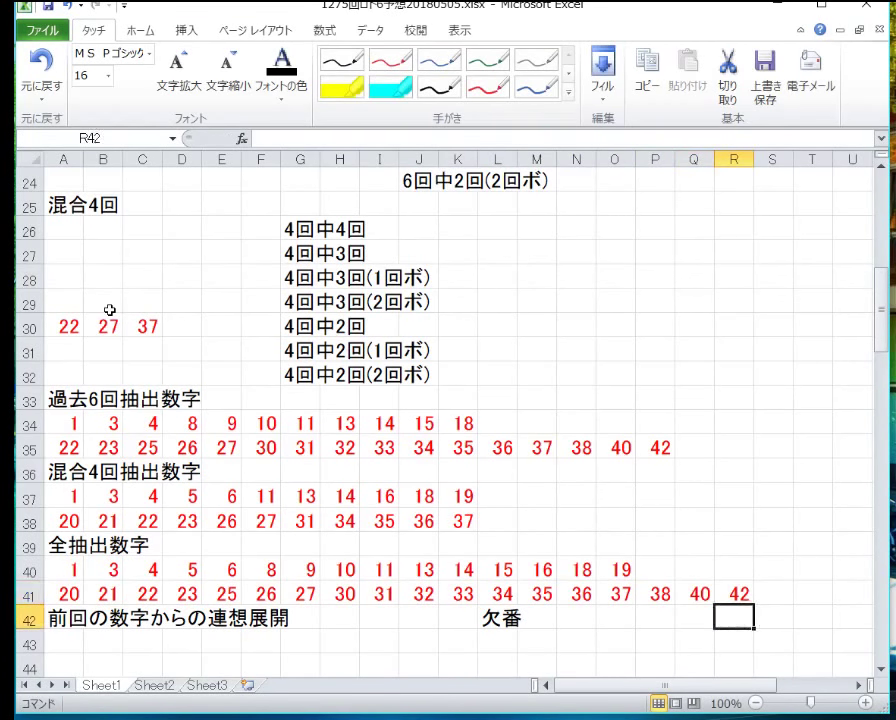
key(Up)
- Copy the previous draw's numbers from F7:M7 to row 43, starting at A43 under 前回の数字からの連想展開
scroll(267, 492, up, 8)
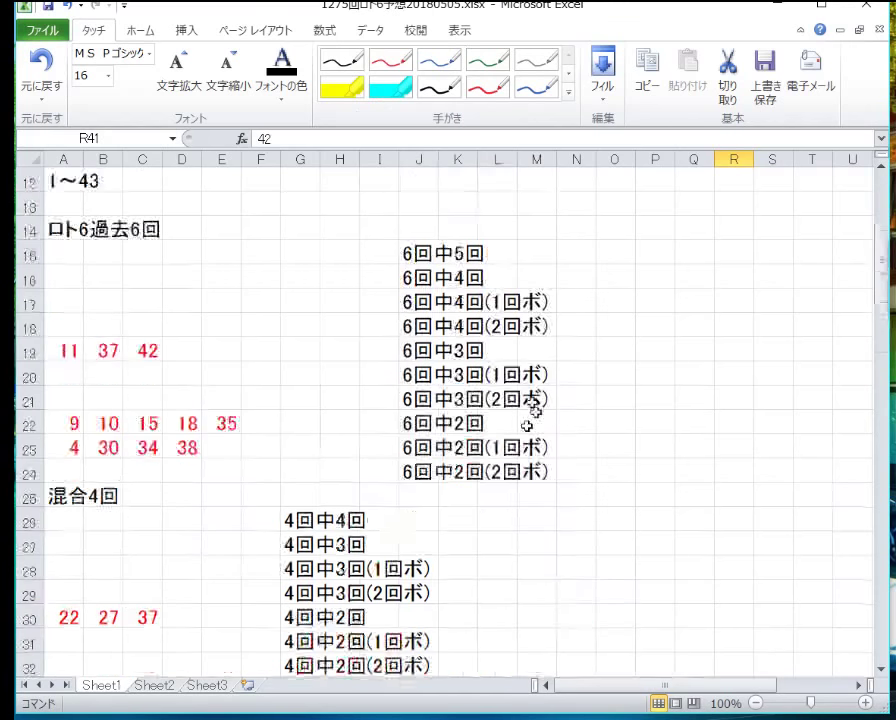
drag(537, 323, 246, 328)
key(ctrl+c)
right_click(248, 330)
click(199, 367)
scroll(184, 416, down, 12)
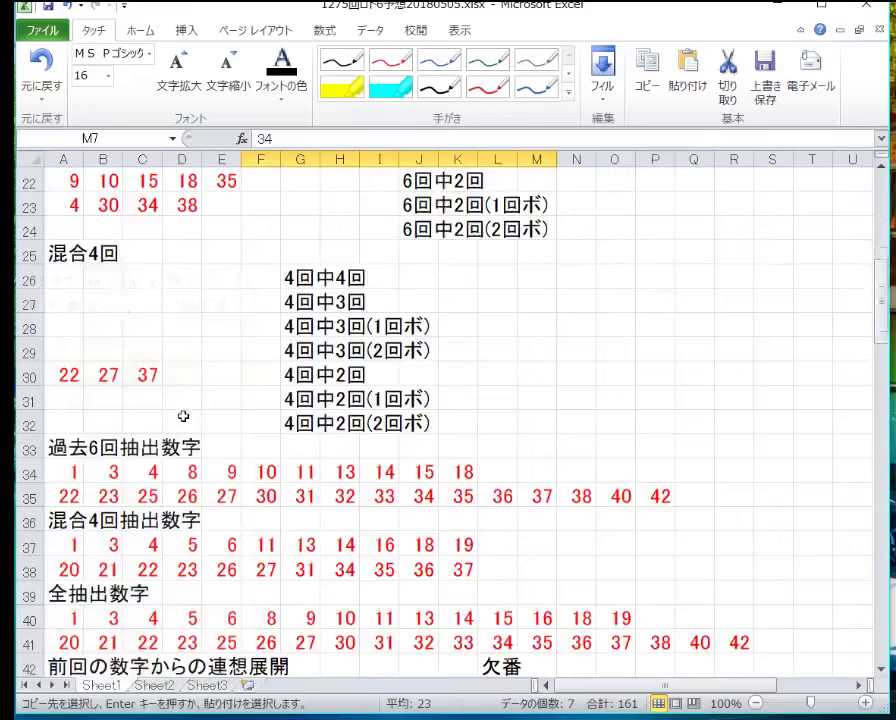
right_click(36, 327)
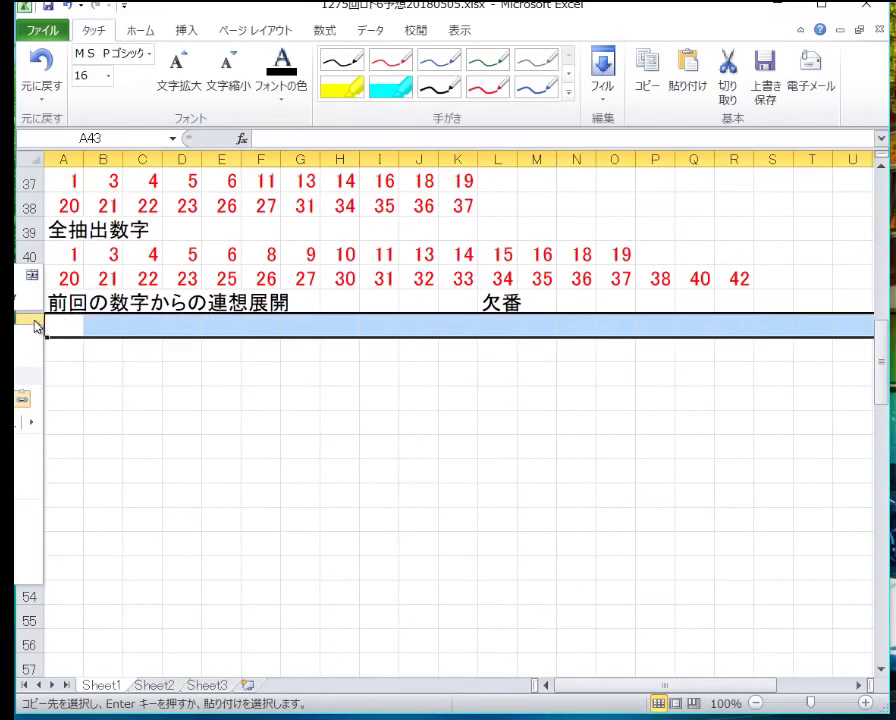
key(Escape)
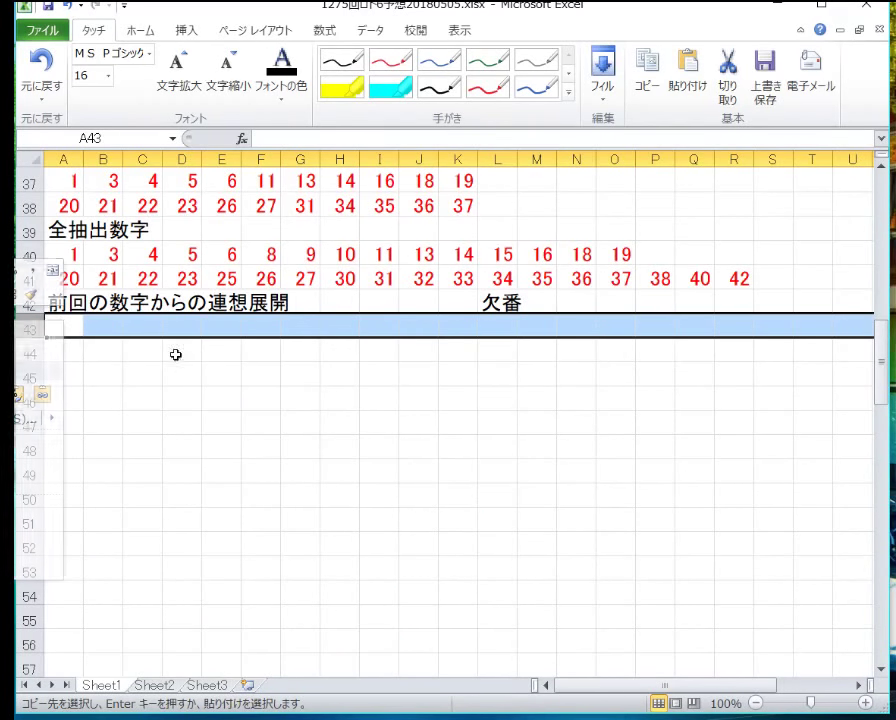
click(72, 332)
right_click(70, 332)
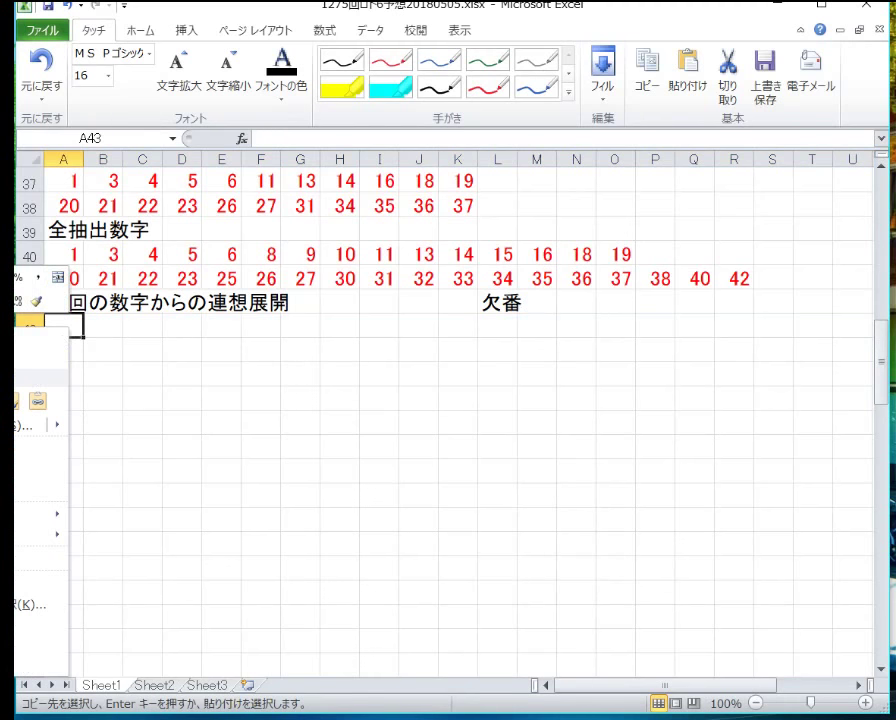
click(37, 401)
click(182, 398)
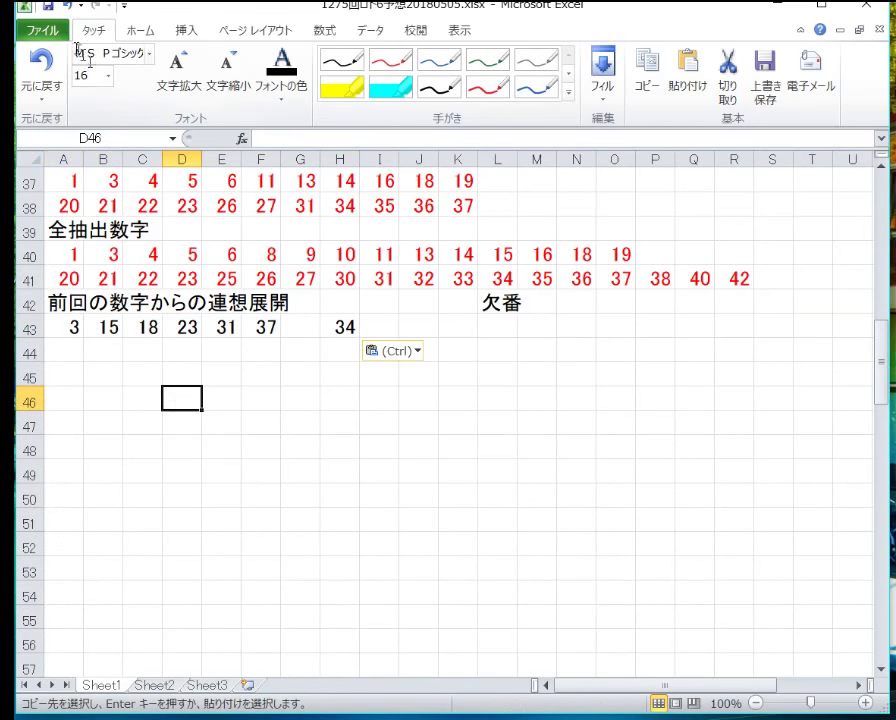
key(Escape)
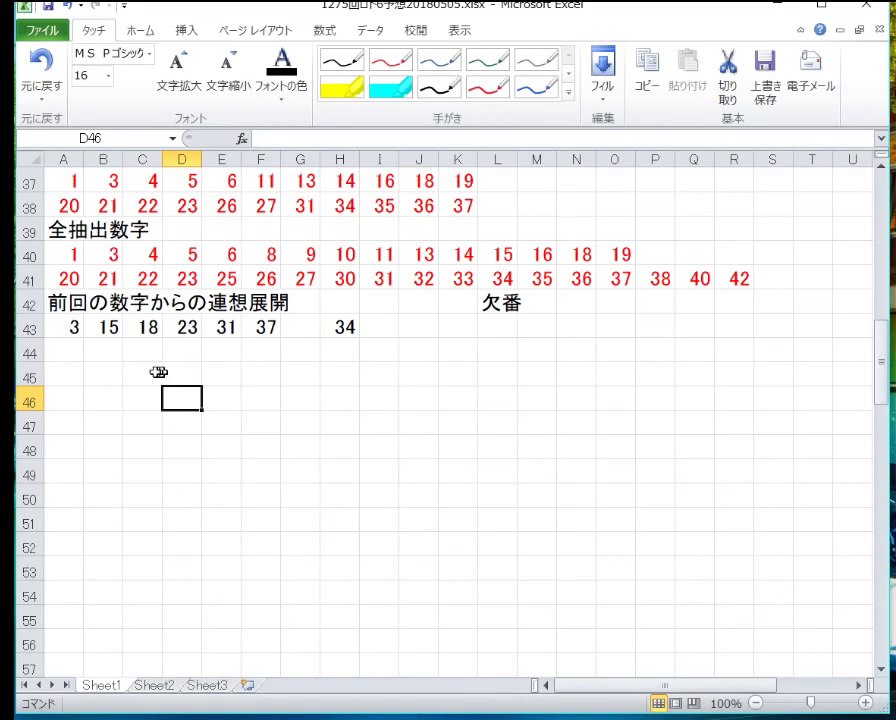
- Shift the copied numbers in row 43 two columns to the right and move 31 to A46 and 34 to D46
drag(86, 334, 390, 335)
click(262, 328)
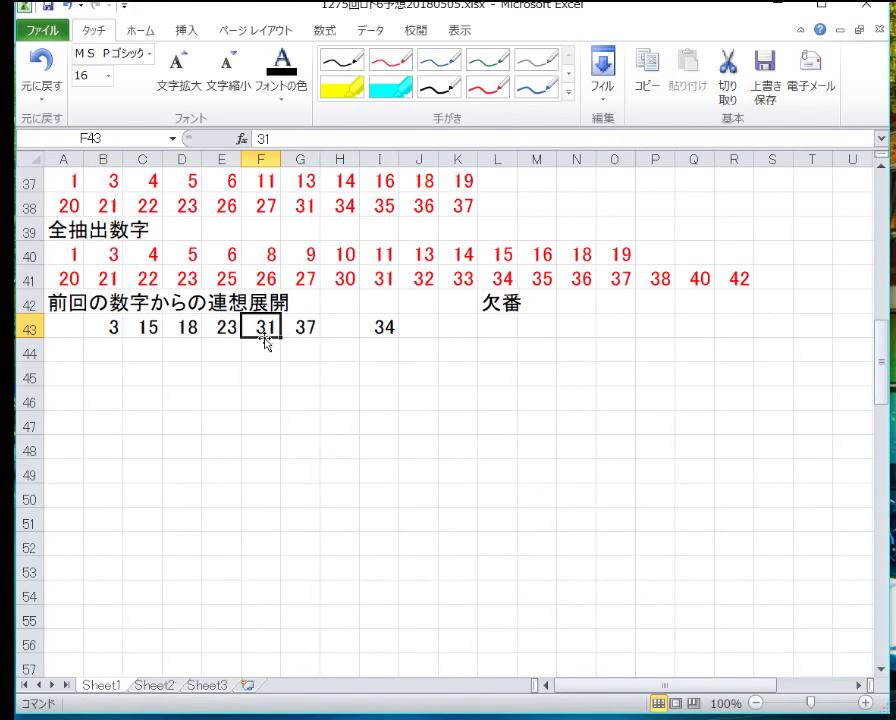
drag(265, 342, 79, 397)
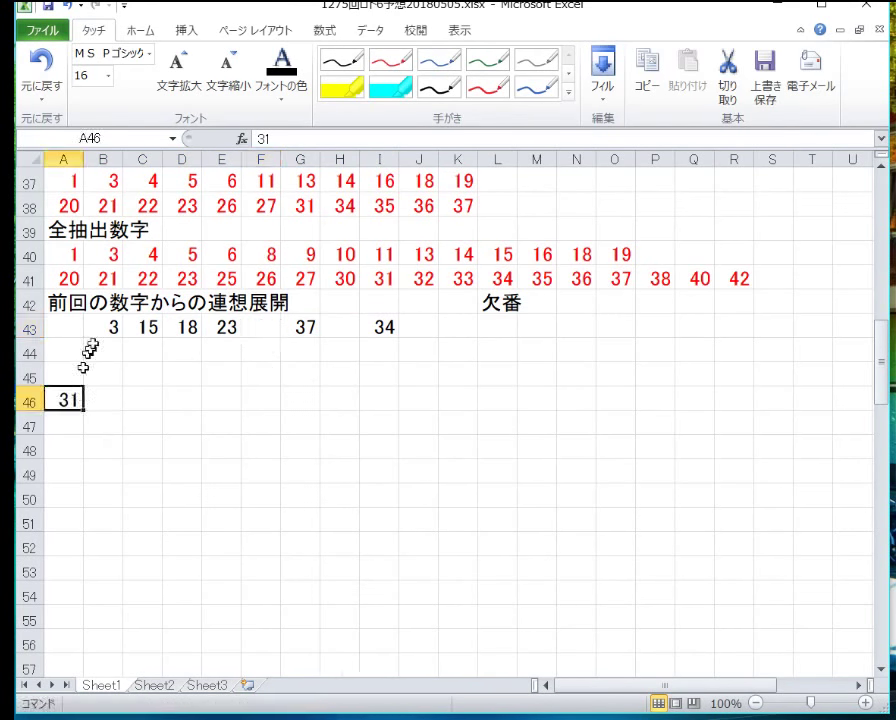
drag(100, 328, 184, 396)
click(418, 328)
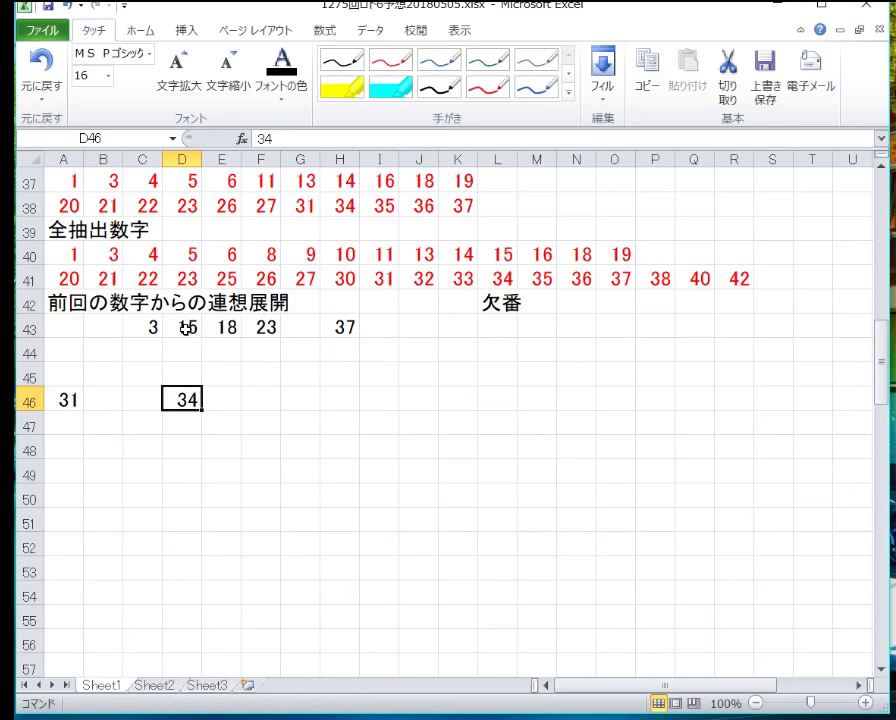
- Spread out the row 43 numbers by moving 15 to E44, 18 to H45, 37 to G46 and 23 to C45
click(185, 327)
drag(194, 340, 310, 400)
click(214, 331)
click(337, 332)
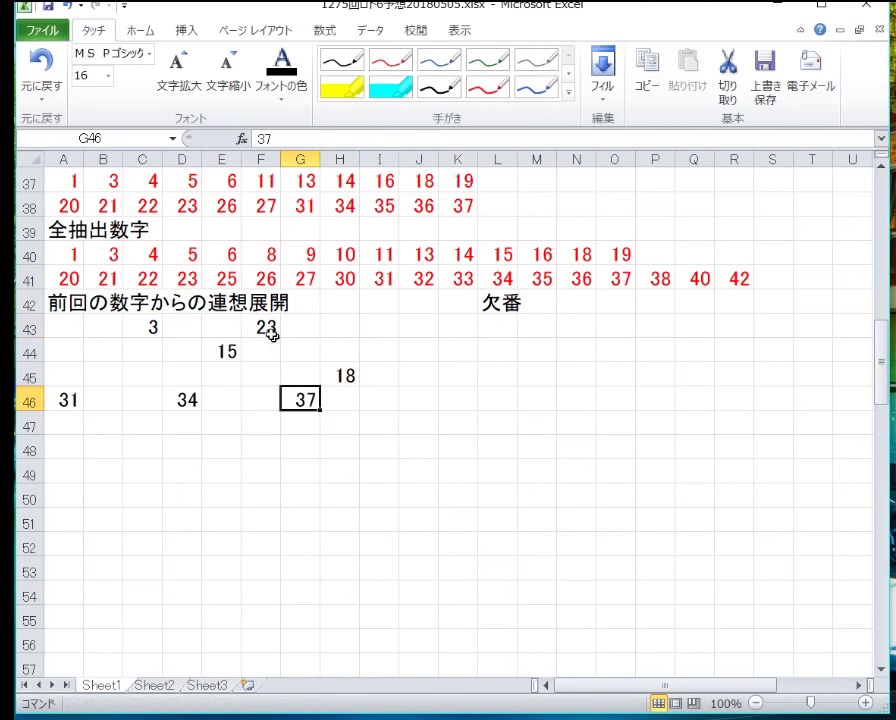
click(272, 336)
drag(270, 333, 155, 383)
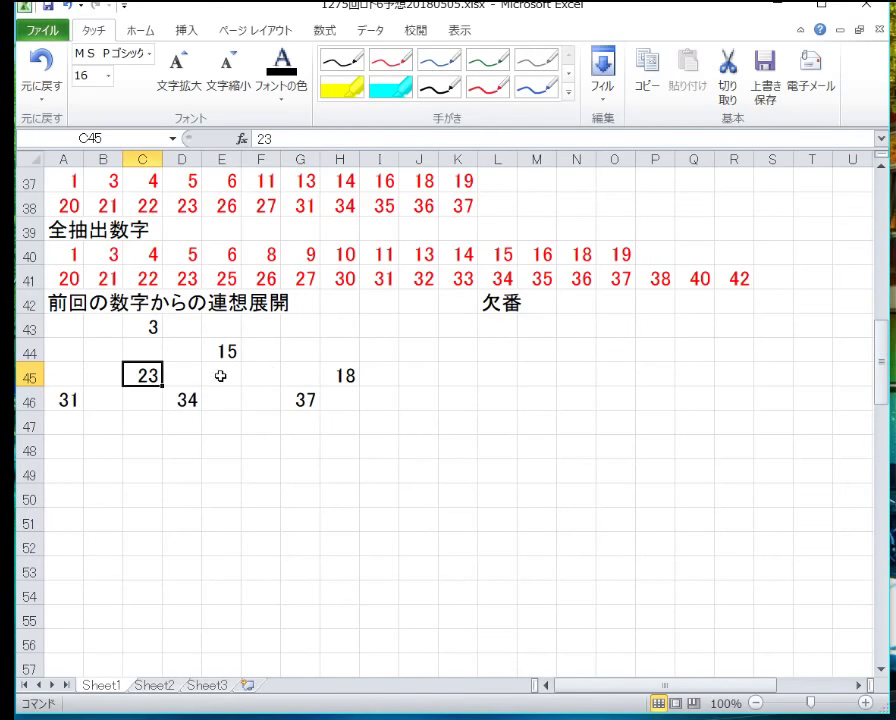
- Colour the seven scattered previous-draw numbers 3, 15, 18, 23, 31, 34 and 37 red in the association chart
click(65, 399)
ctrl+click(140, 326)
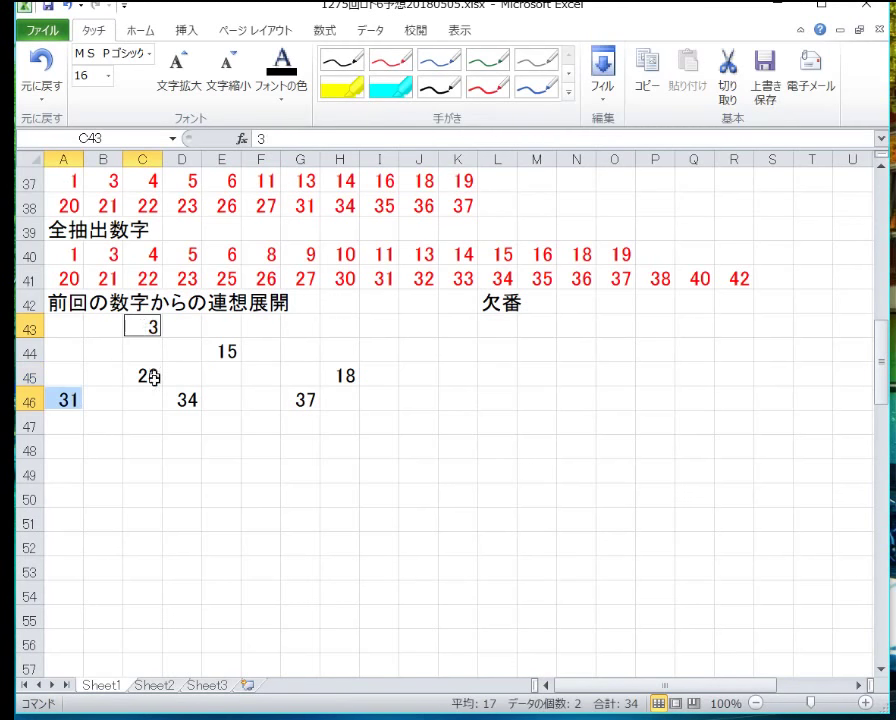
ctrl+click(152, 375)
ctrl+click(224, 352)
ctrl+click(189, 399)
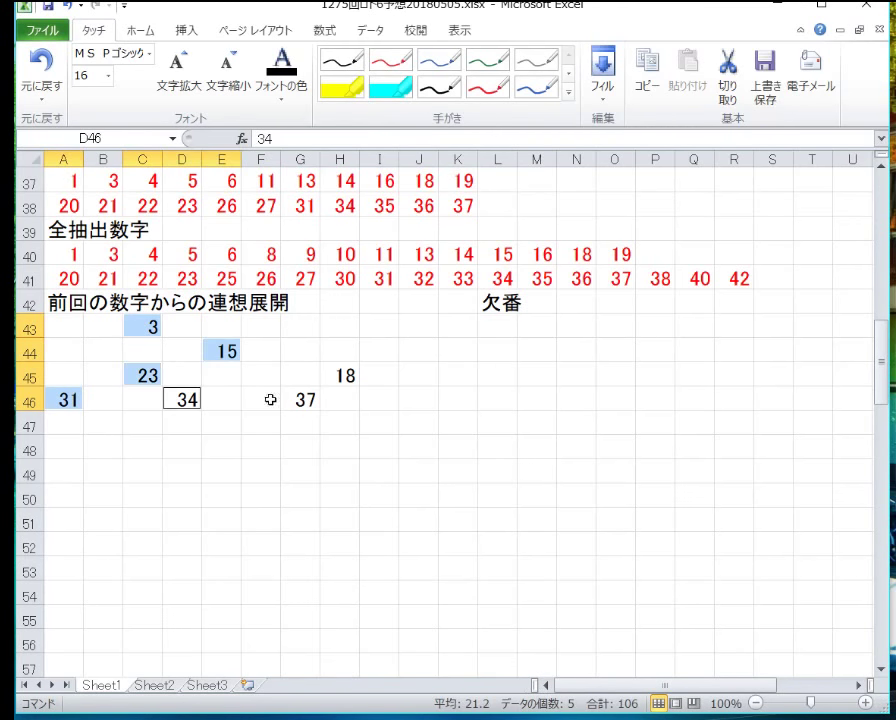
ctrl+click(293, 397)
ctrl+click(321, 381)
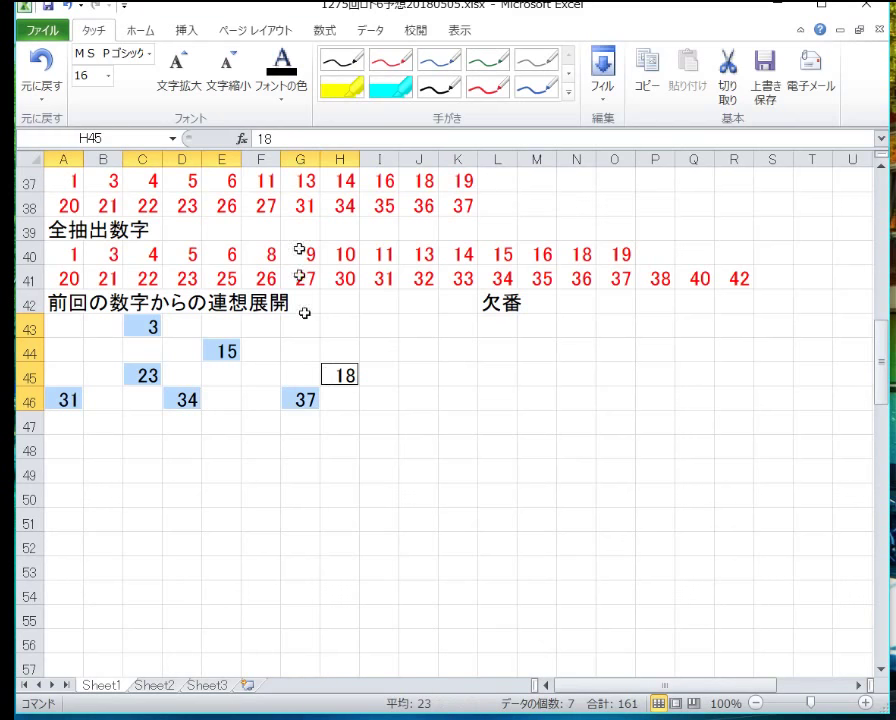
click(290, 104)
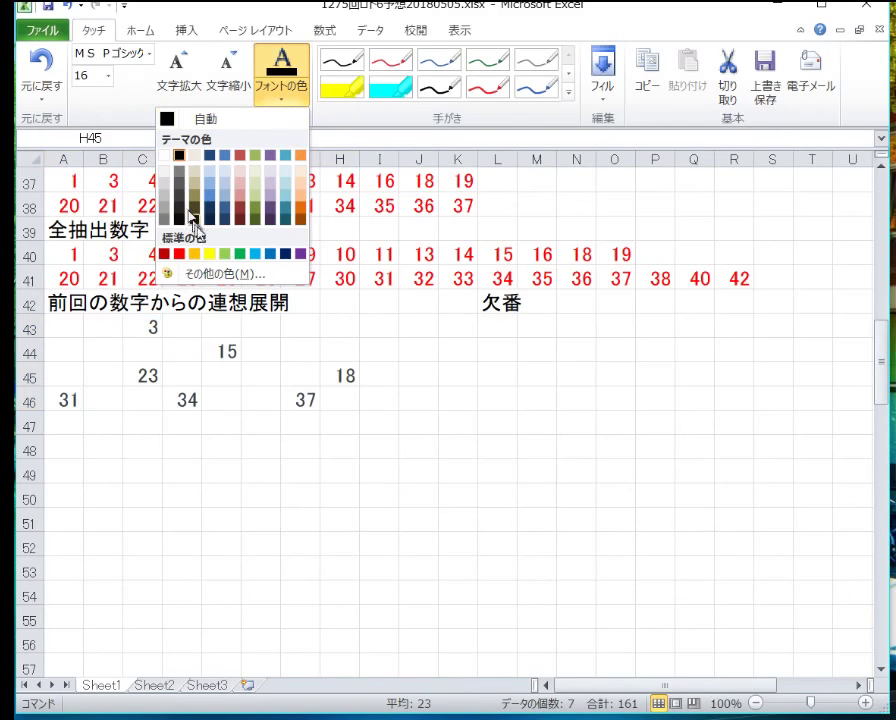
click(184, 255)
- Enter 1 and 2 in A43:B43 and 4 and 5 in D43:E43, around the red 3
click(68, 318)
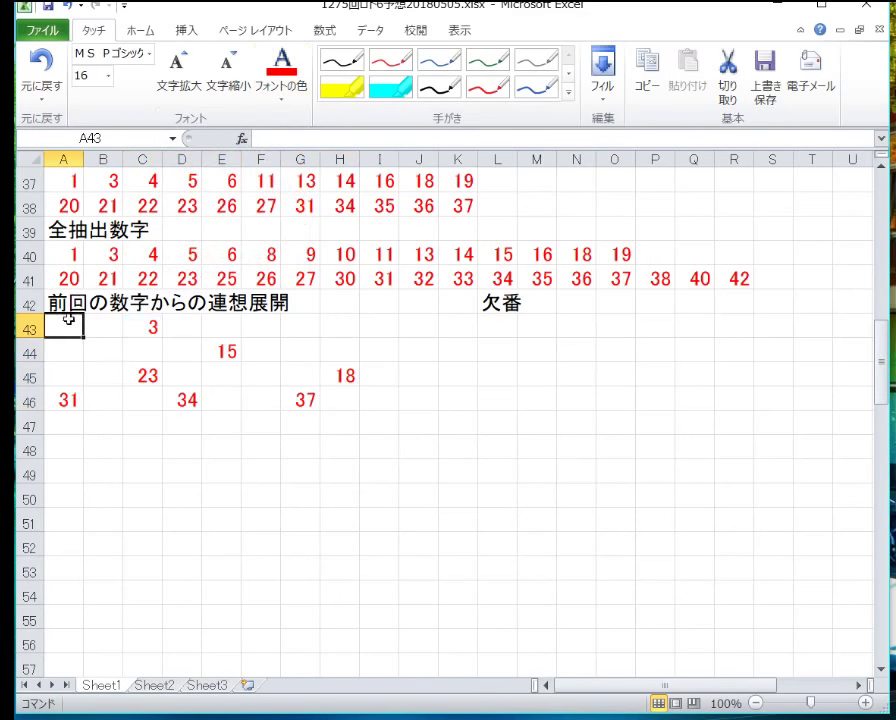
text(1)
key(Tab)
text(2)
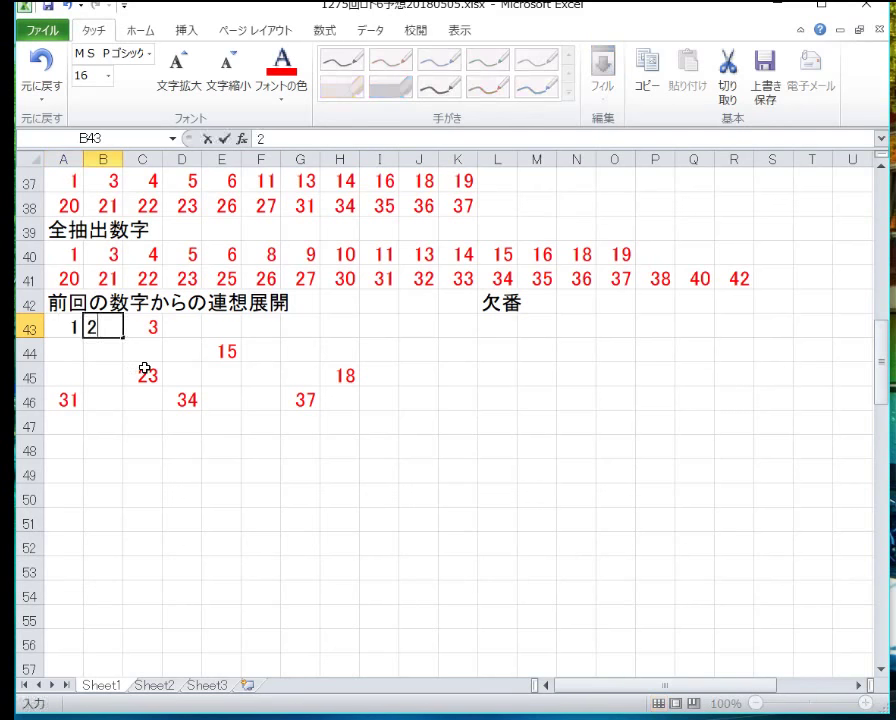
key(Tab)
key(Tab)
text(4)
key(Tab)
text(5)
key(Tab)
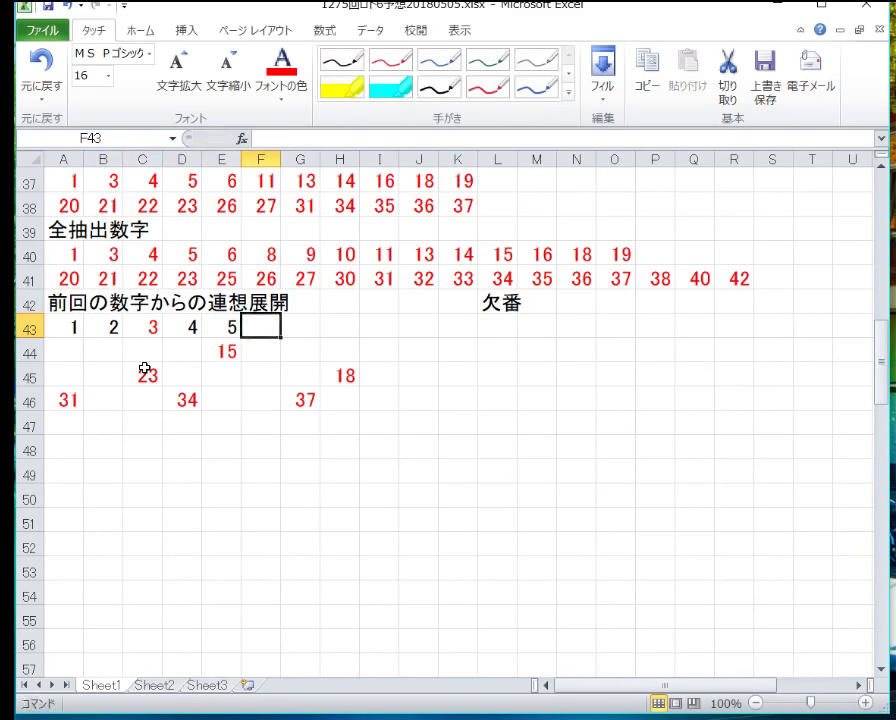
- Complete row 43 of the chart with 6, 7, 8 and 9 in F43:I43
text(6)
key(Tab)
text(7)
key(Tab)
text(8)
key(Tab)
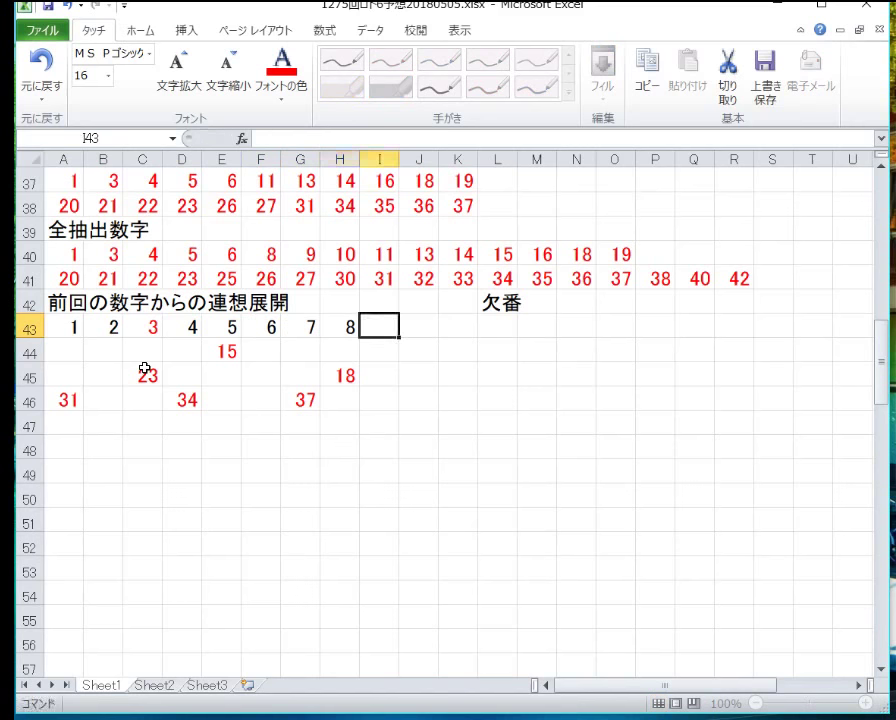
text(9)
key(Return)
- List 10, 20, 30 and 40 in L43:L46 under the 欠番 heading
key(Left)
key(Home)
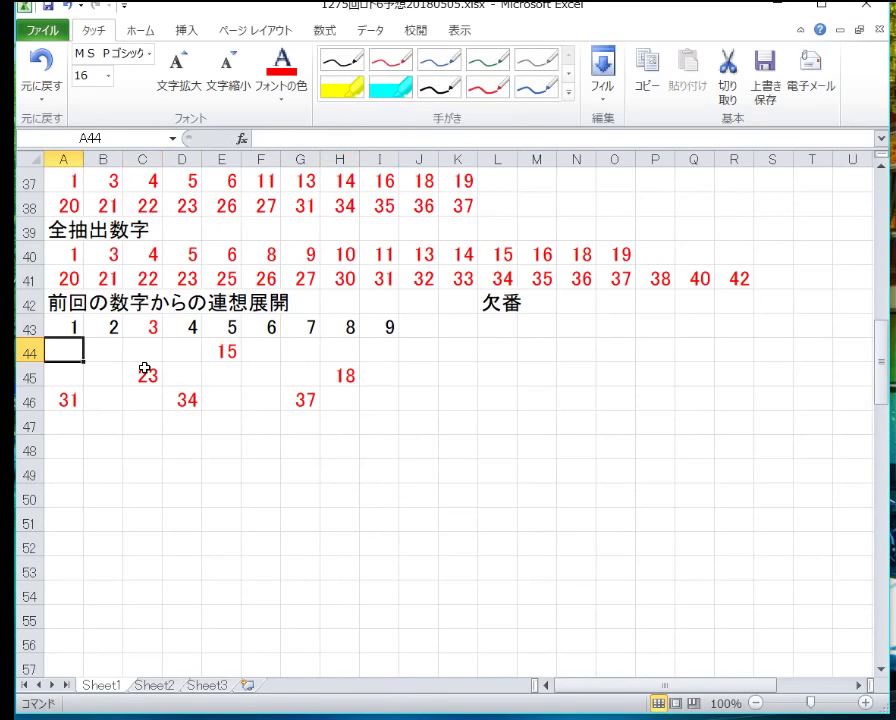
key(Right)
key(Right)
key(Right)
key(Right)
key(Right)
key(Right)
key(Right)
key(Right)
key(Right)
key(Right)
key(Up)
key(Right)
text(10)
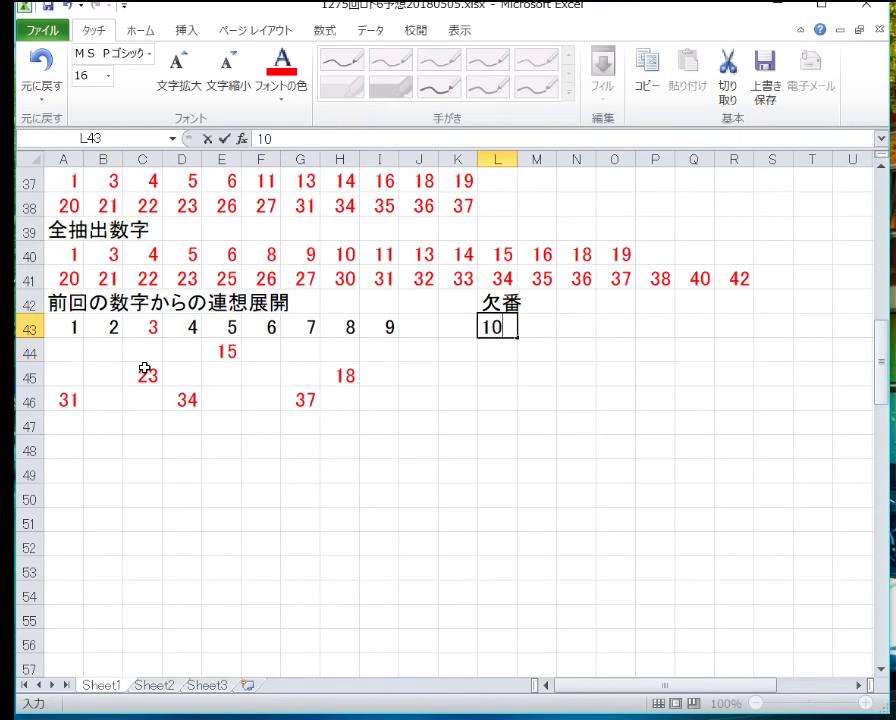
key(Return)
text(20)
key(Return)
text(30)
key(Return)
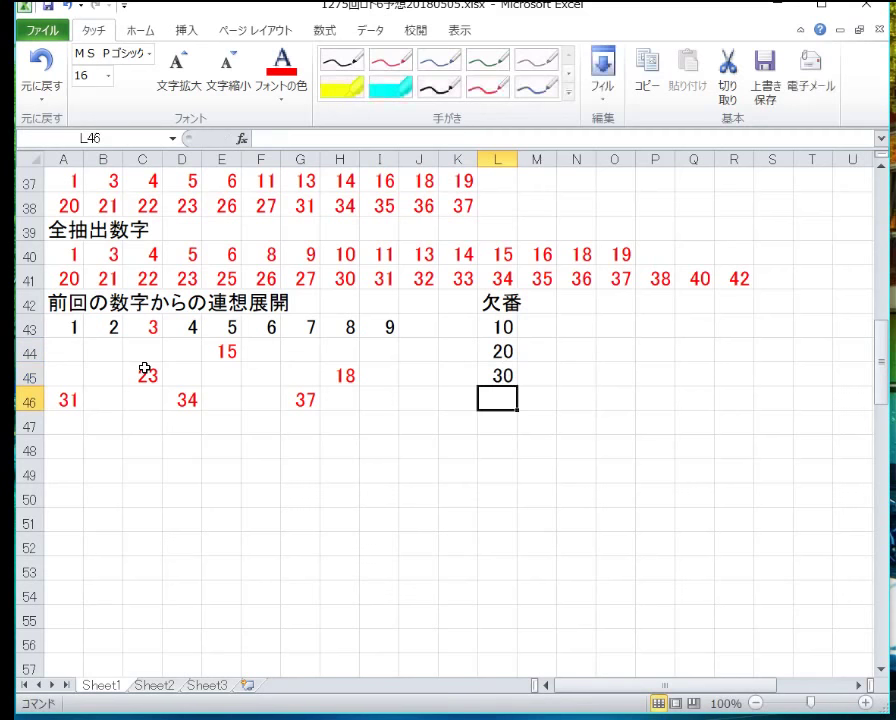
text(40)
key(Return)
- Enter 11, 112, 13 and 14 in A44:D44 of the association chart
key(Up)
key(Up)
key(Up)
key(Up)
key(Left)
key(Left)
key(Left)
key(Left)
key(Left)
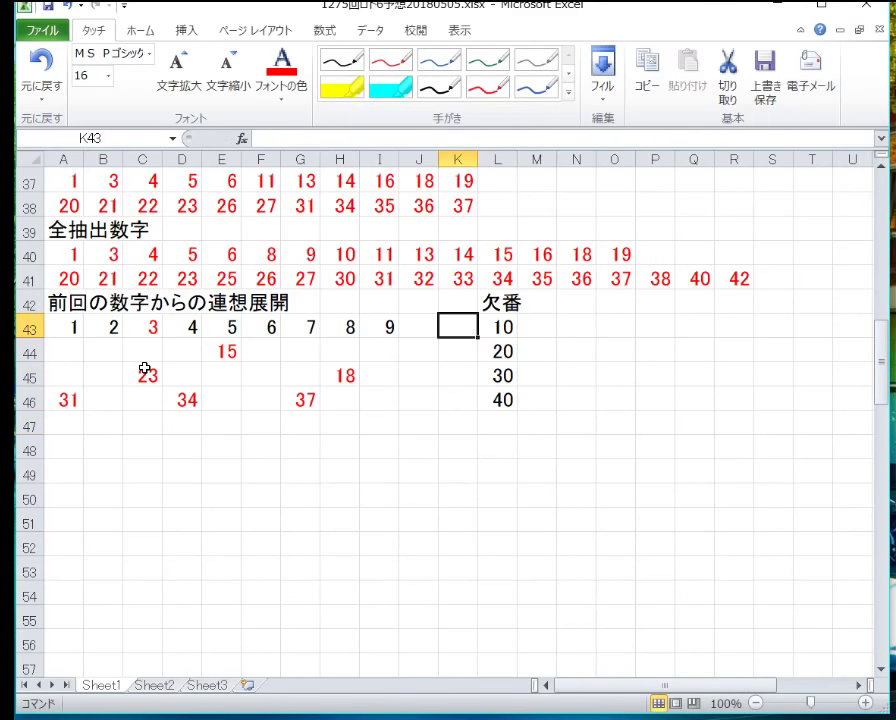
key(Home)
key(Down)
text(11)
key(Tab)
text(112)
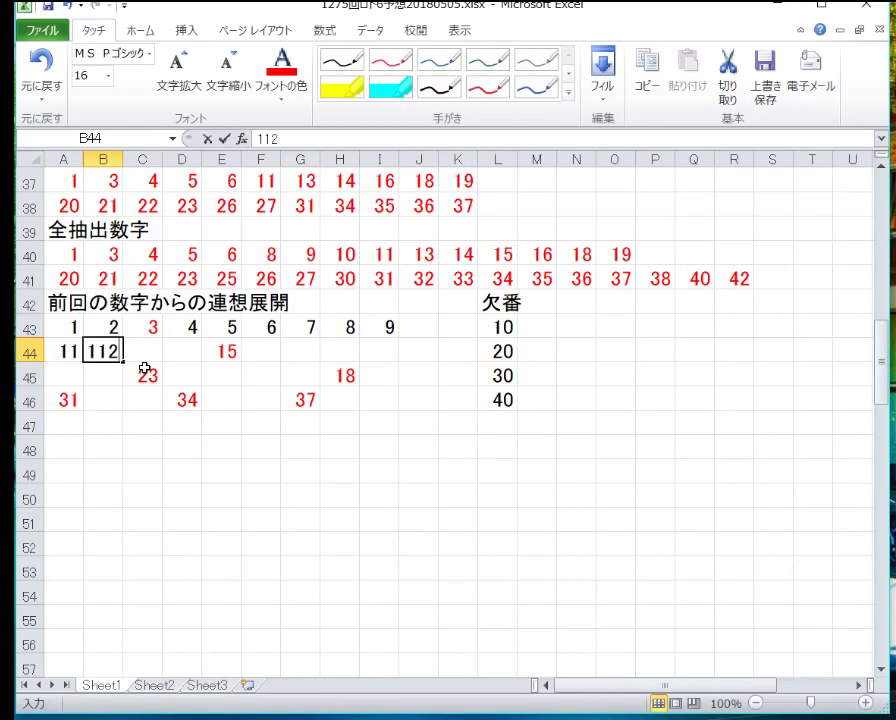
key(Tab)
text(13)
key(Tab)
text(14)
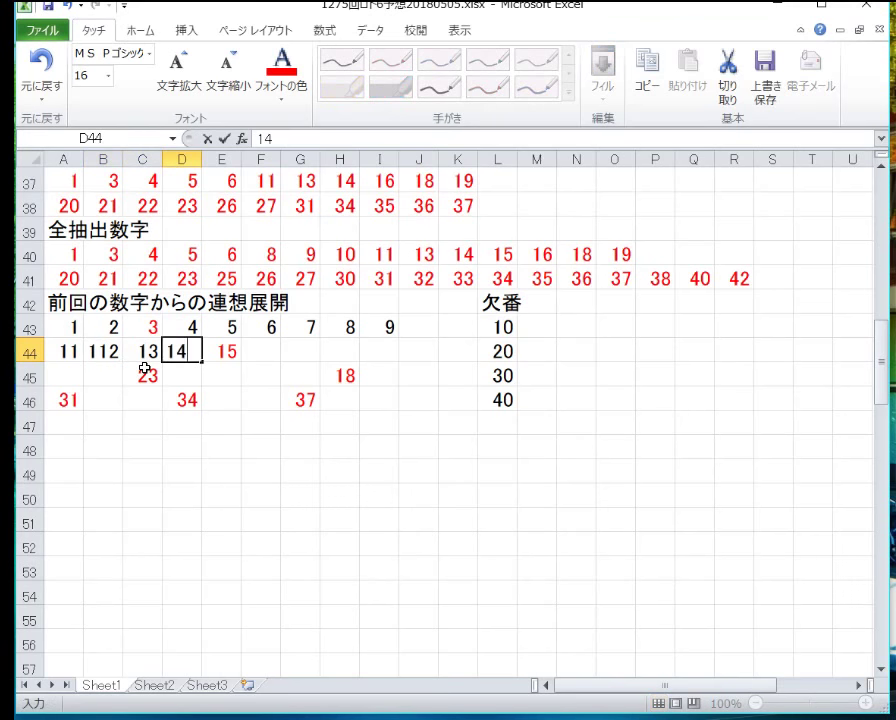
- Complete row 44 of the chart with 16, 17, 18 and 19 in F44:I44
key(Tab)
key(Tab)
text(16)
key(Tab)
text(1)
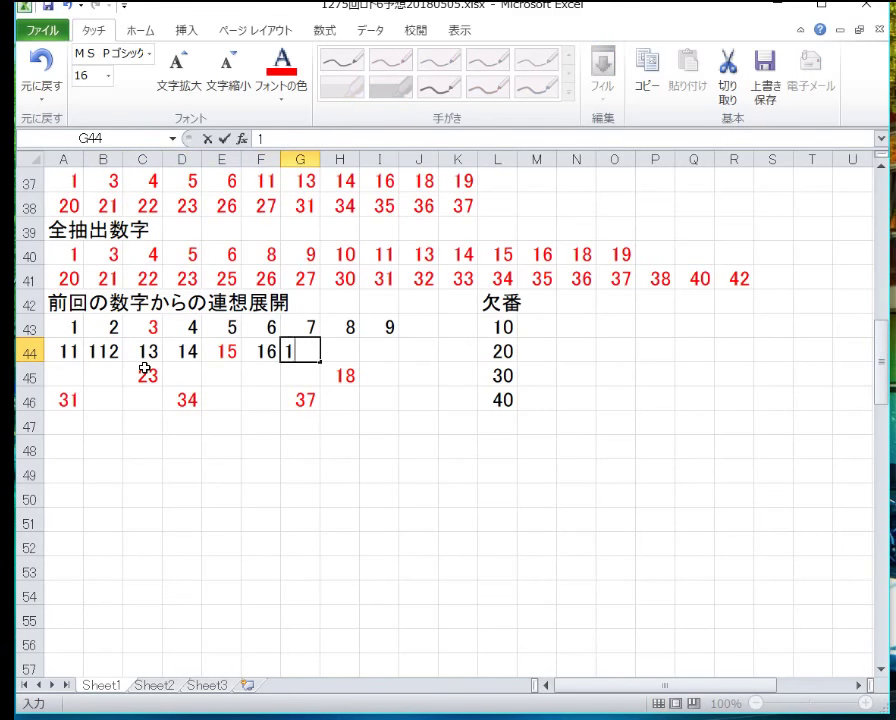
text(7)
key(Tab)
text(18)
key(Tab)
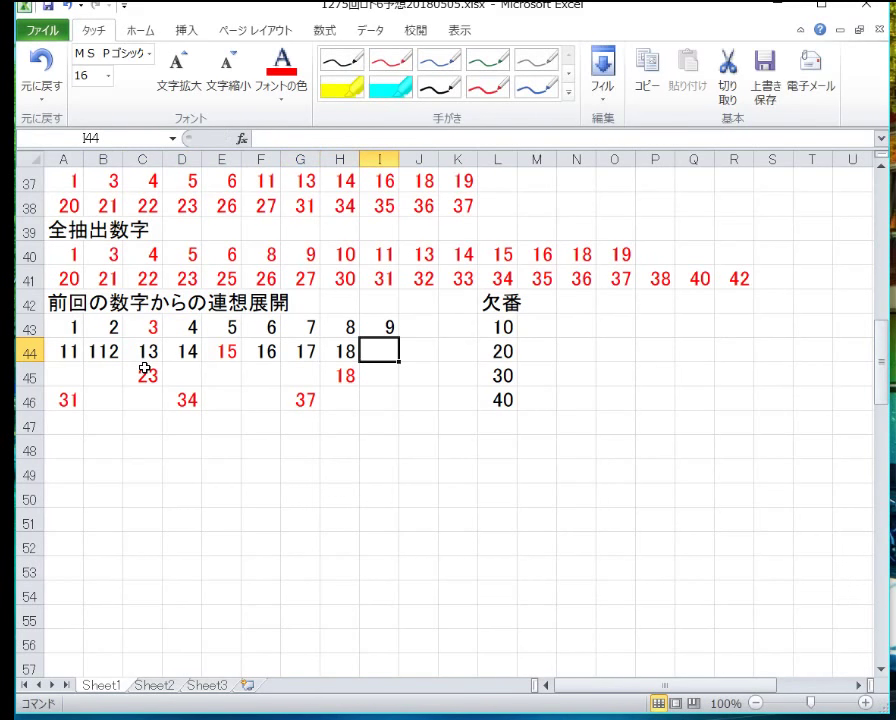
text(19)
key(Down)
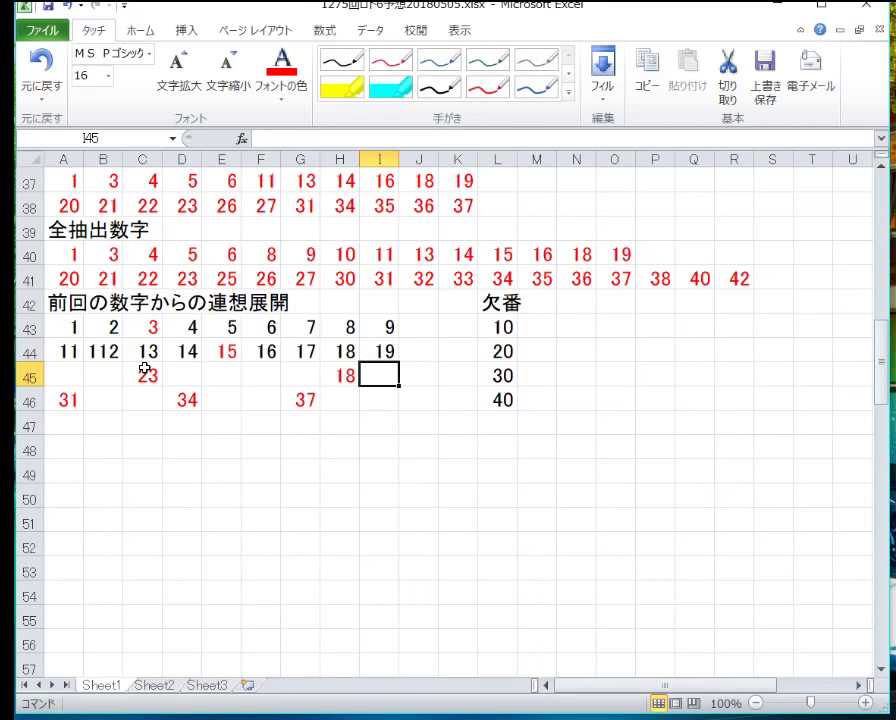
- Move the red 18 from H45 up to H44, replacing the contents there
click(342, 385)
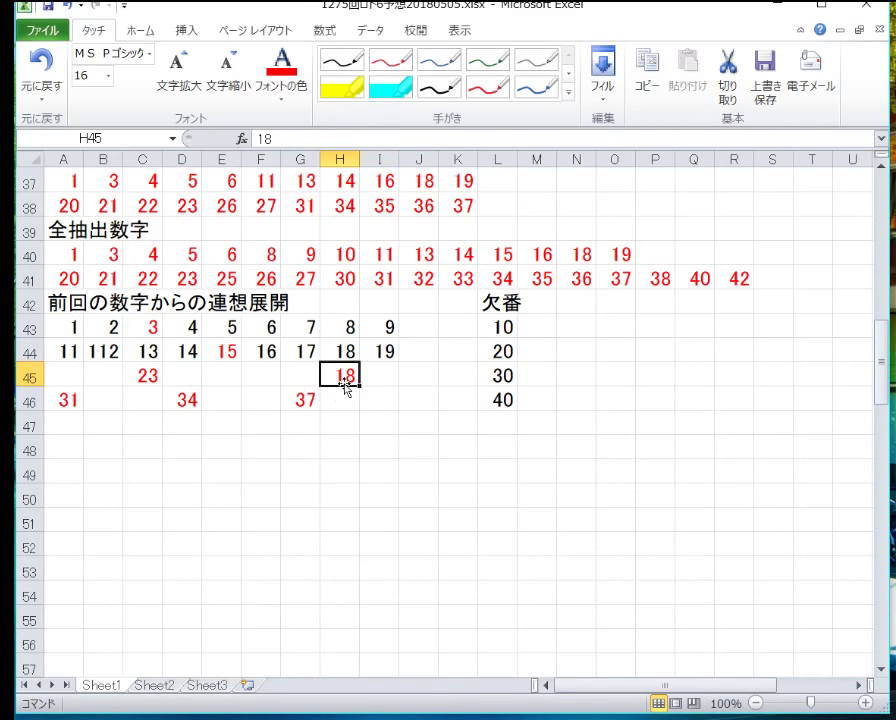
drag(344, 387, 350, 368)
drag(350, 363, 348, 358)
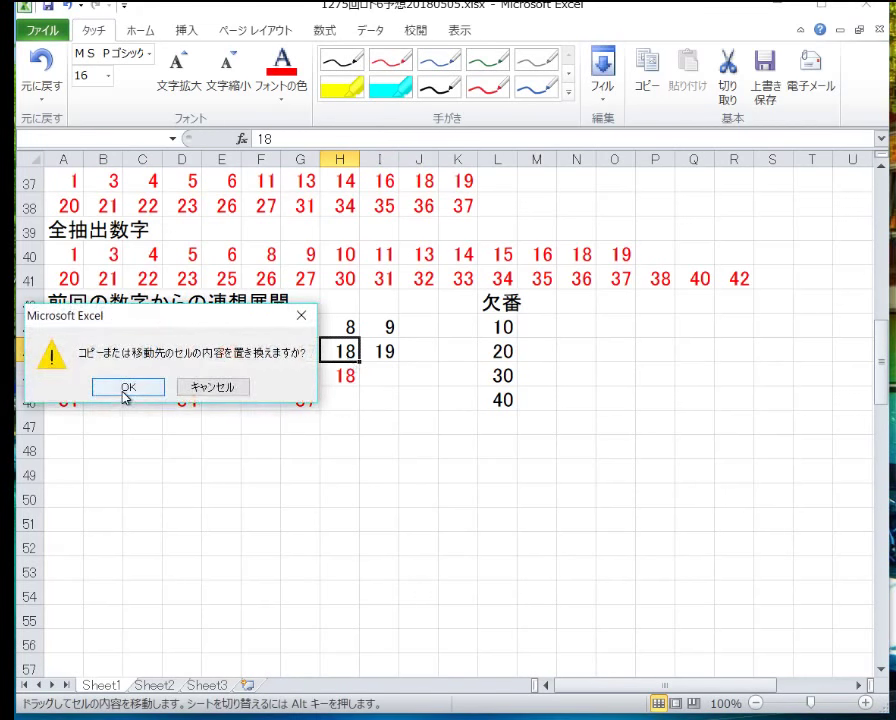
click(124, 392)
- Enter 21 and 22 in A45:B45 and correct B44 to 12
click(50, 382)
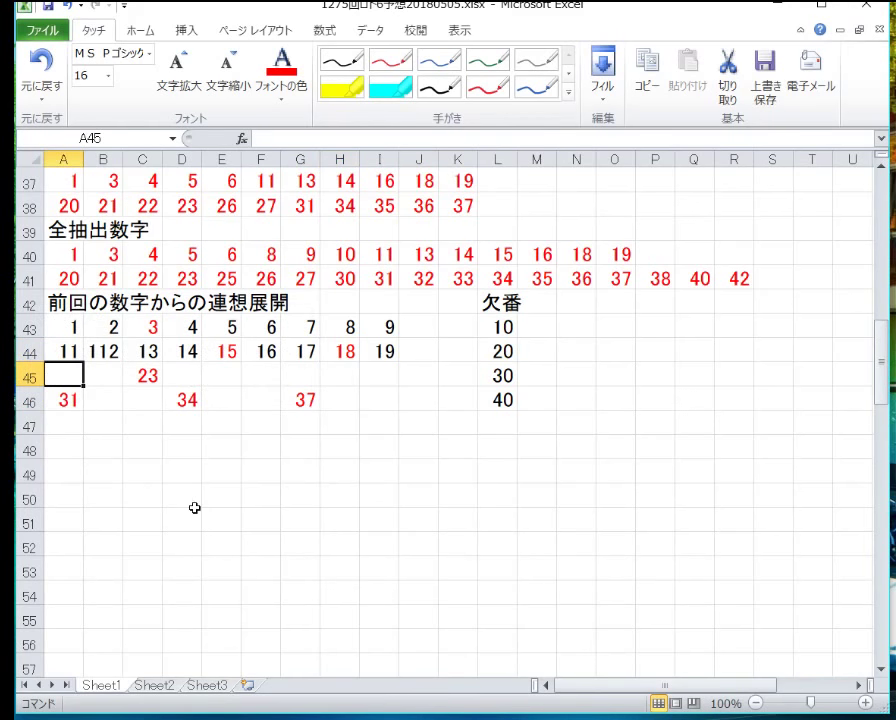
text(21)
key(Tab)
text(22)
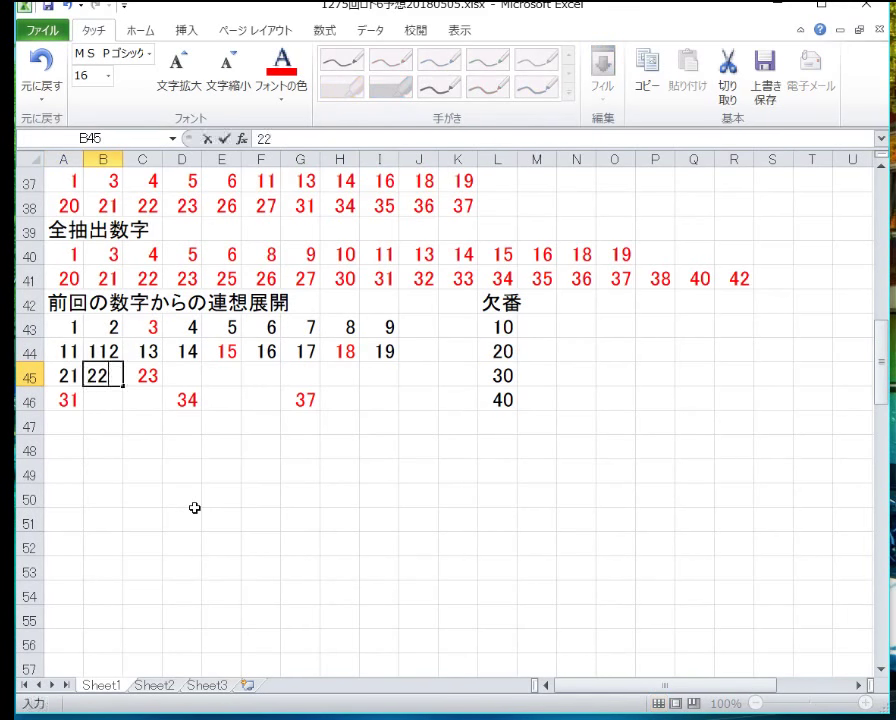
key(Up)
text(12)
key(Down)
- Enter 24, 25 and 26 in D45:F45, after the red 23
key(Down)
key(Right)
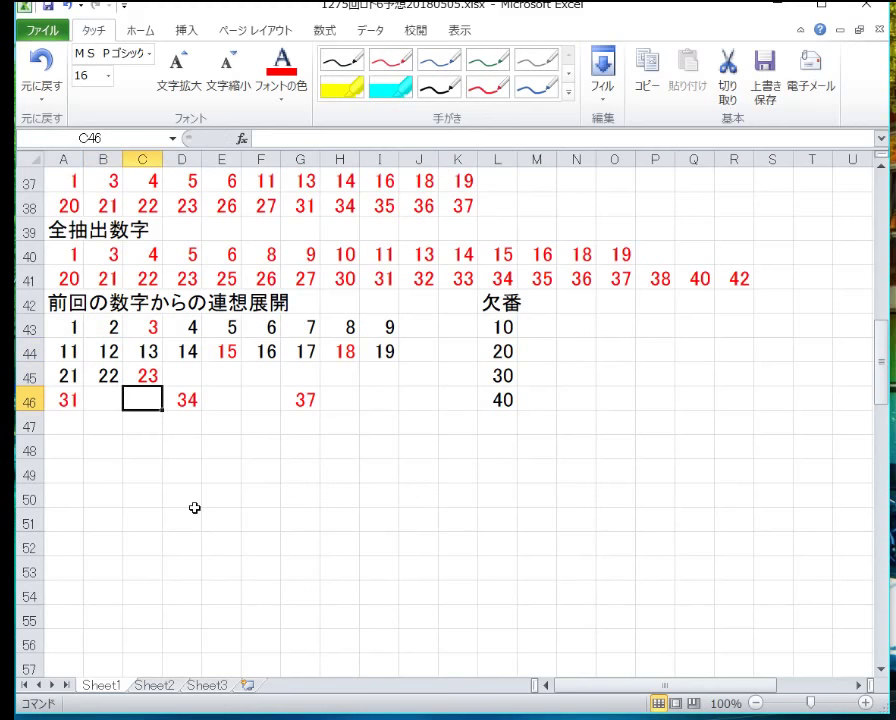
key(Up)
key(Right)
text(24)
key(Tab)
text(2)
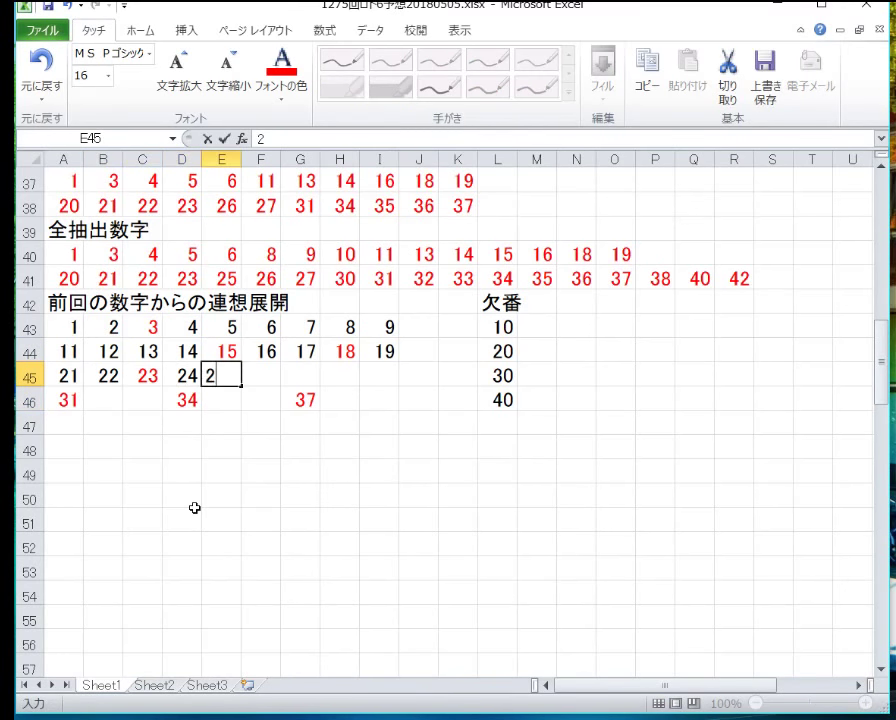
text(5)
key(Tab)
text(26)
key(Tab)
- Complete row 45 of the chart with 27, 28 and 29 in G45:I45
text(27)
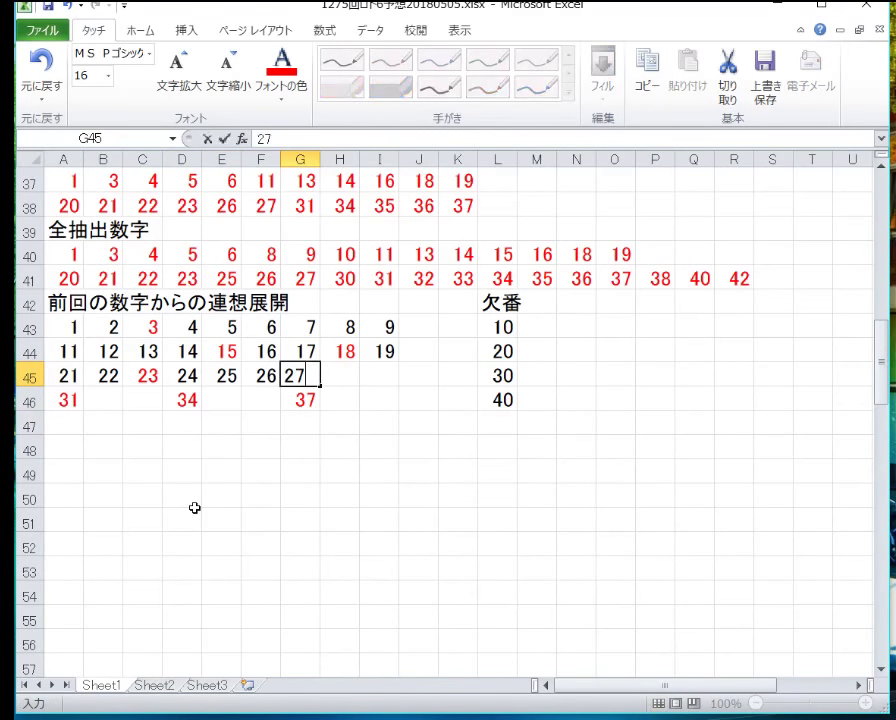
key(Tab)
text(28)
key(Tab)
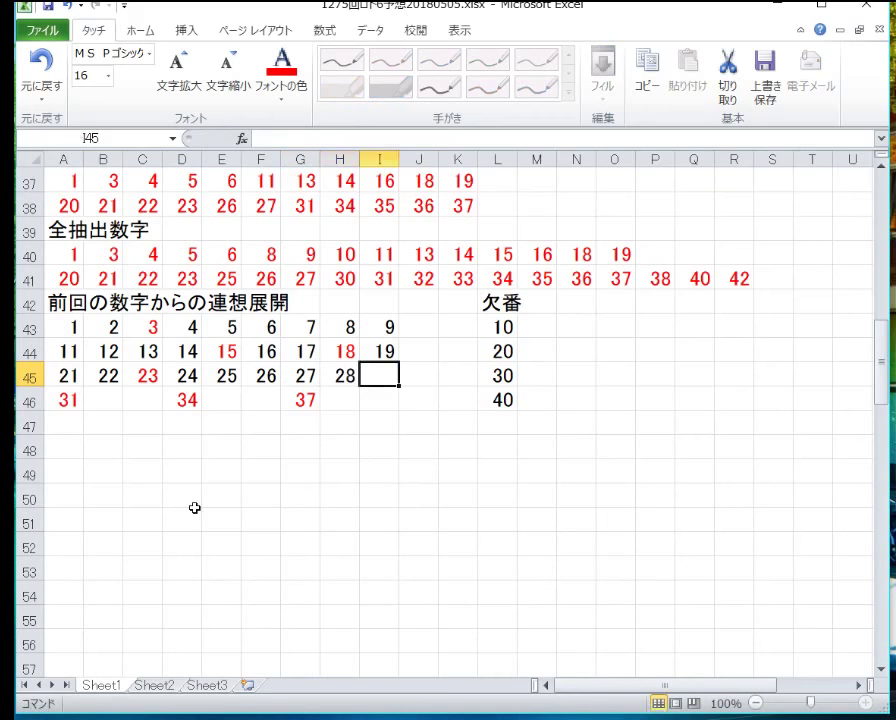
text(29)
key(Return)
- Enter 32 and 33 in B46:C46, between the red 31 and 34
key(Left)
key(Left)
key(Left)
key(Left)
key(Left)
key(Left)
key(Left)
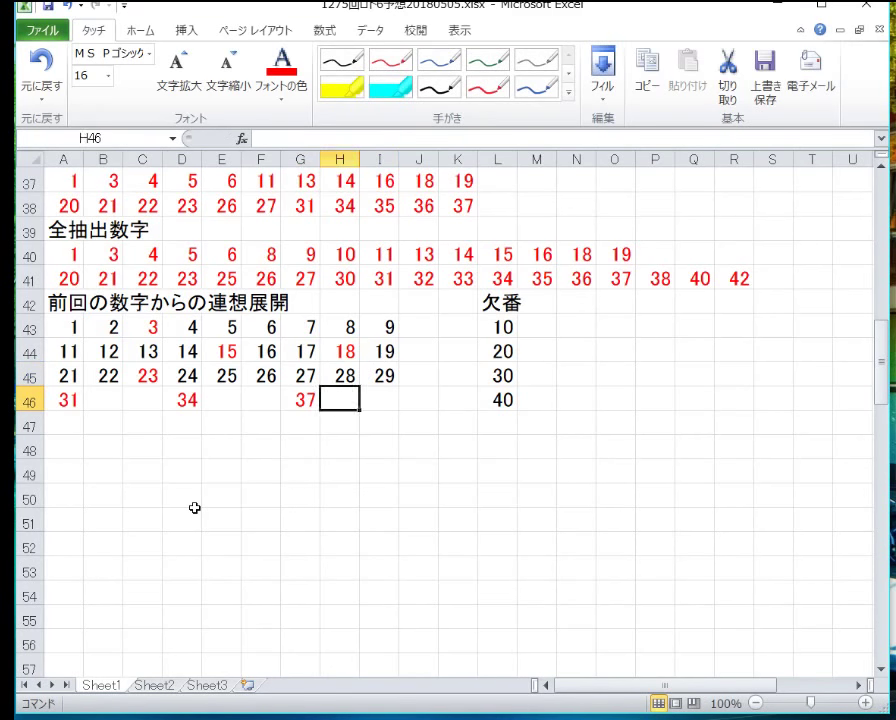
text(6)
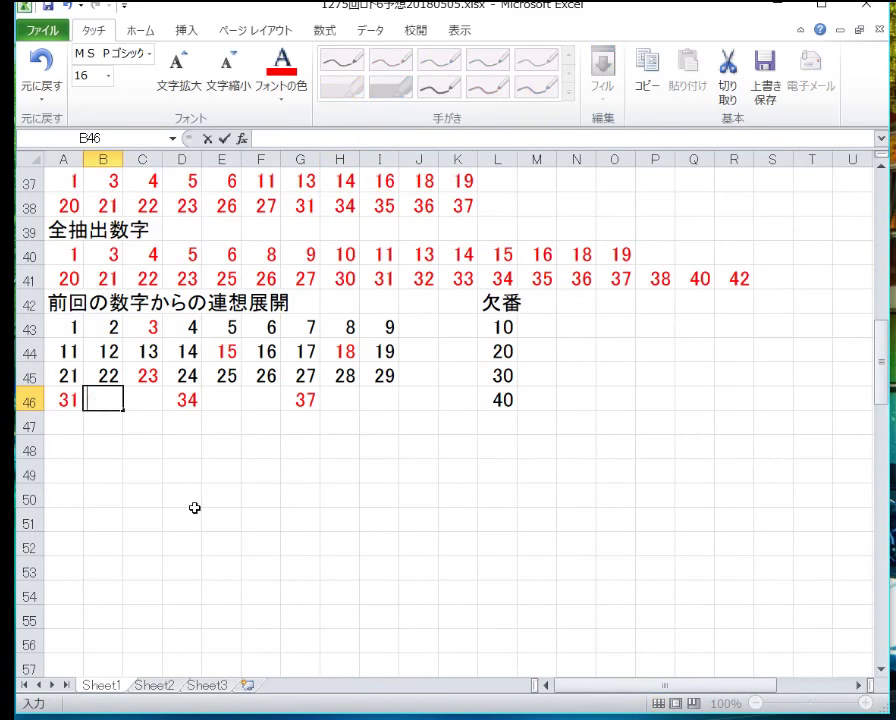
text(2)
key(Tab)
text(33)
key(Tab)
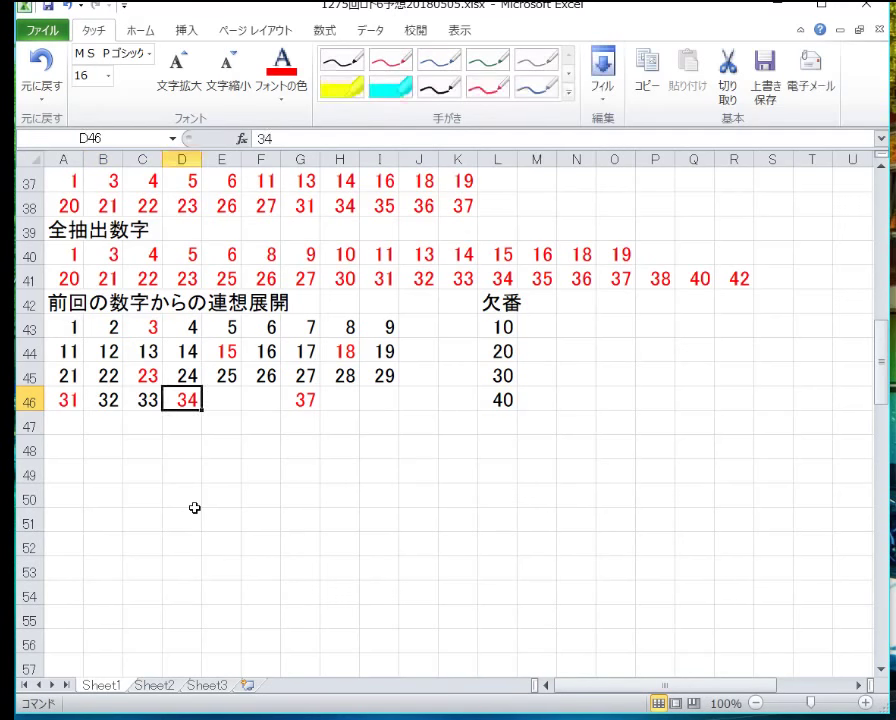
- Complete row 46 with 35 and 36 in E46:F46 and 38 and 39 in H46:I46
key(Tab)
text(35)
key(Tab)
text(36)
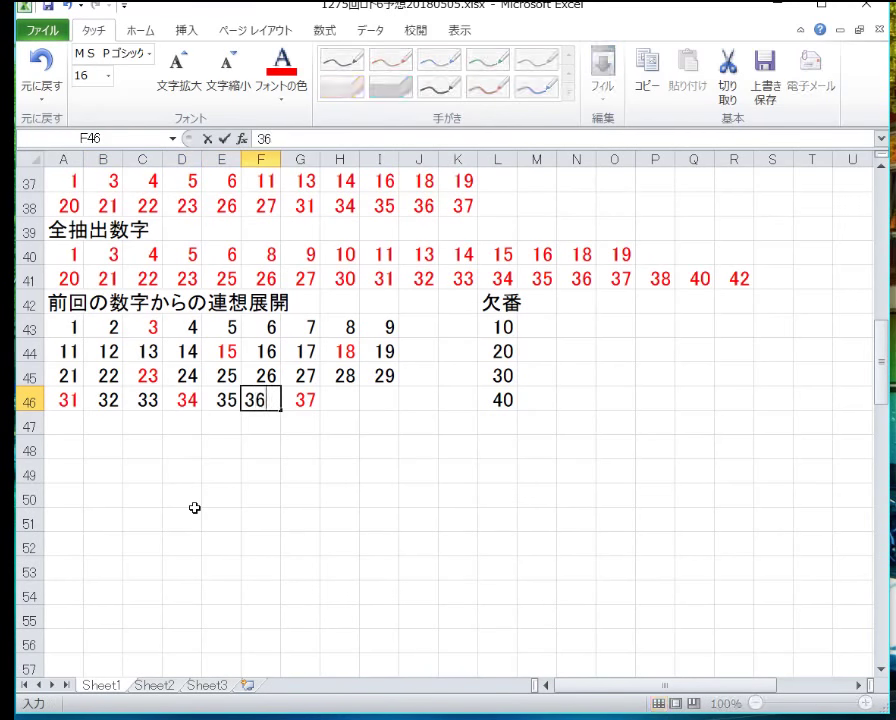
key(Tab)
key(Tab)
text(38)
key(Tab)
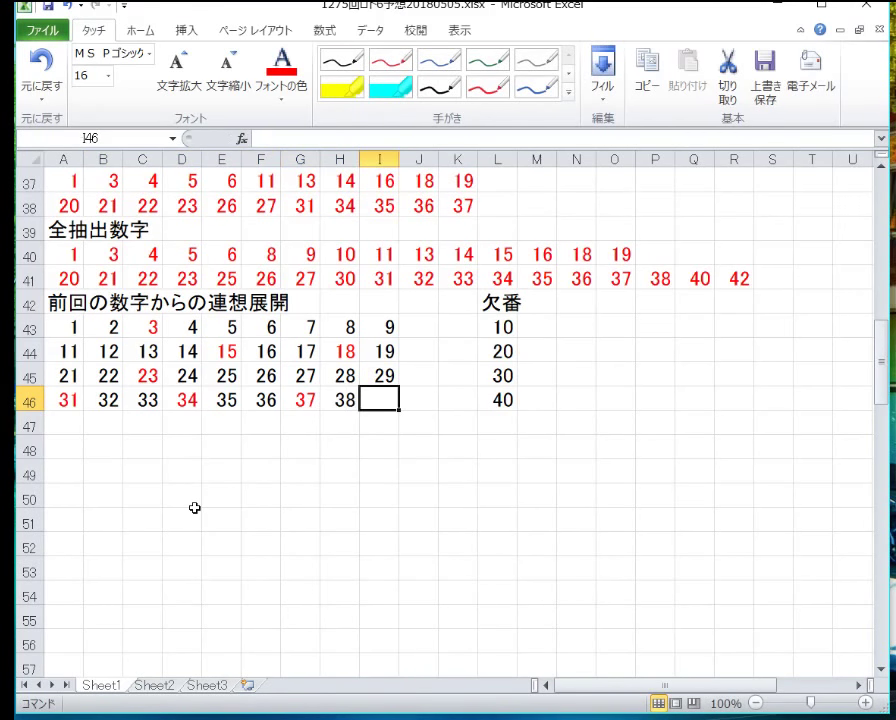
text(2)
key(BackSpace)
text(39)
key(Return)
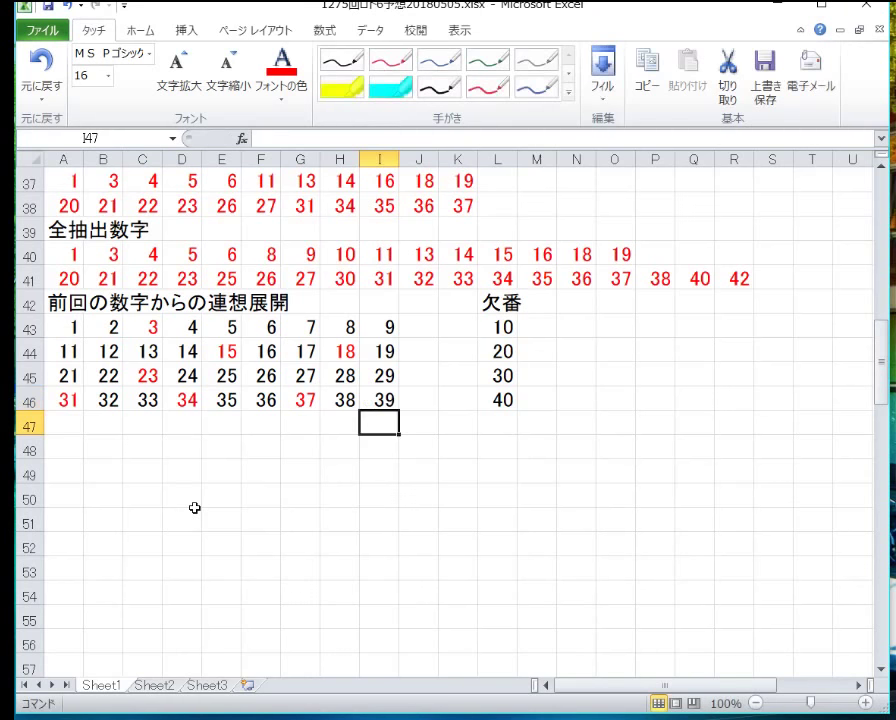
- Finish the number chart with 41, 42 and 43 in A47:C47
key(Left)
key(Left)
key(Left)
key(Left)
key(Left)
key(Left)
key(Left)
key(Left)
text(41)
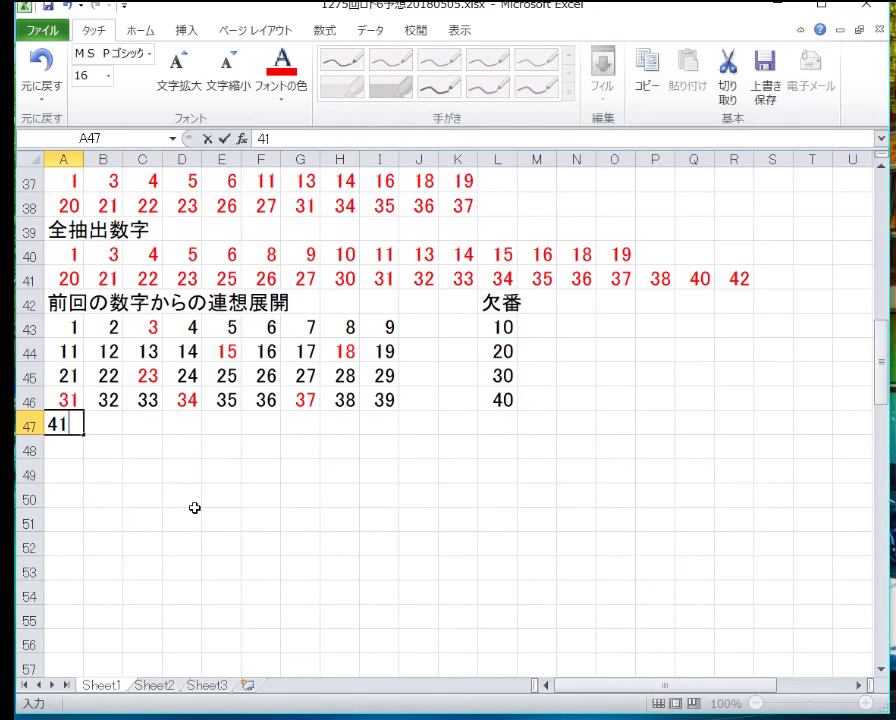
key(Tab)
text(42)
key(Tab)
text(43)
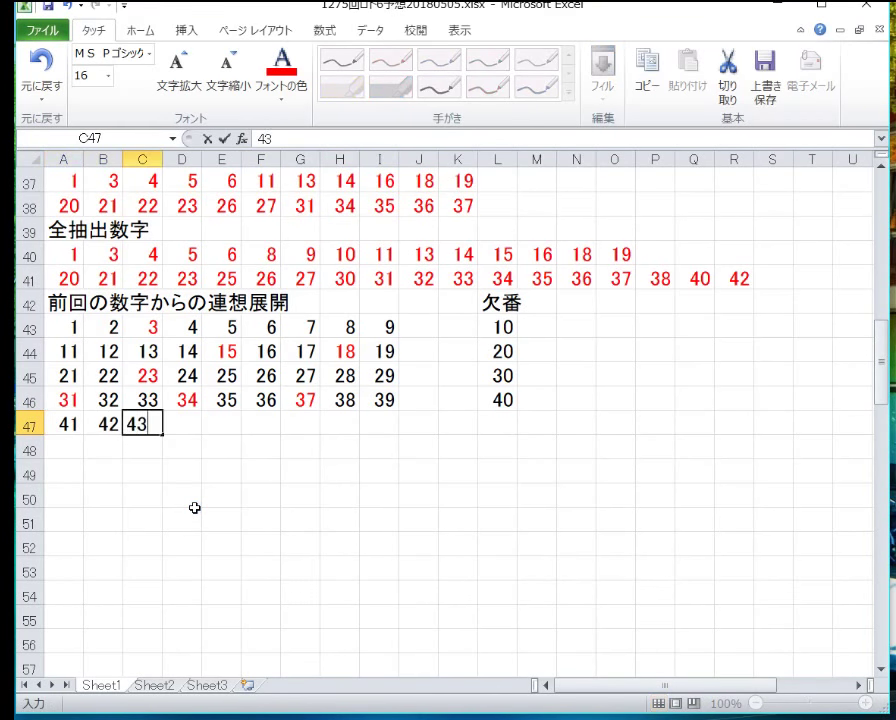
key(Return)
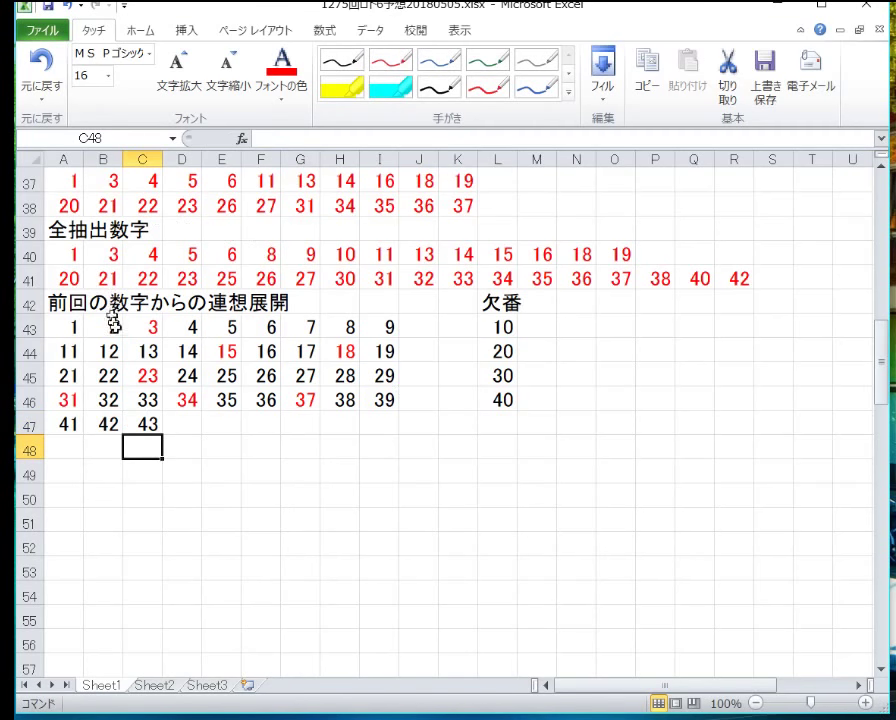
- Colour the chart numbers in B43:B47, F43:F46 and I43:I46 orange
drag(112, 325, 105, 430)
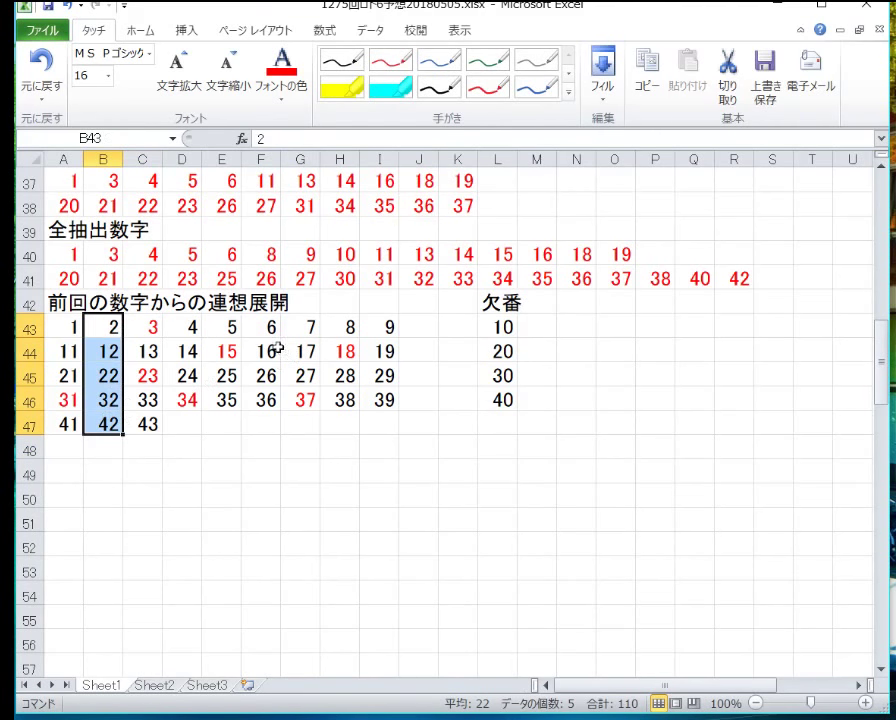
drag(270, 330, 268, 392)
drag(374, 332, 379, 388)
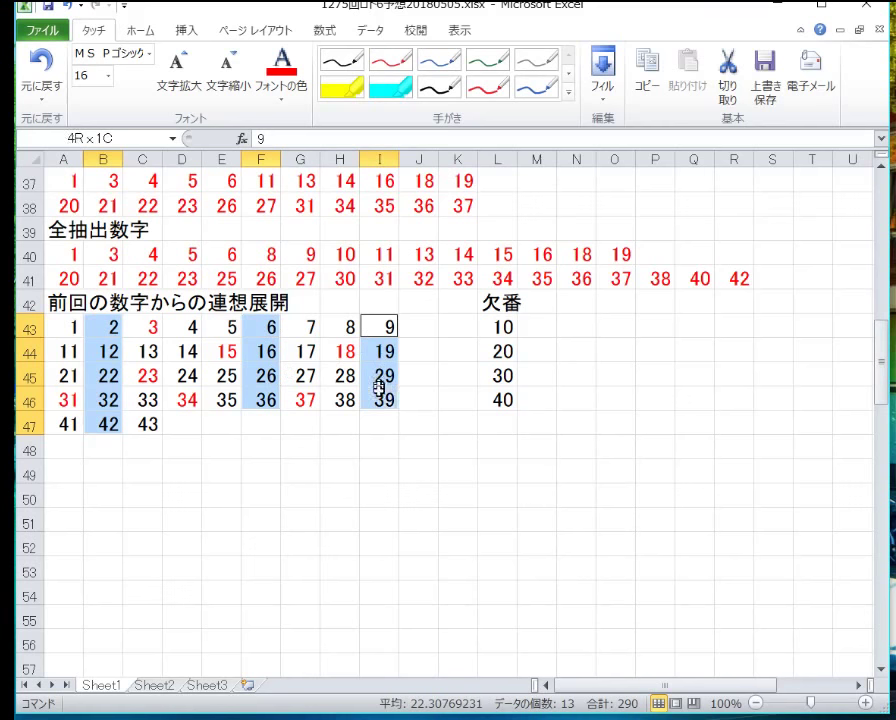
click(292, 103)
click(298, 149)
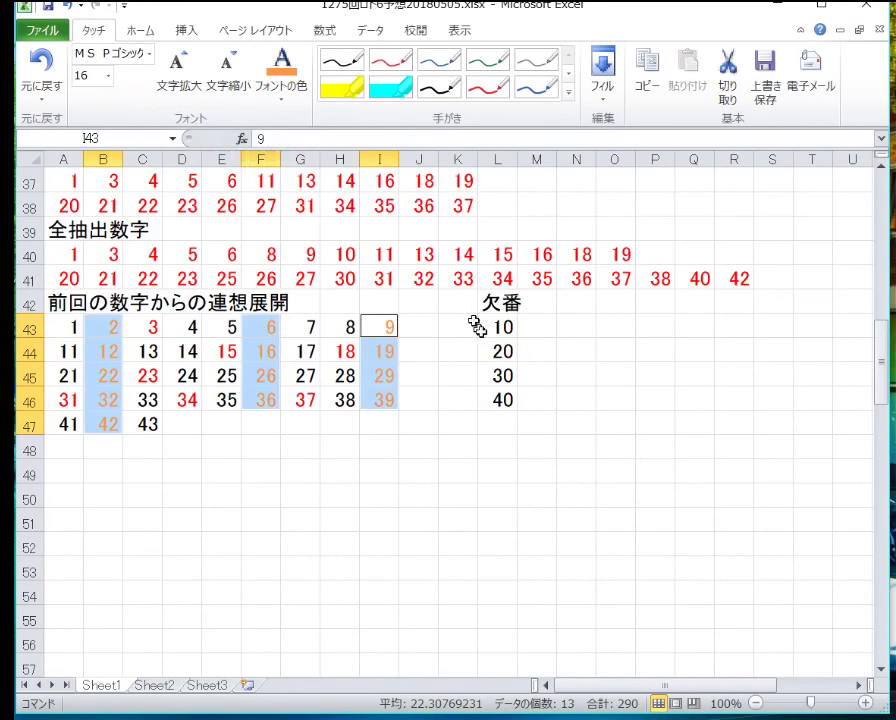
- Colour the missing numbers 10, 20, 30 and 40 in L43:L46 light blue
drag(480, 326, 480, 398)
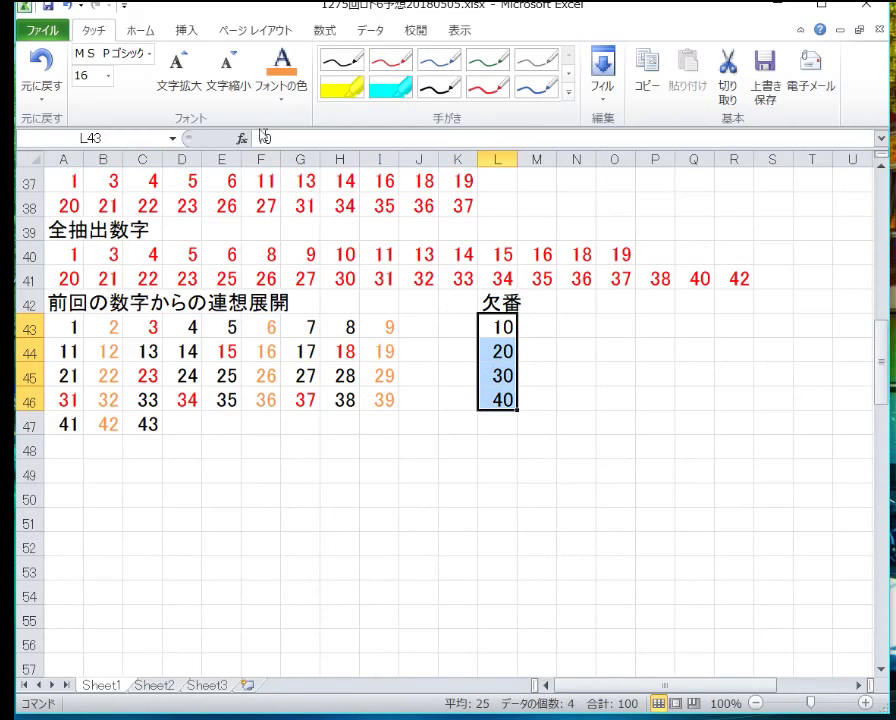
click(290, 100)
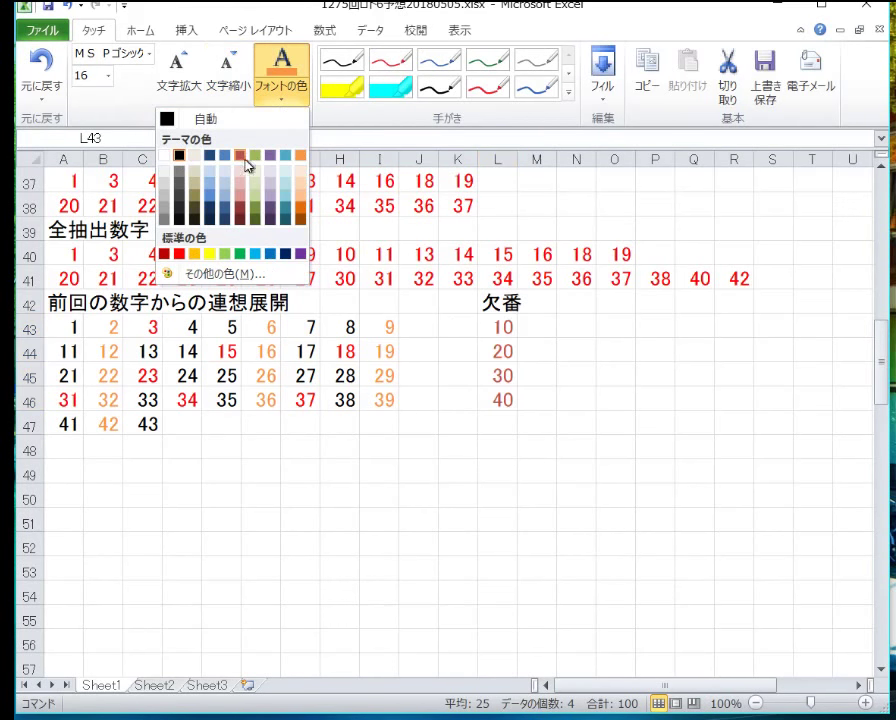
click(254, 254)
click(190, 352)
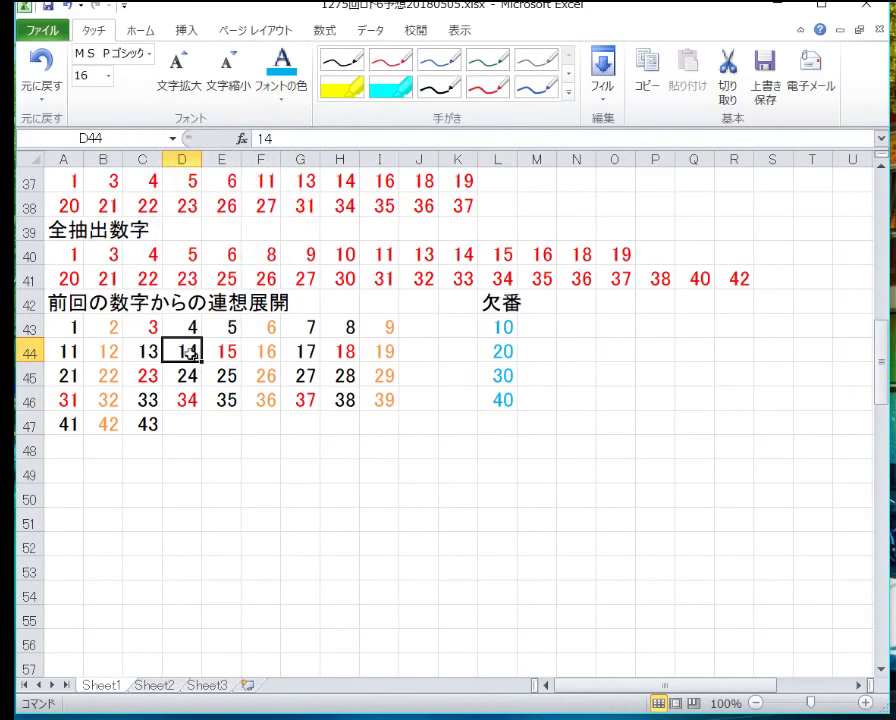
- Copy the all-extracted-numbers rows 40:41 and paste them into rows 106:107 under the lower 全抽出数字 heading
scroll(308, 425, down, 3)
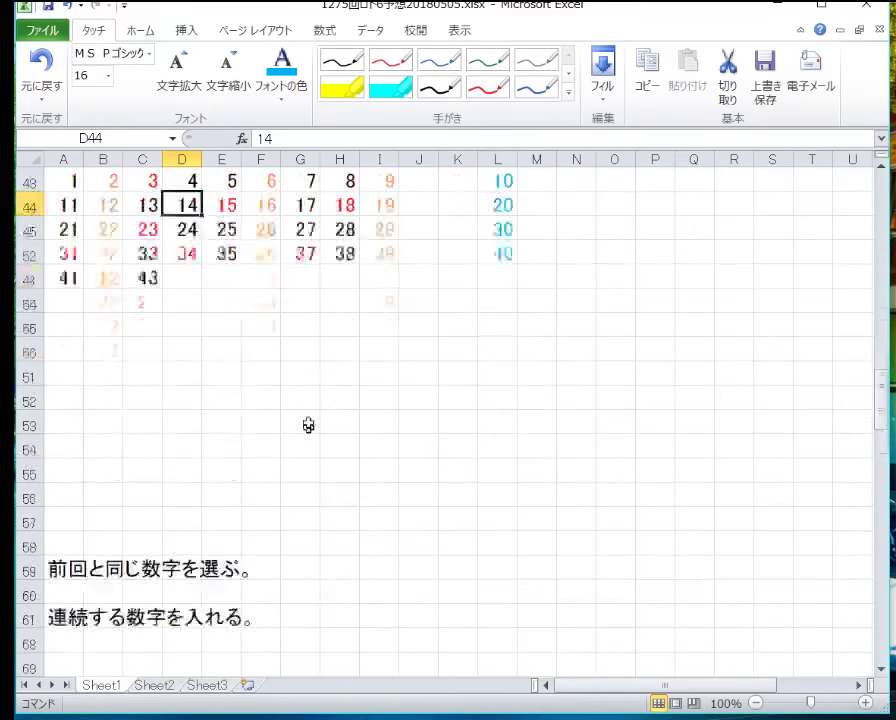
scroll(308, 425, up, 3)
drag(30, 318, 88, 338)
right_click(88, 338)
click(62, 372)
scroll(130, 440, down, 20)
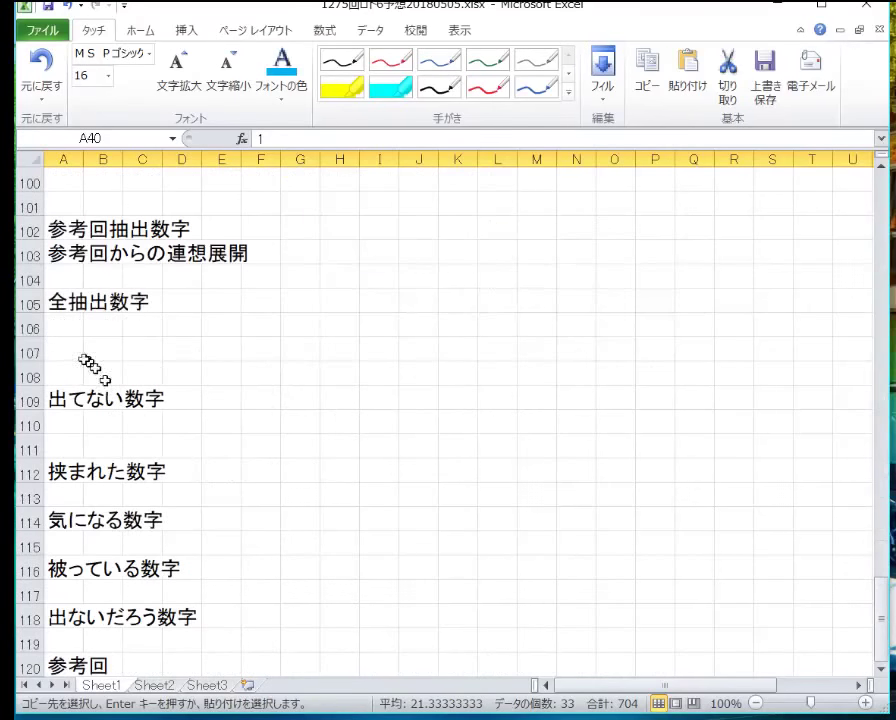
click(28, 328)
right_click(24, 328)
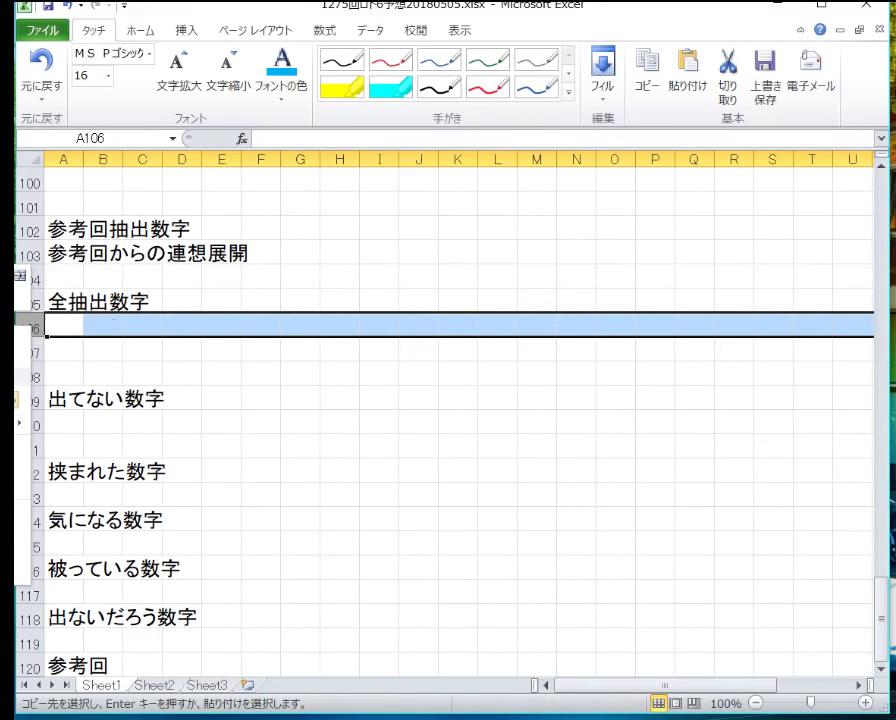
click(18, 275)
click(182, 396)
click(84, 427)
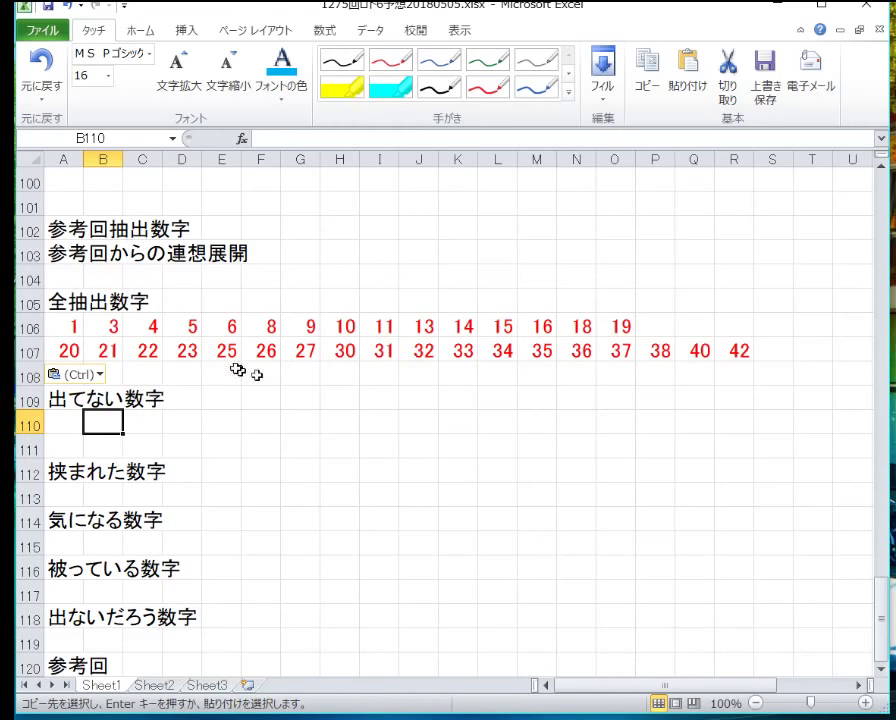
- Fill the cells for 1, 9, 10, 15, 18, 22, 27, 35, 37 and 42 in rows 106:107 with light olive green
click(78, 326)
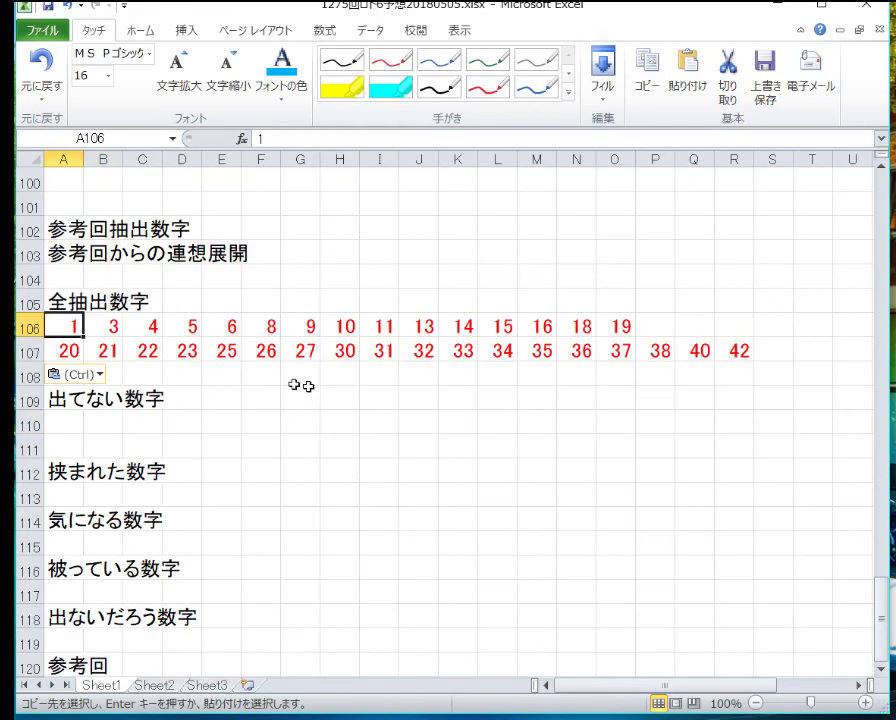
ctrl+click(612, 350)
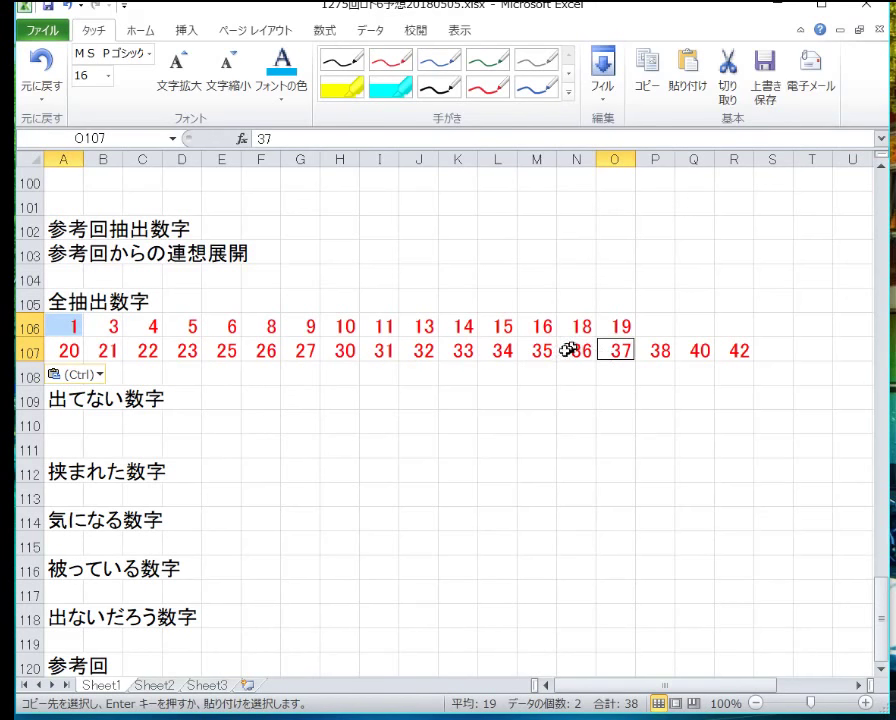
ctrl+click(738, 352)
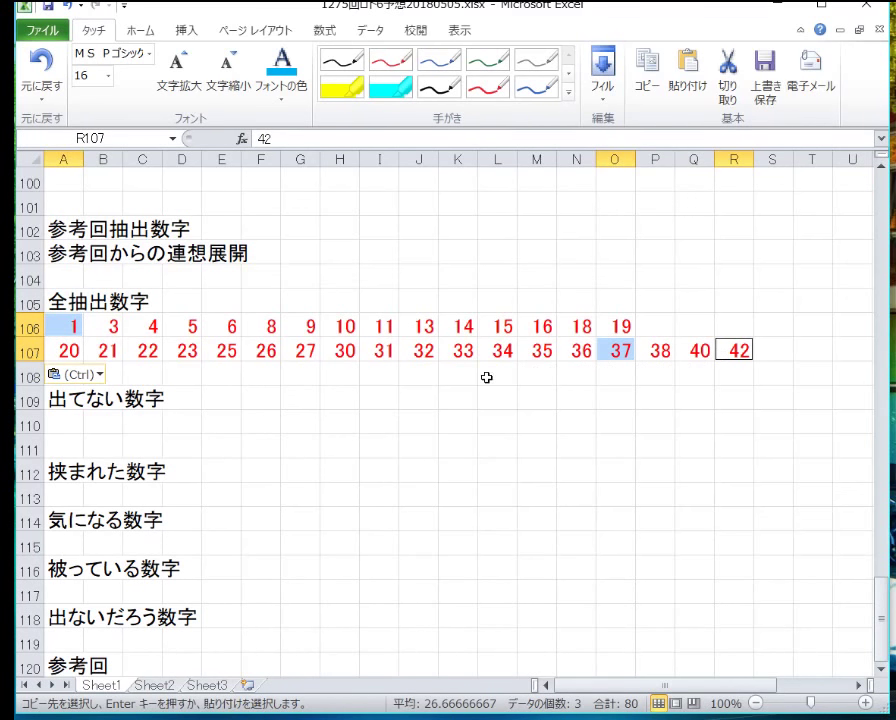
ctrl+drag(310, 326, 337, 331)
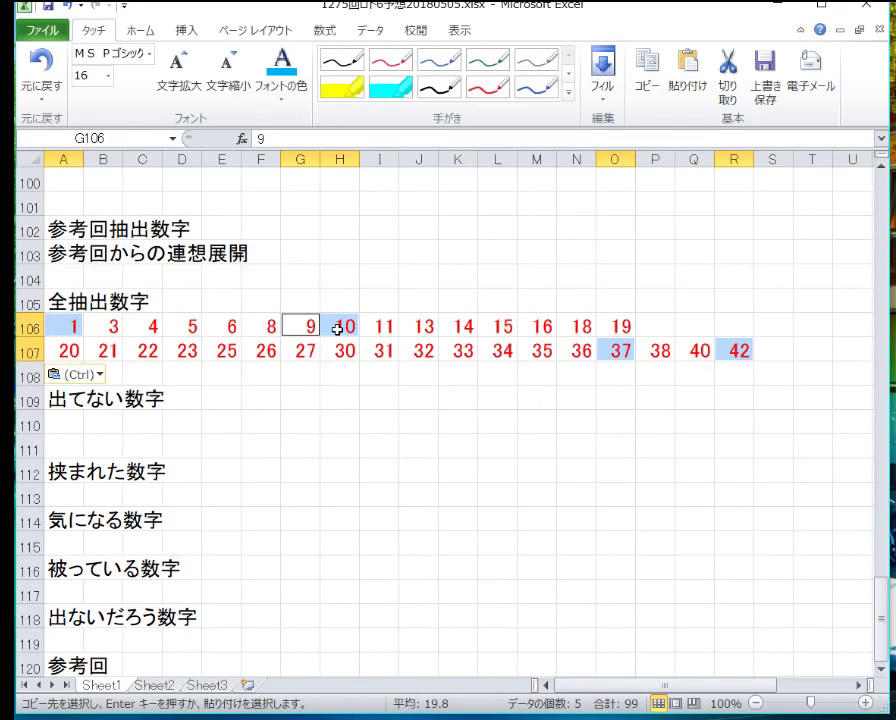
ctrl+click(498, 326)
ctrl+click(581, 330)
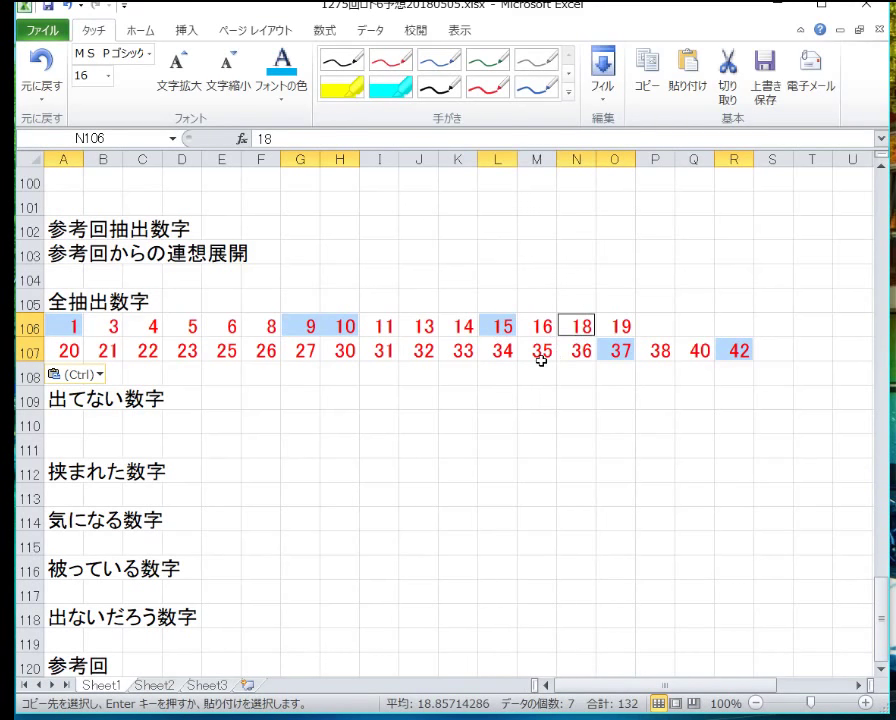
ctrl+click(531, 355)
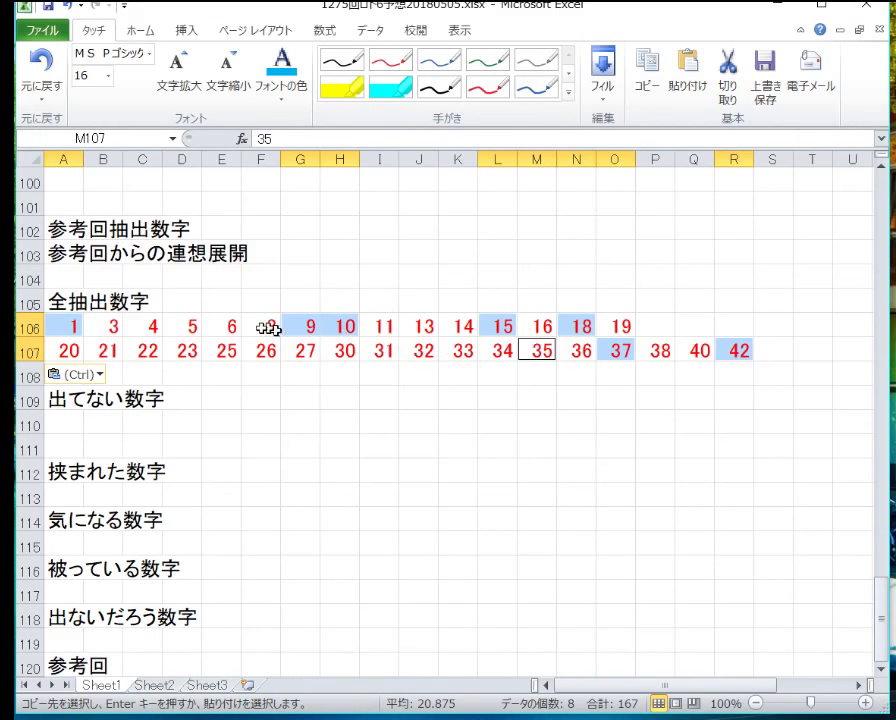
ctrl+click(146, 352)
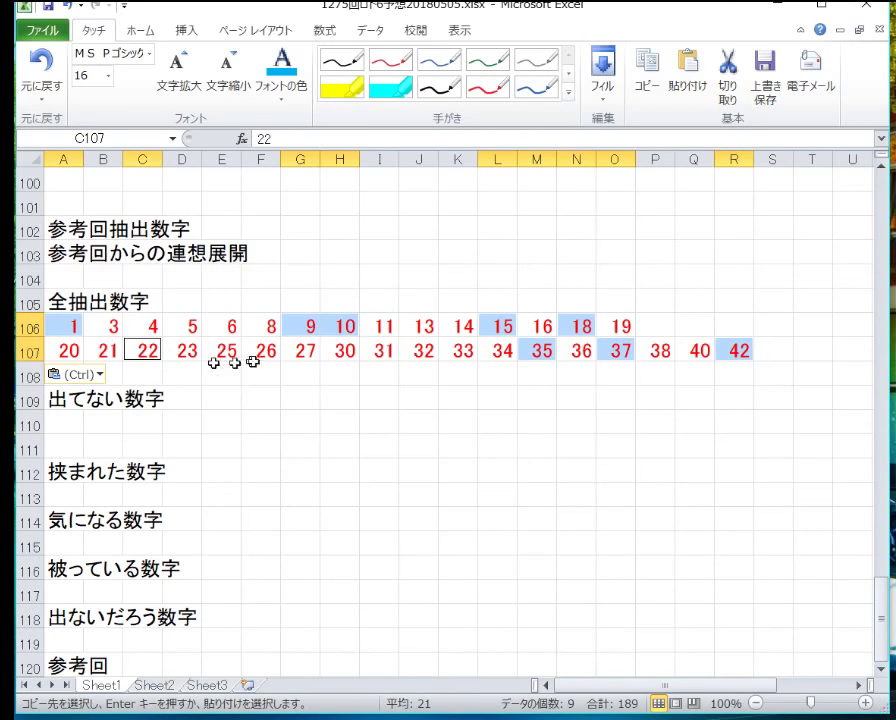
ctrl+click(306, 354)
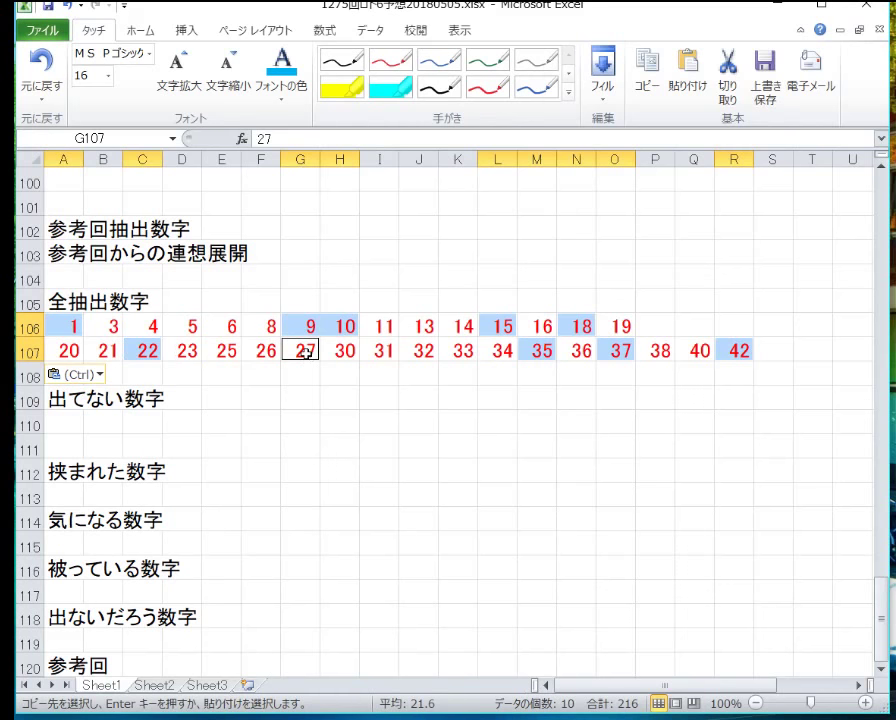
click(155, 36)
click(234, 92)
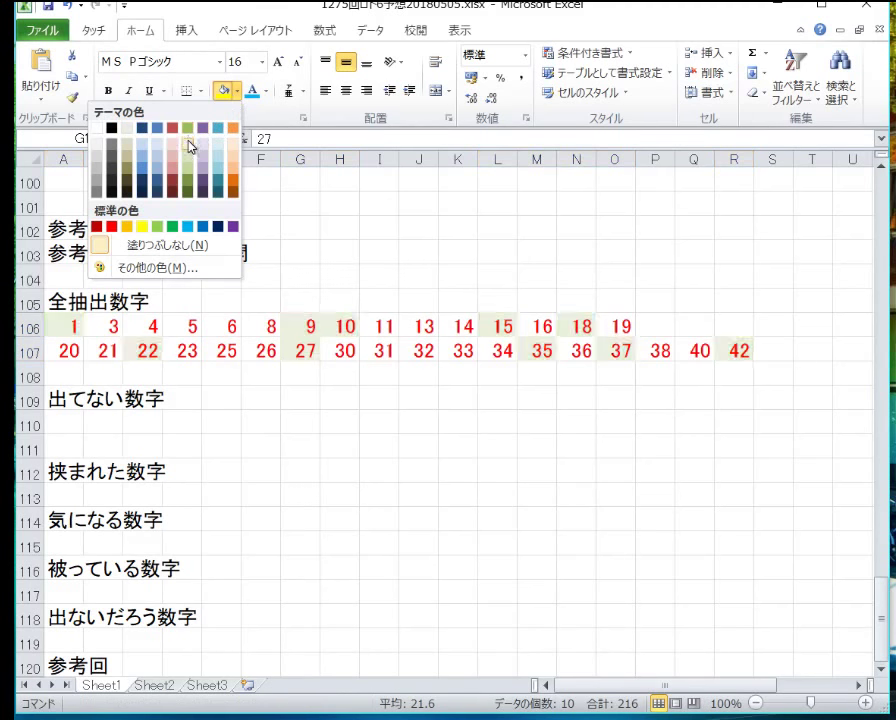
click(157, 155)
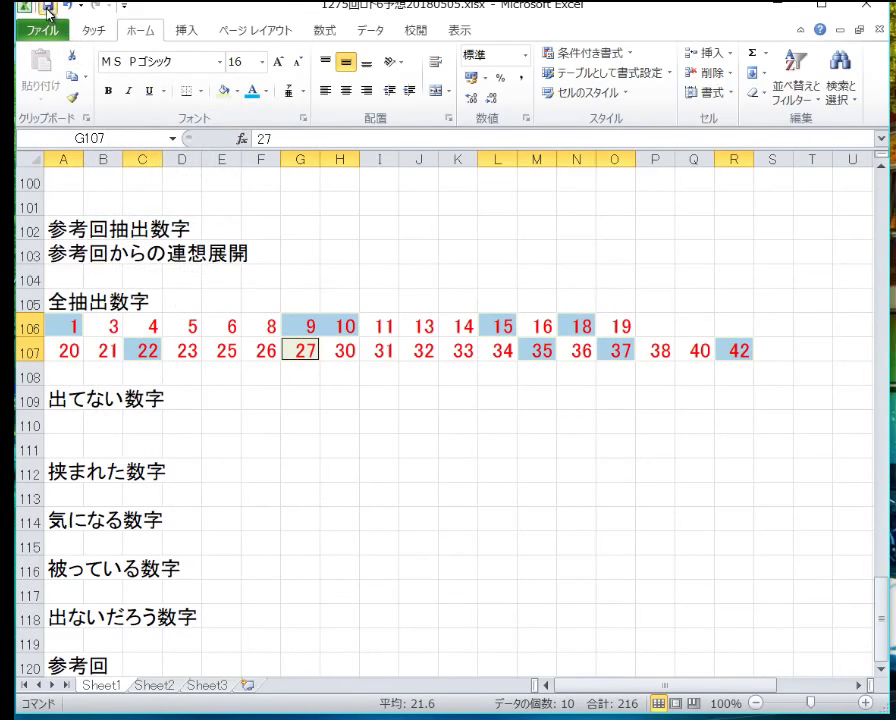
- Start the 出てない数字 list with 2, 7, 12 and 17 in A110:D110
click(64, 423)
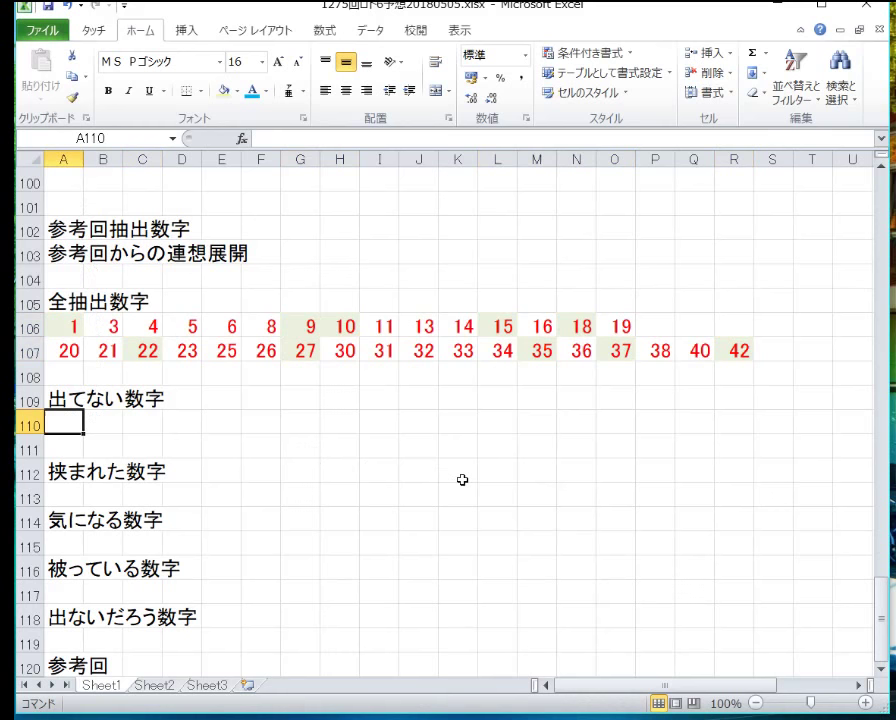
text(2)
key(Tab)
text(7)
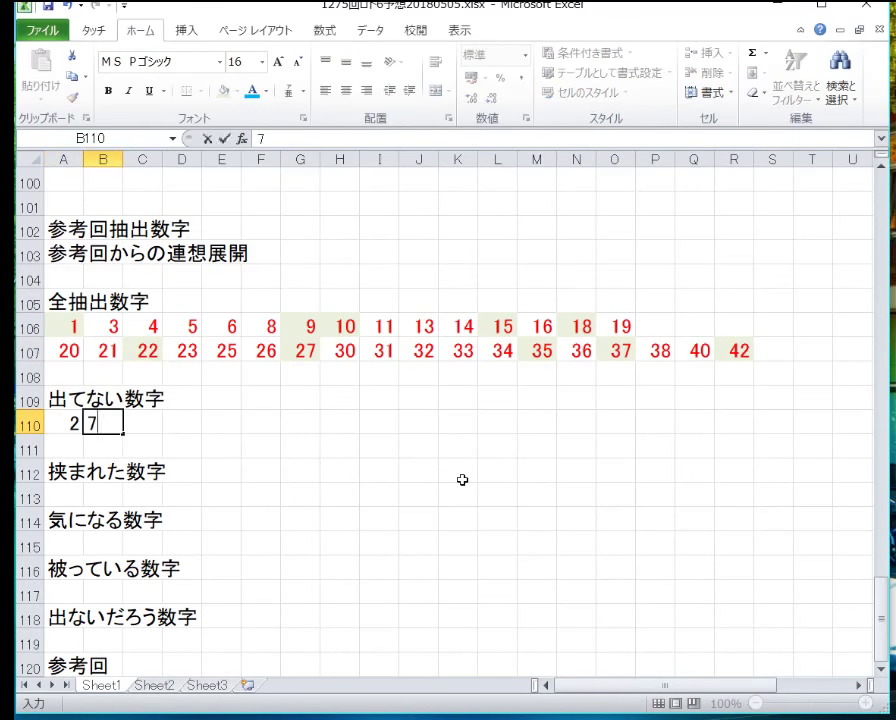
key(Tab)
text(12)
key(Tab)
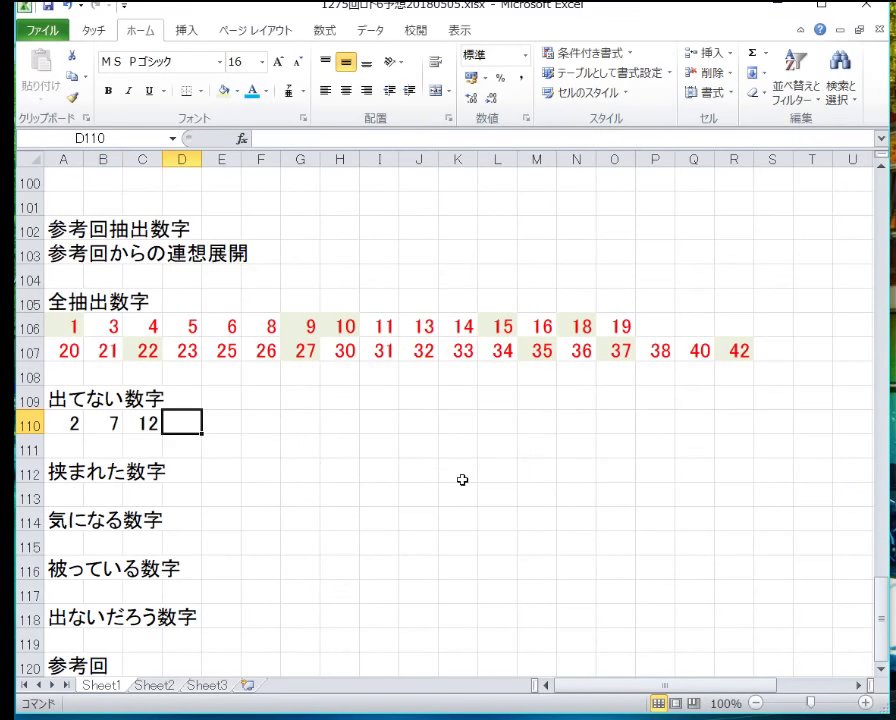
text(17)
key(Tab)
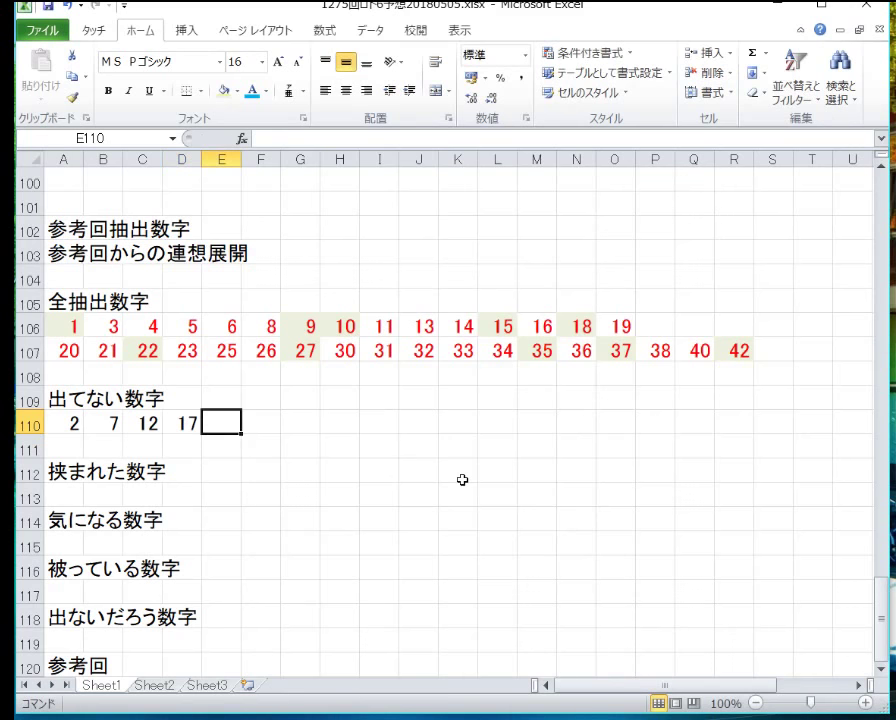
- Complete the 出てない数字 list with 24, 28, 29, 39 and 41 in E110:I110
text(24)
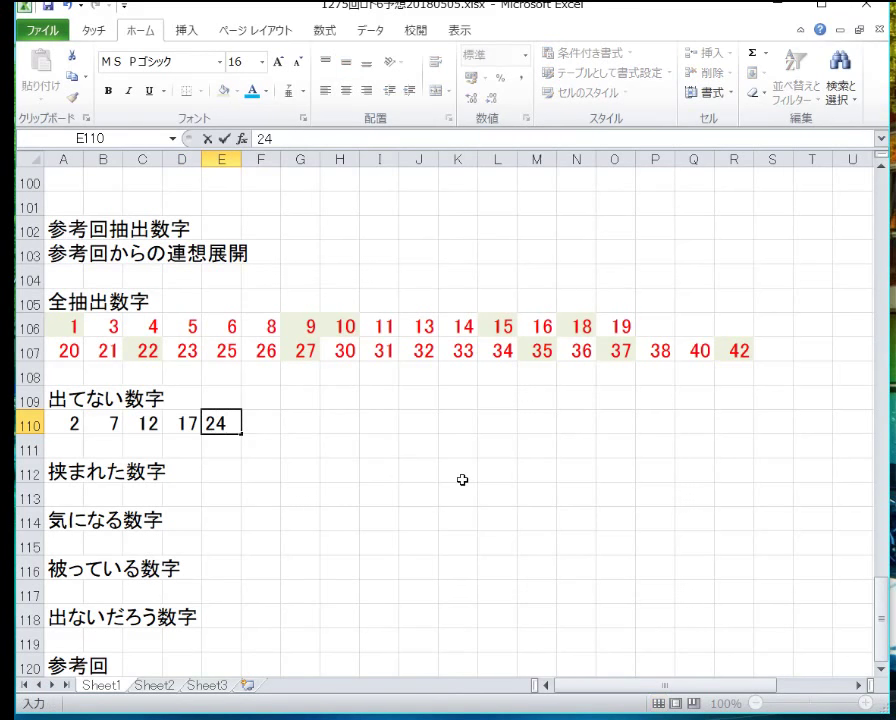
key(Tab)
text(28)
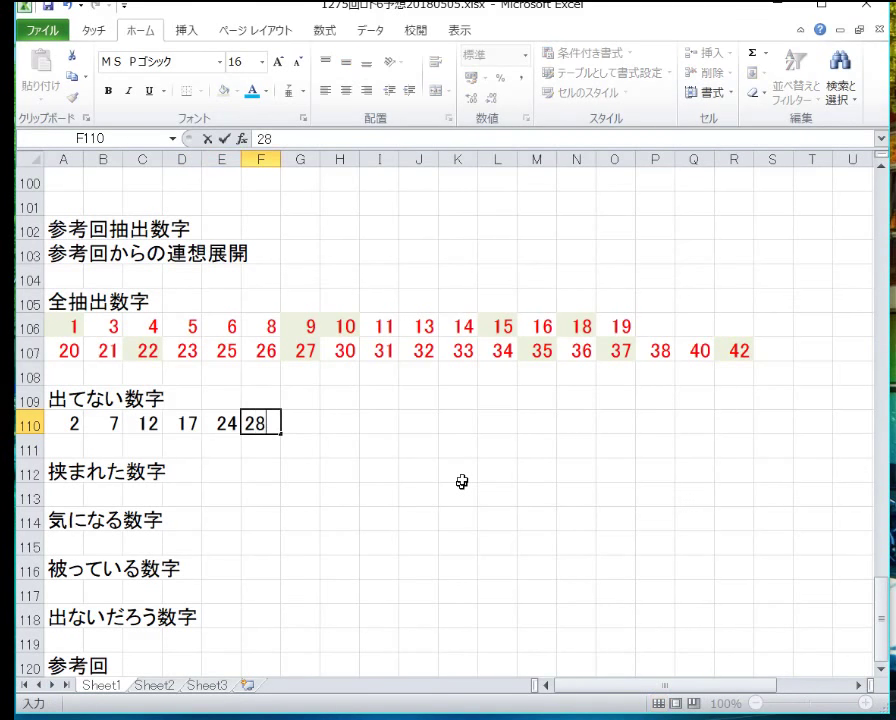
key(Tab)
text(29)
key(Tab)
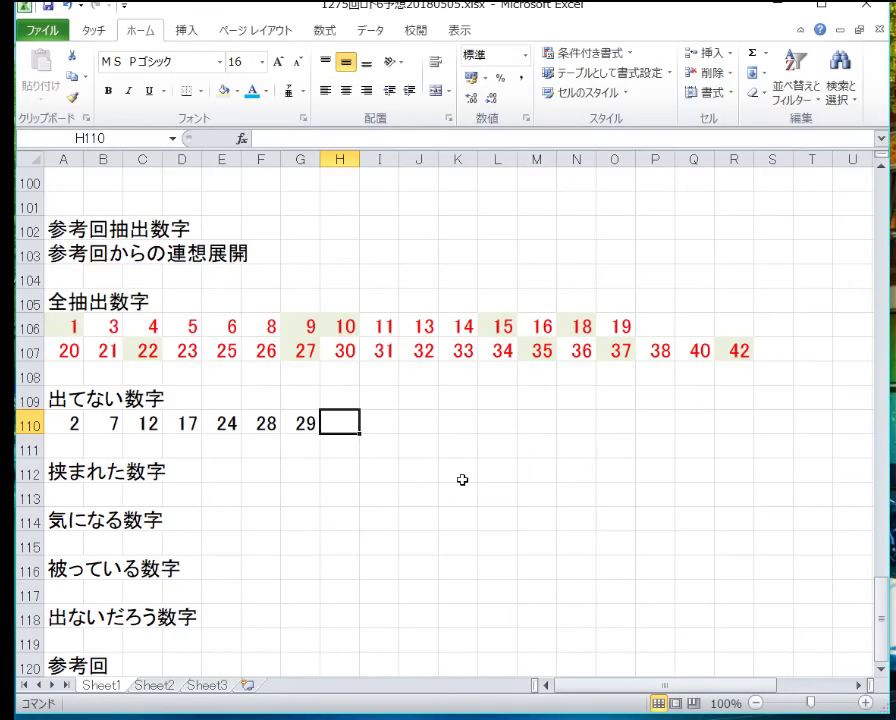
text(3)
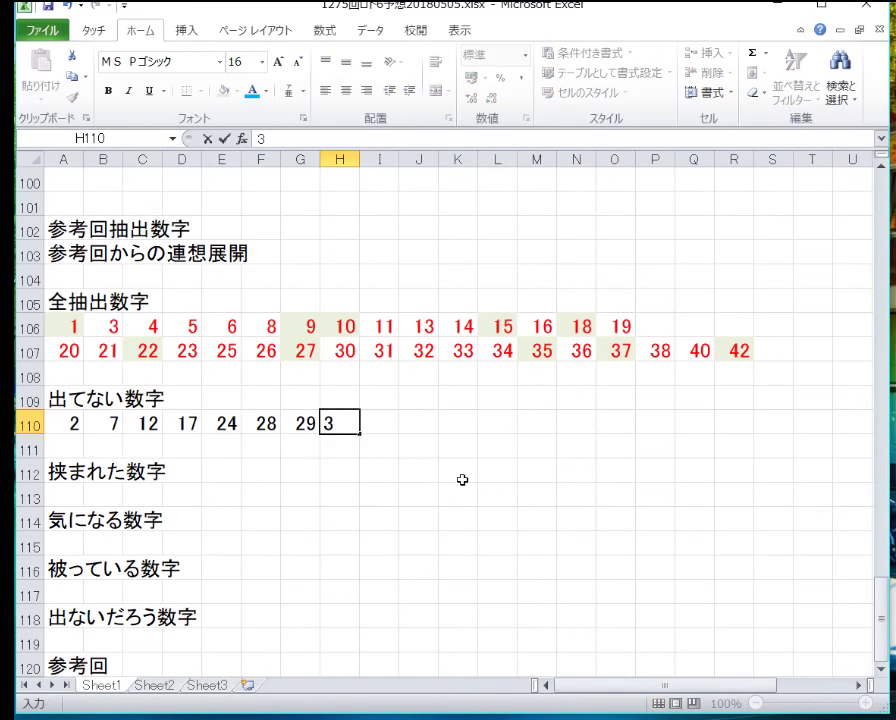
text(9)
key(Tab)
text(41)
key(Return)
- Enter 16 and 36 in A113:B113 under the 挟まれた数字 heading
key(Left)
key(Left)
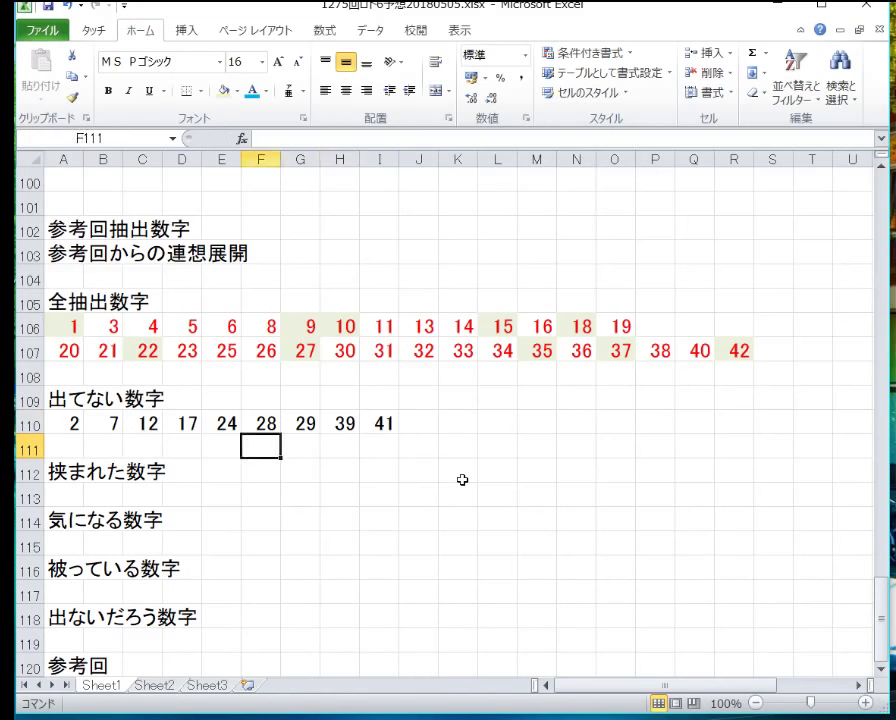
key(Home)
key(Down)
key(Down)
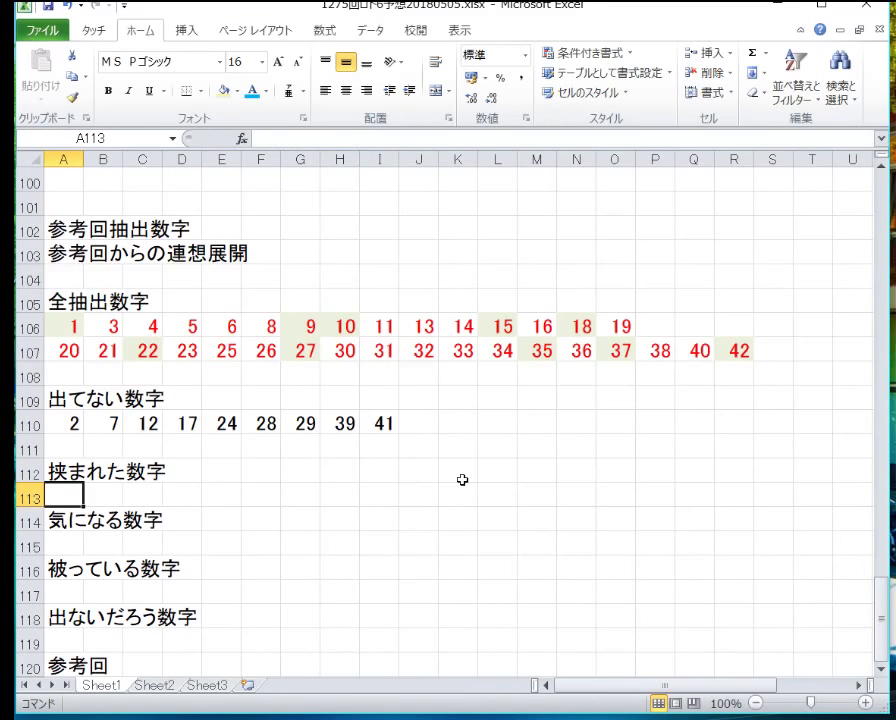
text(16)
key(Tab)
text(36)
key(Return)
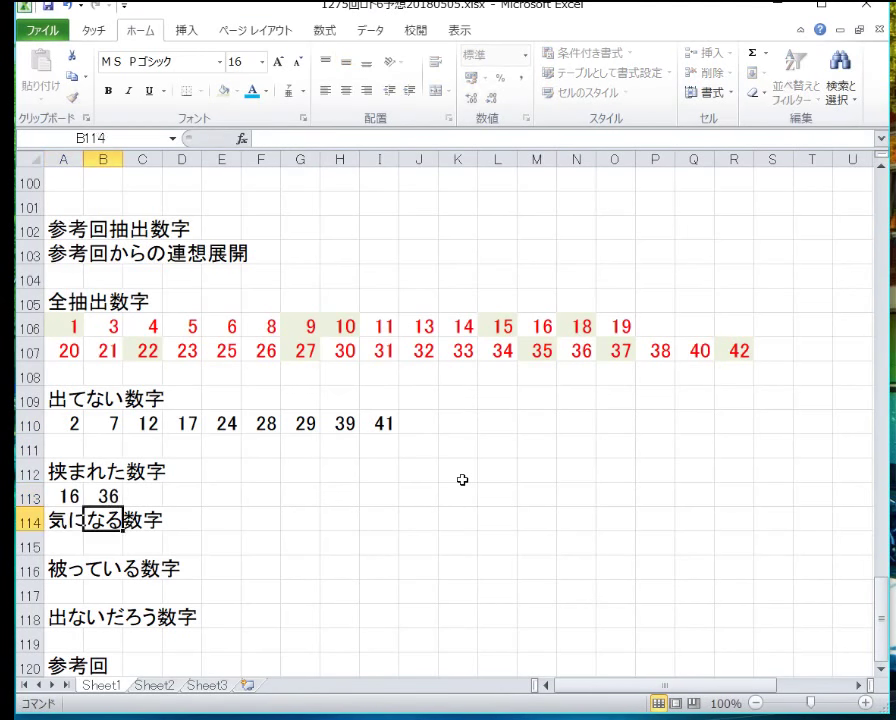
- Enter 2 and 12 in A115:B115 under the 気になる数字 heading
key(Left)
key(Down)
text(2)
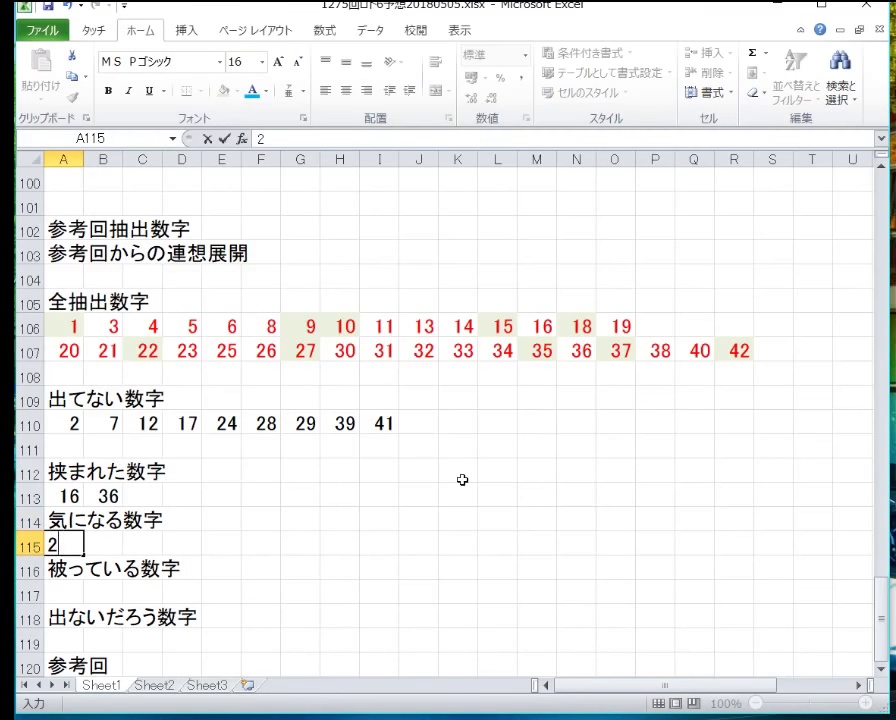
key(Tab)
text(12)
key(Down)
- Enter 37 in A117 under the 被っている数字 heading
key(Left)
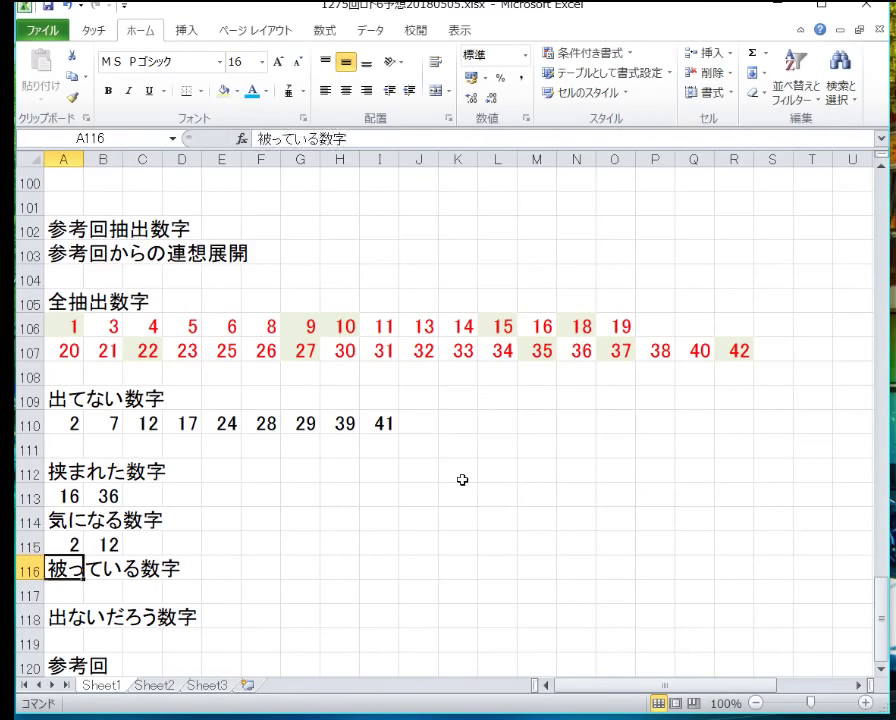
key(Down)
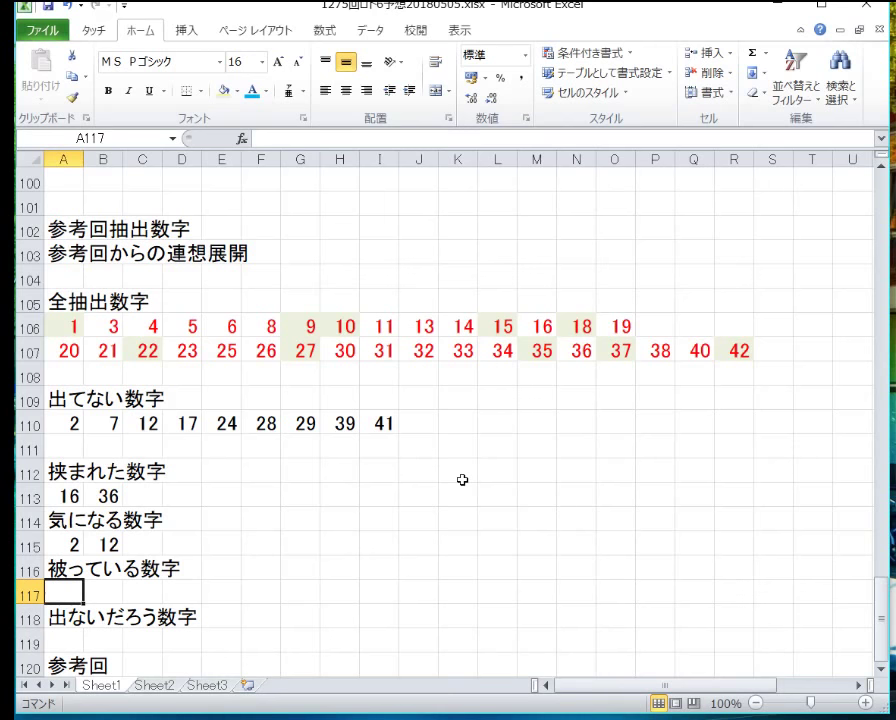
text(37)
key(Return)
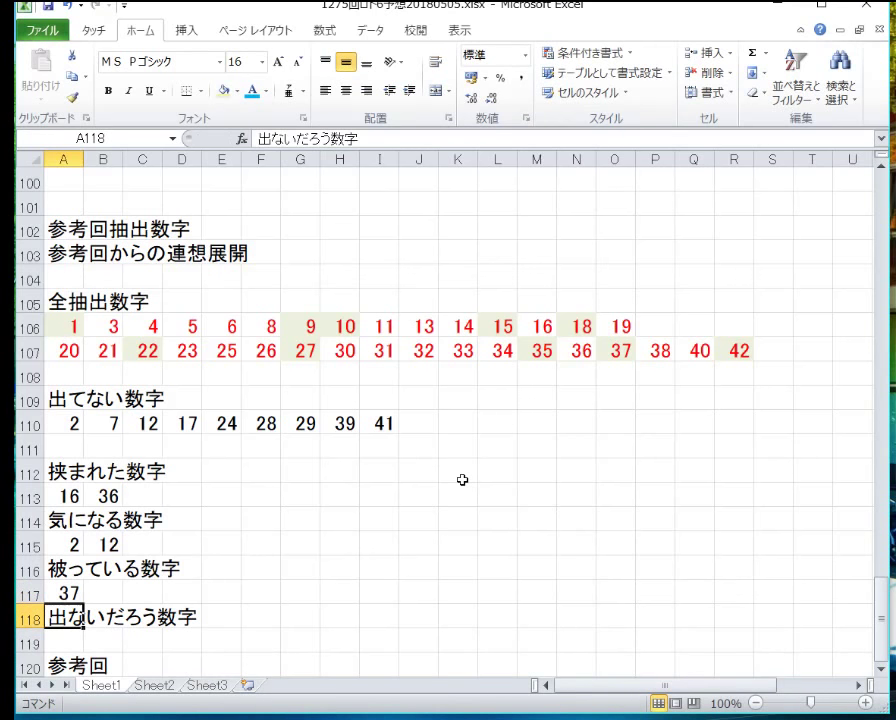
- Copy the four reference draw rows 6:9 (ロト6 1273 and 1274, ミニロト 972, ロト7 263) into rows 121:124 under the 参考回 heading
key(Down)
key(Down)
key(Down)
key(Down)
key(Down)
key(Down)
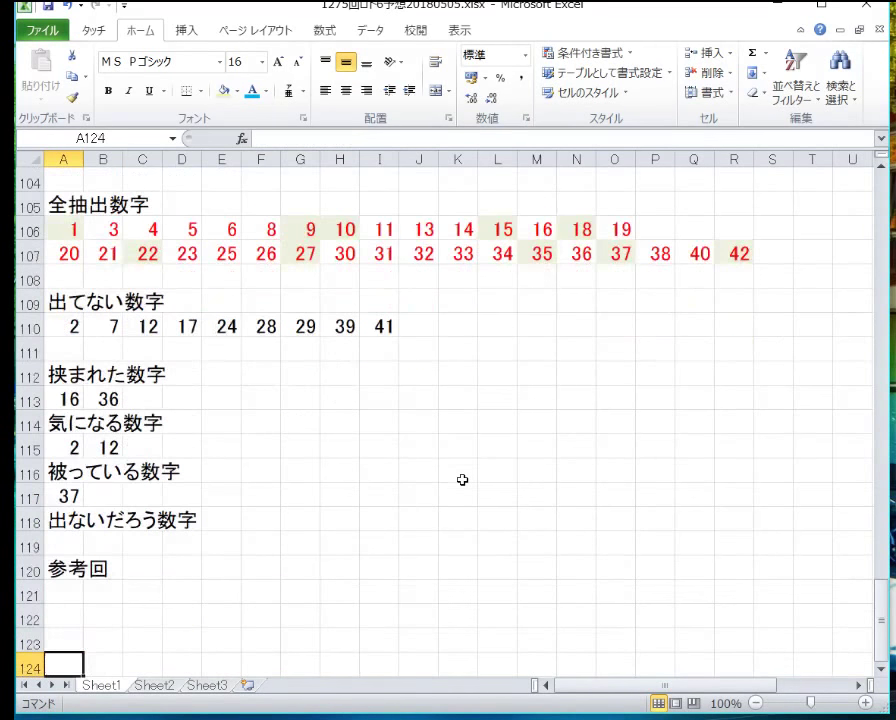
scroll(372, 340, up, 20)
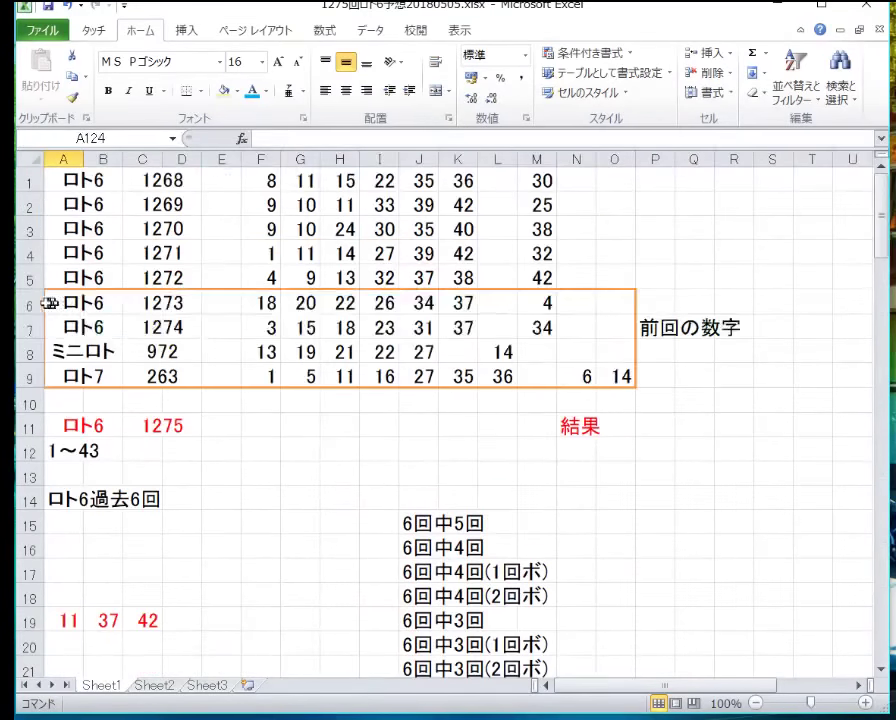
drag(30, 302, 47, 397)
right_click(46, 372)
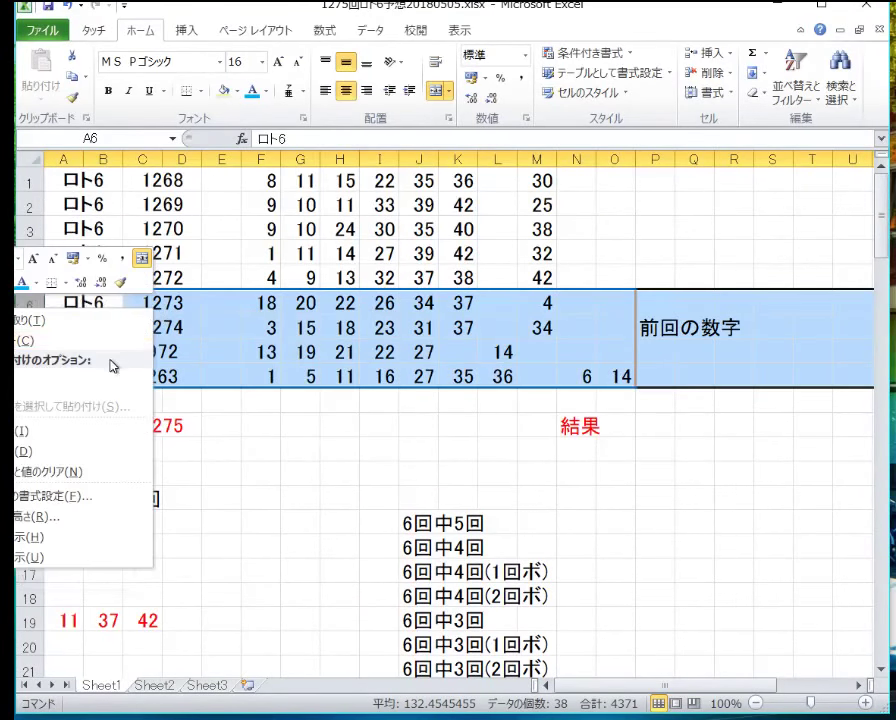
click(104, 346)
scroll(194, 432, down, 1)
scroll(194, 432, down, 20)
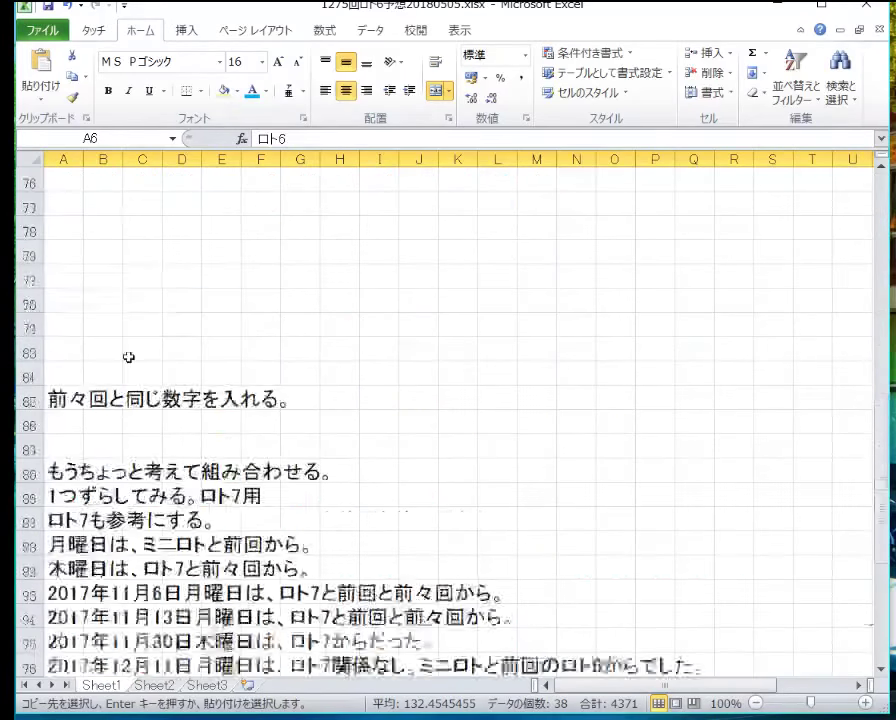
scroll(60, 390, down, 3)
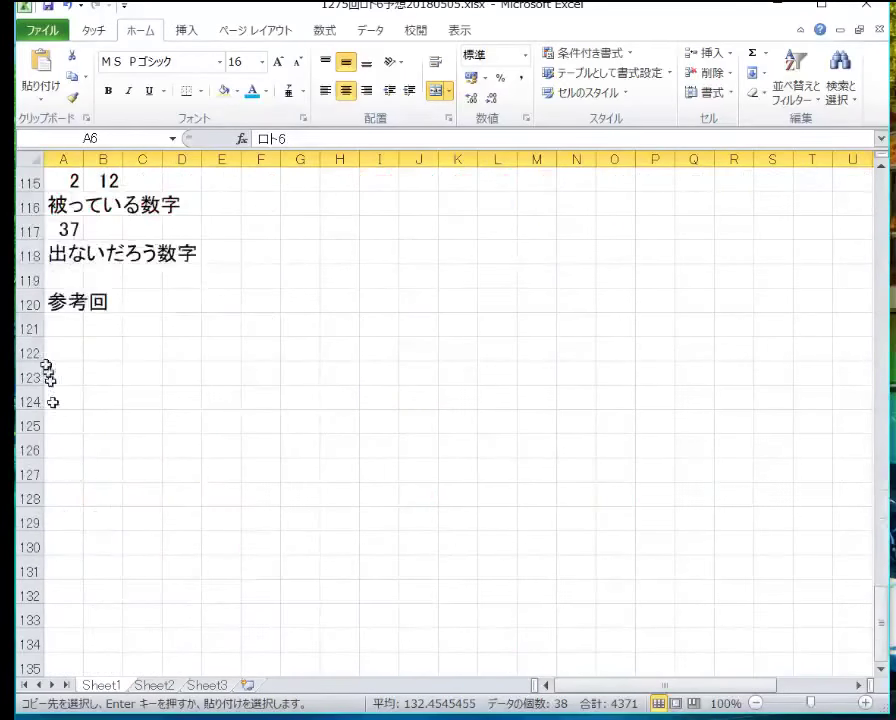
right_click(28, 325)
click(17, 405)
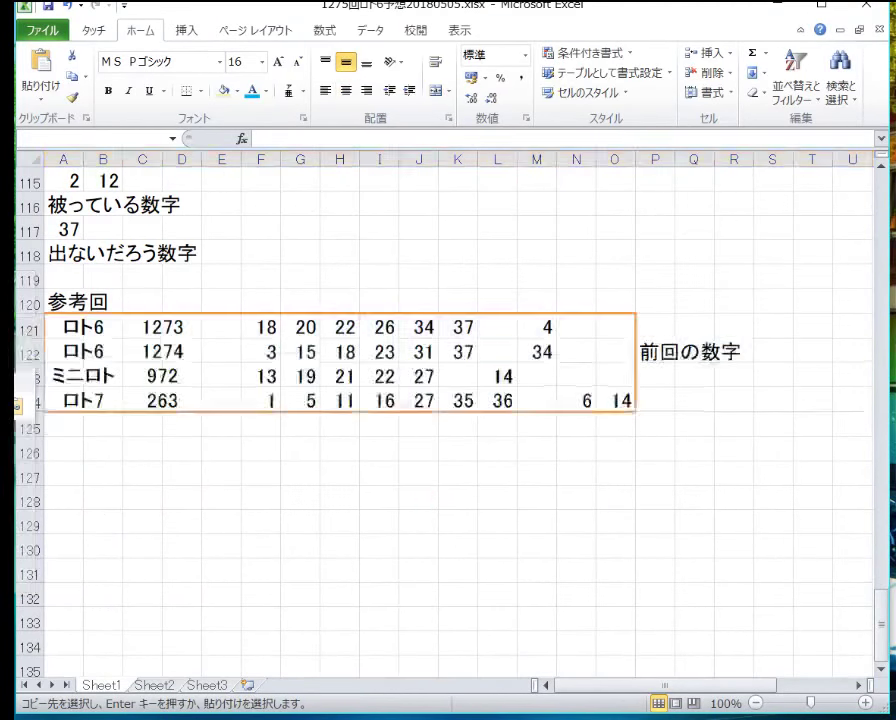
click(176, 350)
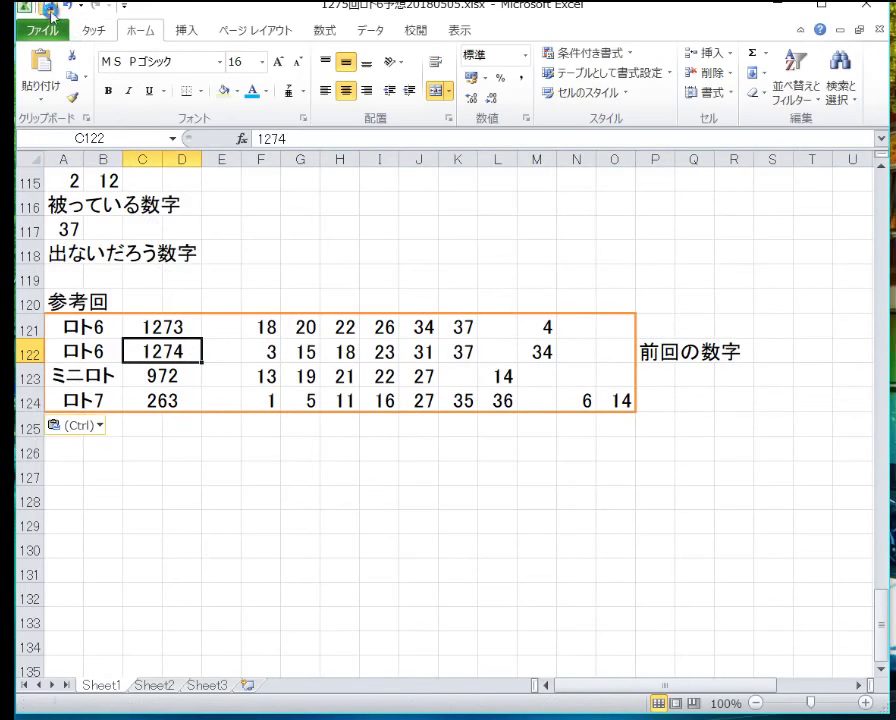
key(Escape)
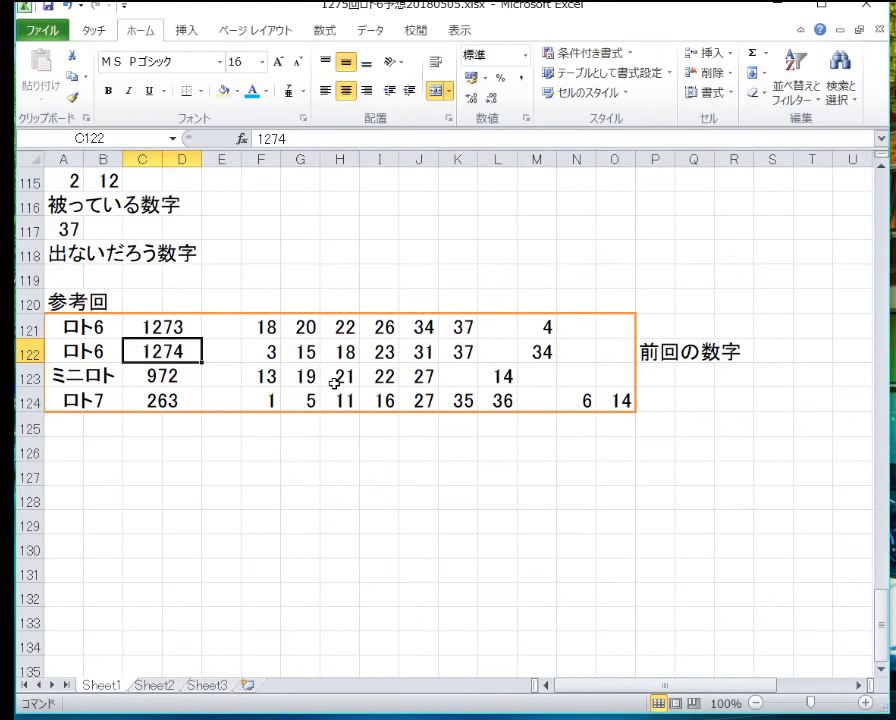